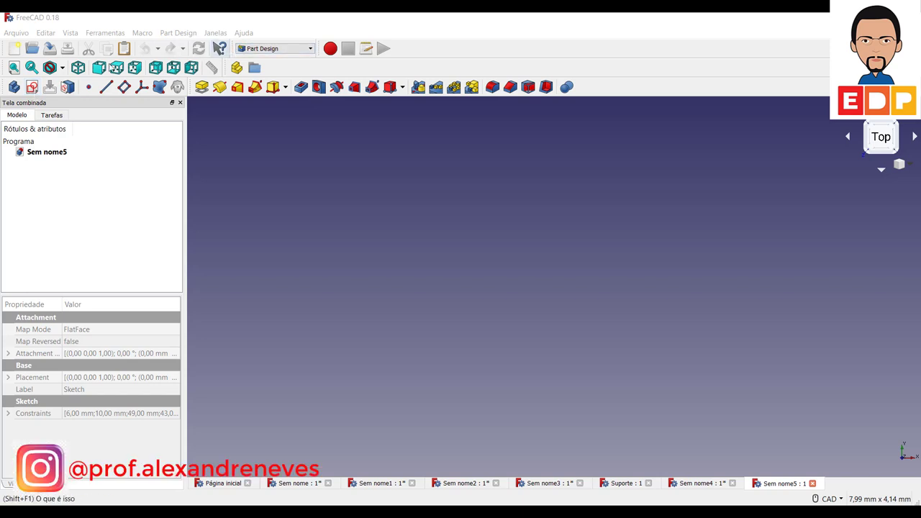
Create a new sketch on the XY plane and zoom out to show a wide grid area
click(32, 86)
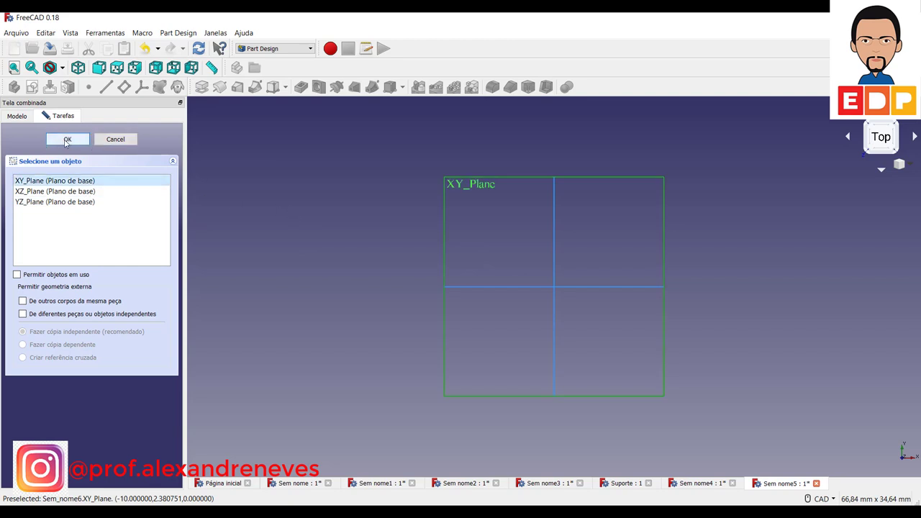
key(Return)
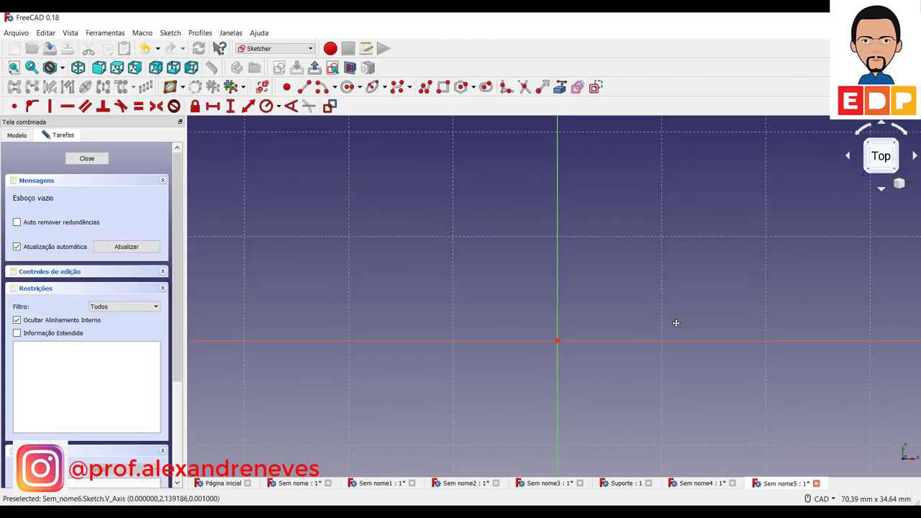
middle_drag(666, 311, 693, 312)
scroll(690, 308, down, 5)
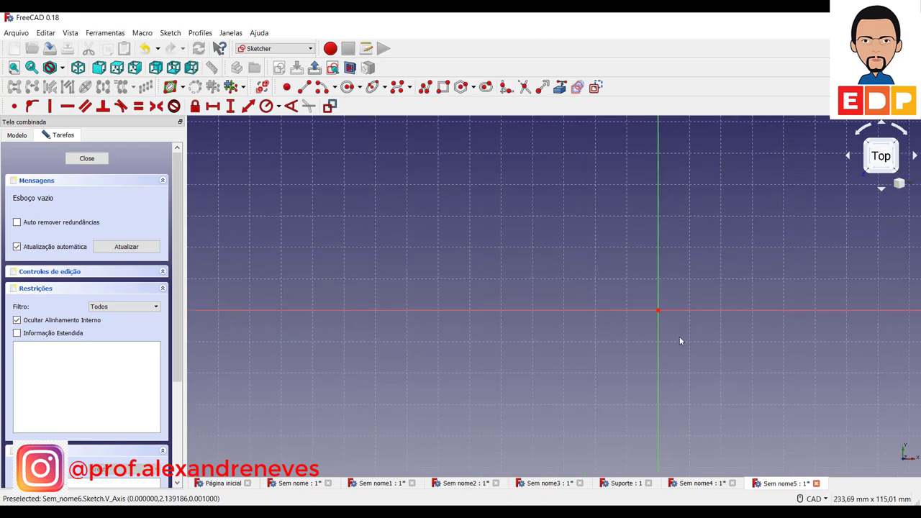
middle_drag(742, 367, 639, 372)
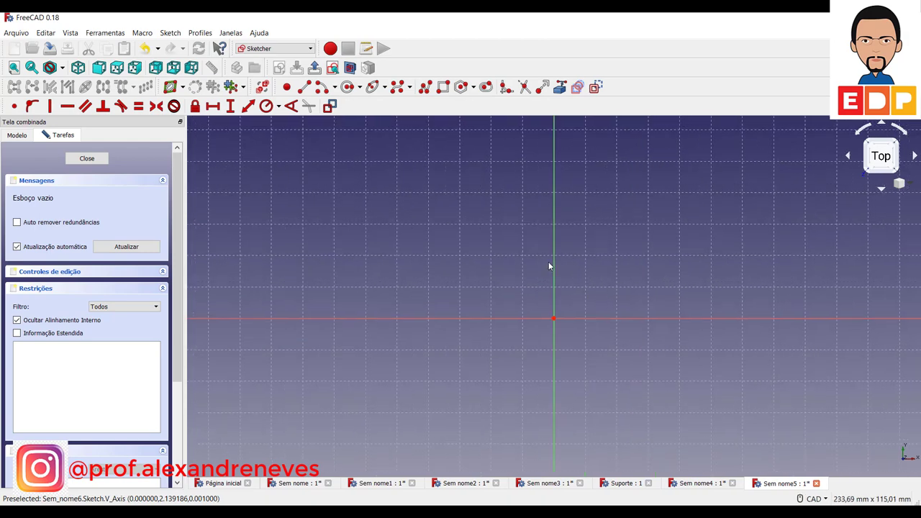
Draw the upper stepped polyline chain left of the vertical axis, above the horizontal axis
click(425, 87)
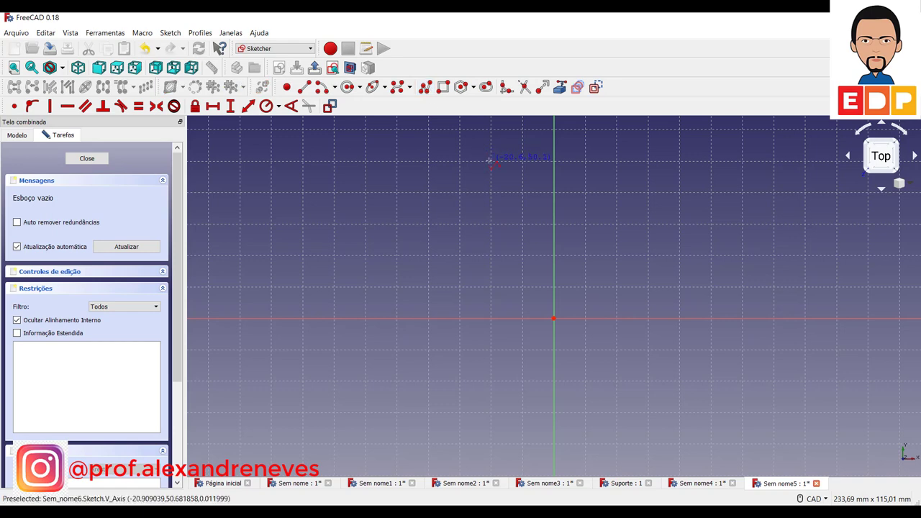
click(520, 136)
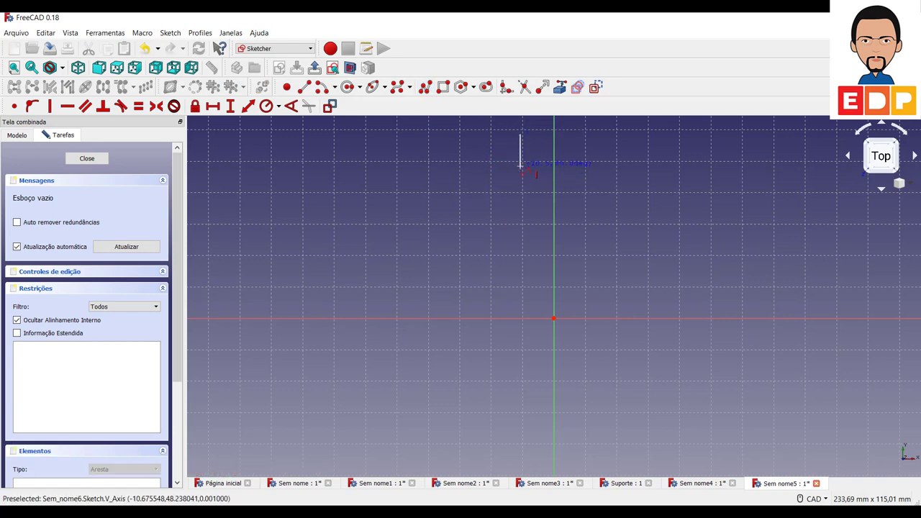
click(520, 167)
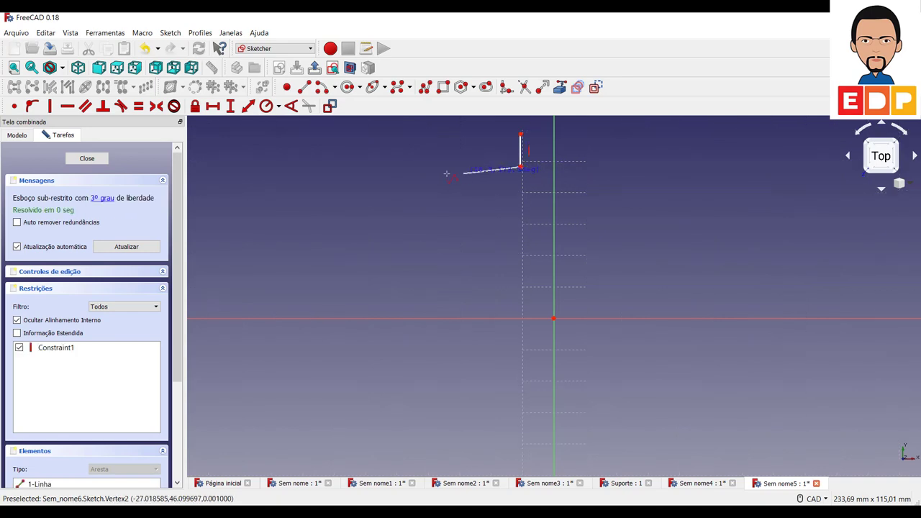
click(407, 167)
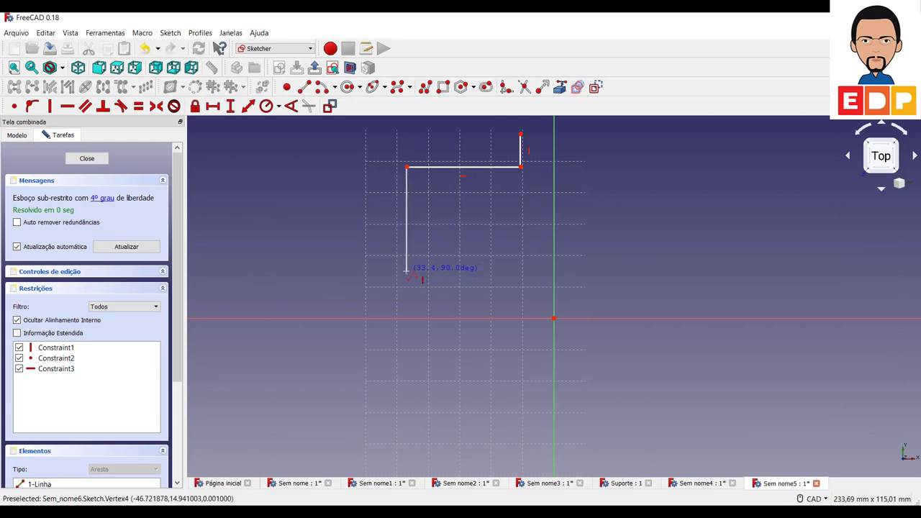
click(407, 273)
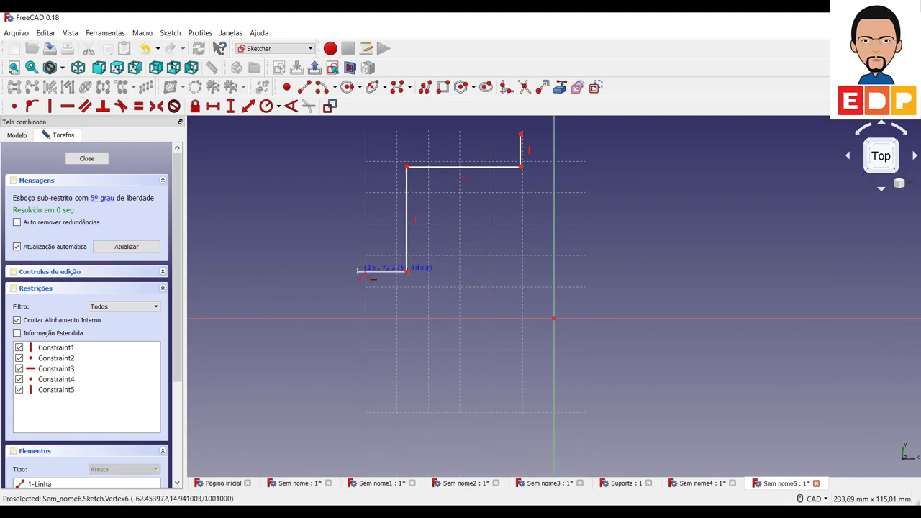
click(358, 273)
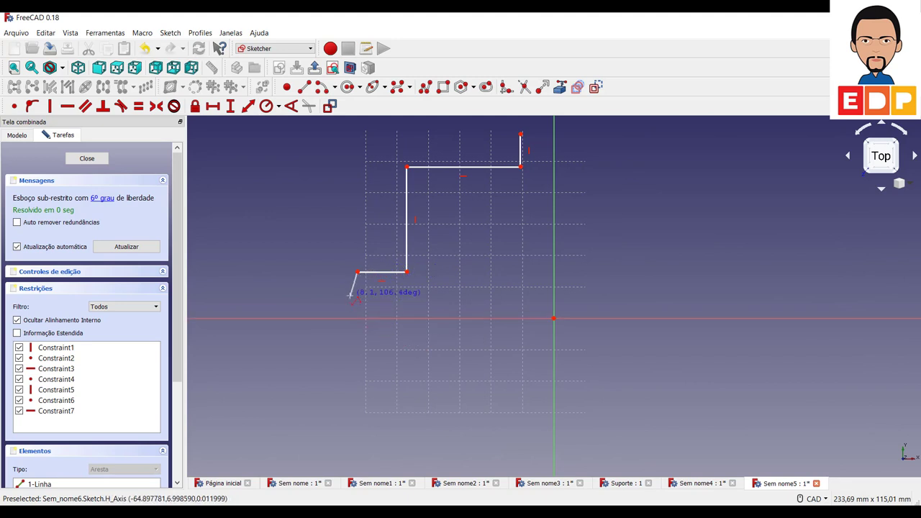
Draw the mirrored lower stepped chain below the horizontal axis, ending with a short vertical step
click(363, 360)
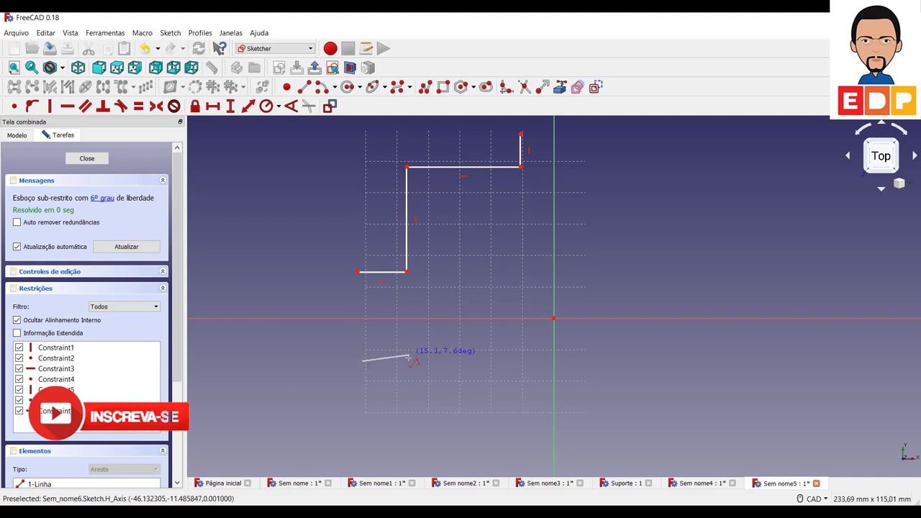
click(406, 361)
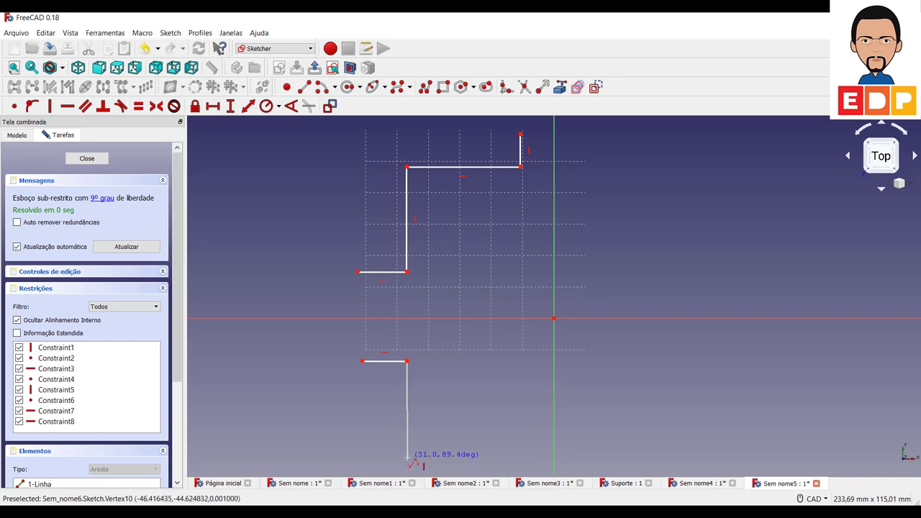
click(406, 457)
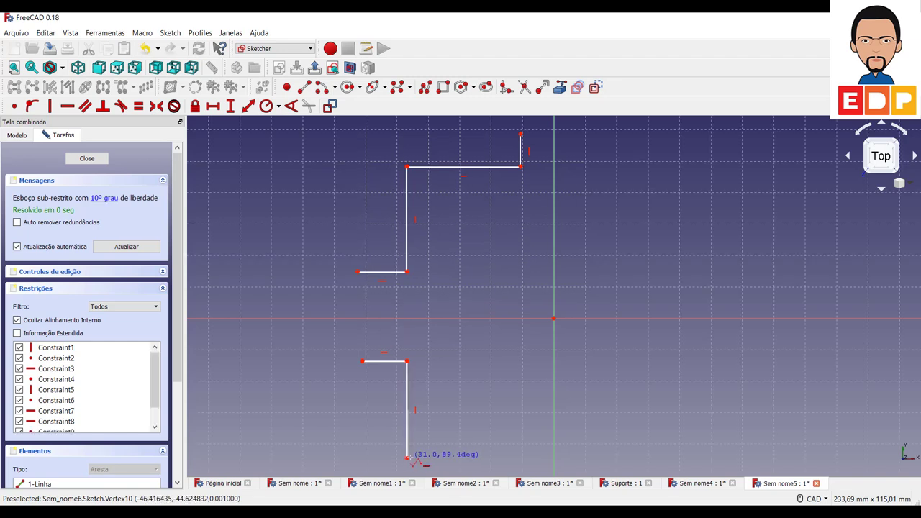
click(523, 457)
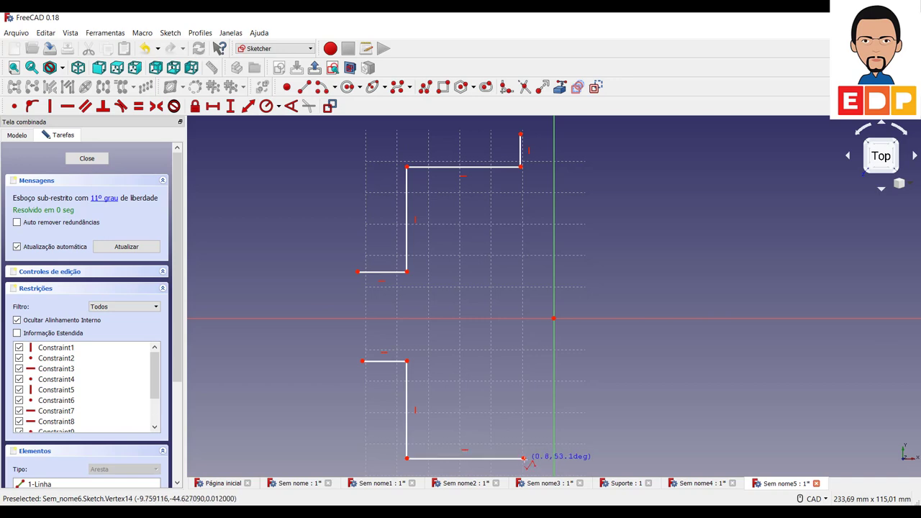
middle_drag(530, 465, 539, 408)
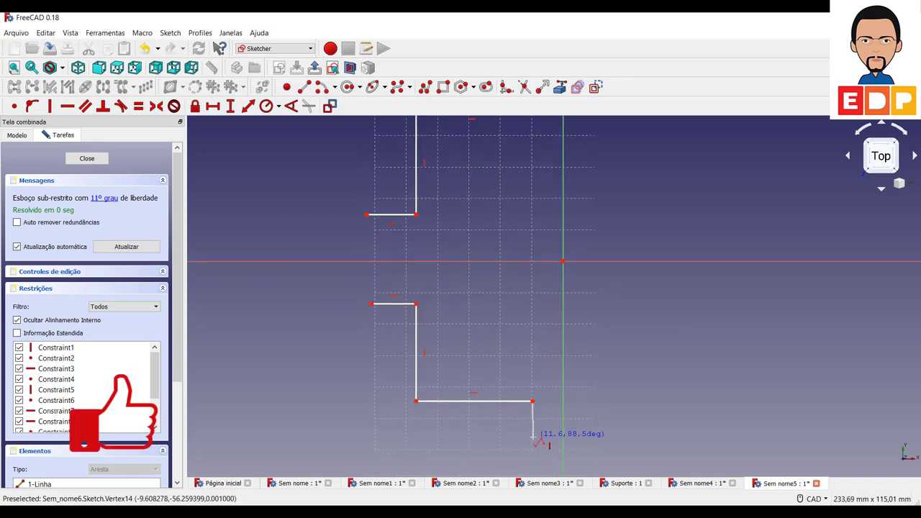
click(532, 436)
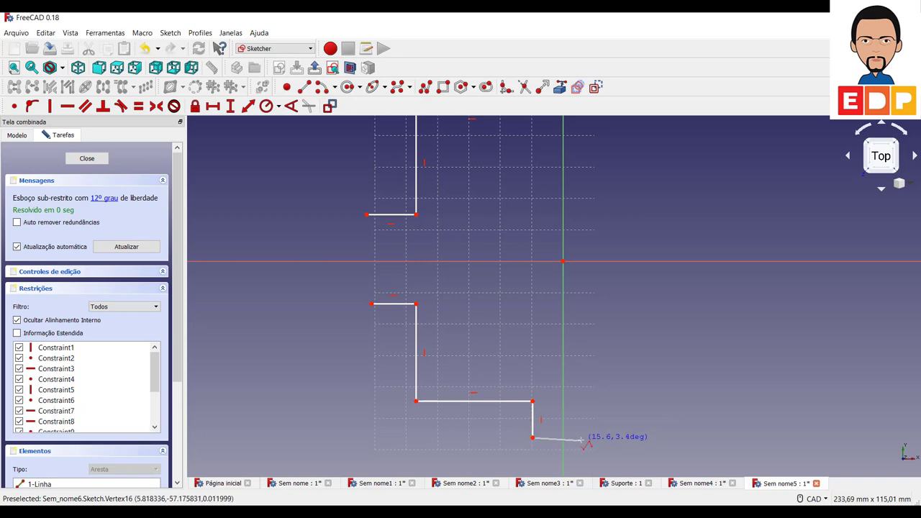
right_click(580, 438)
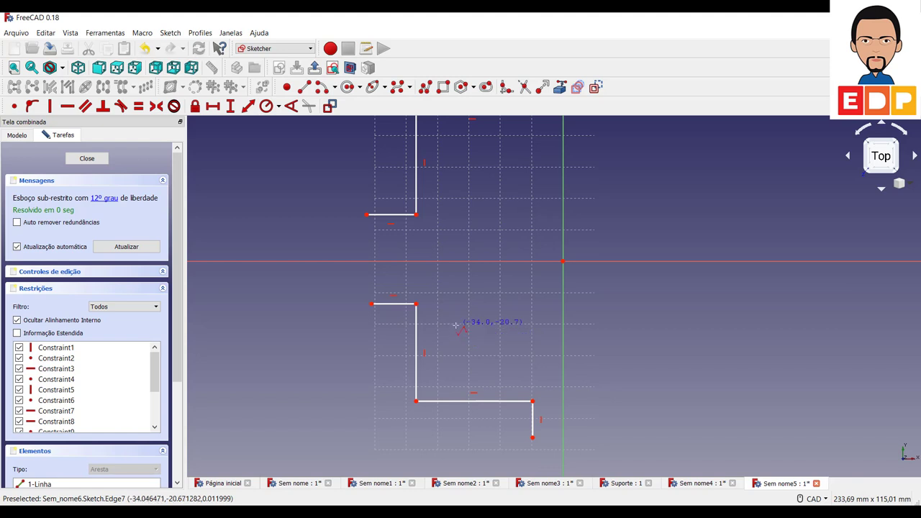
scroll(455, 325, down, 2)
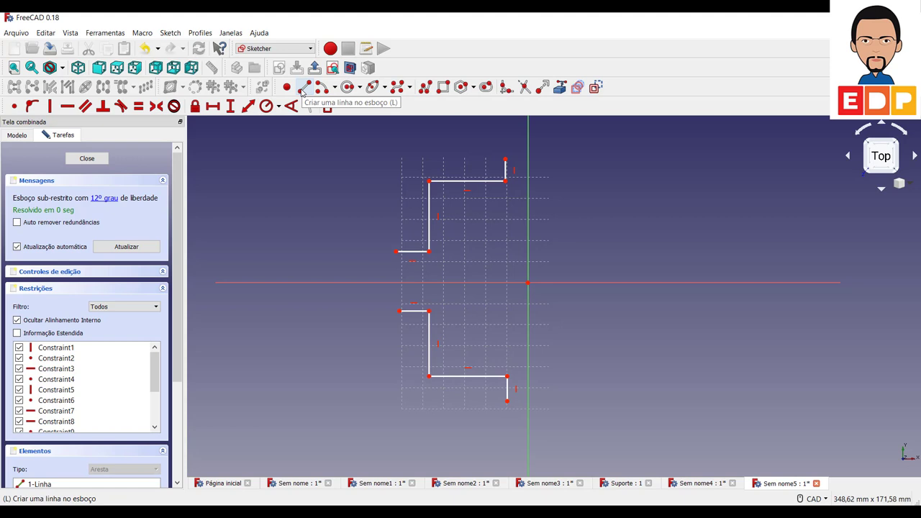
Draw a vertical line along the vertical axis joining the upper and lower chains
click(302, 90)
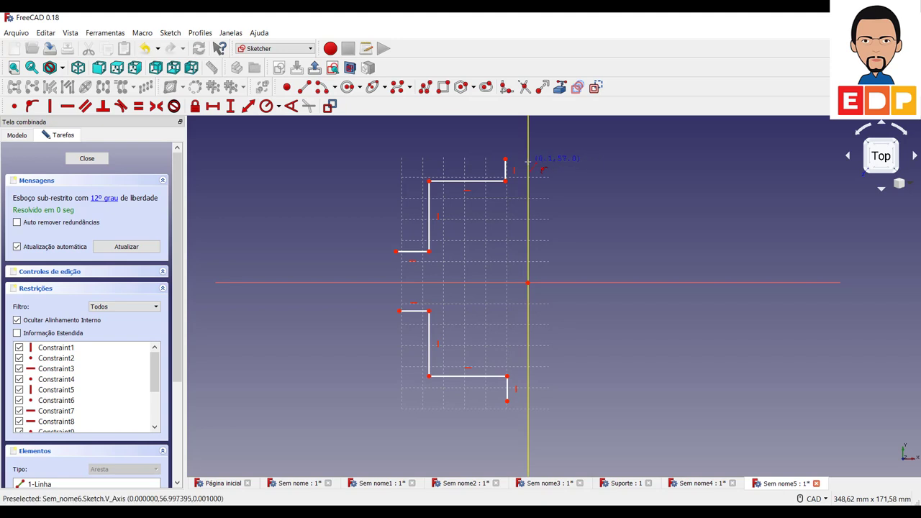
click(527, 163)
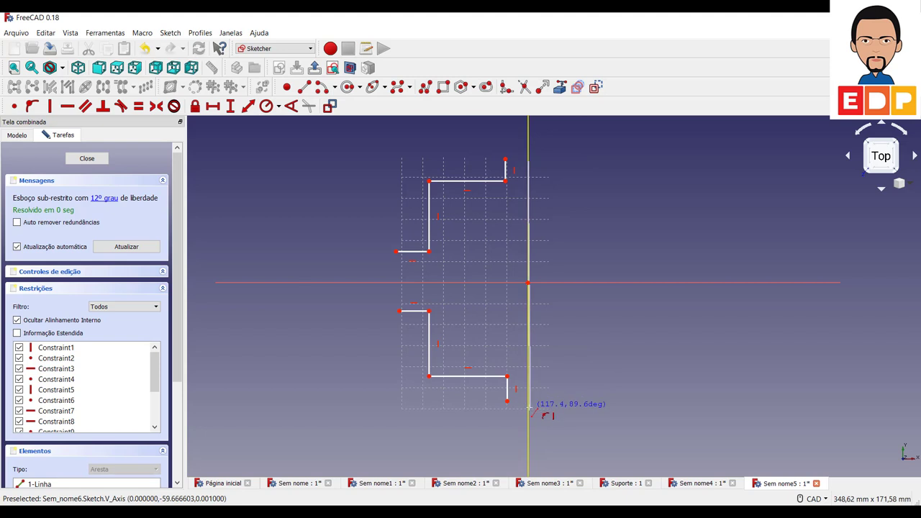
click(528, 408)
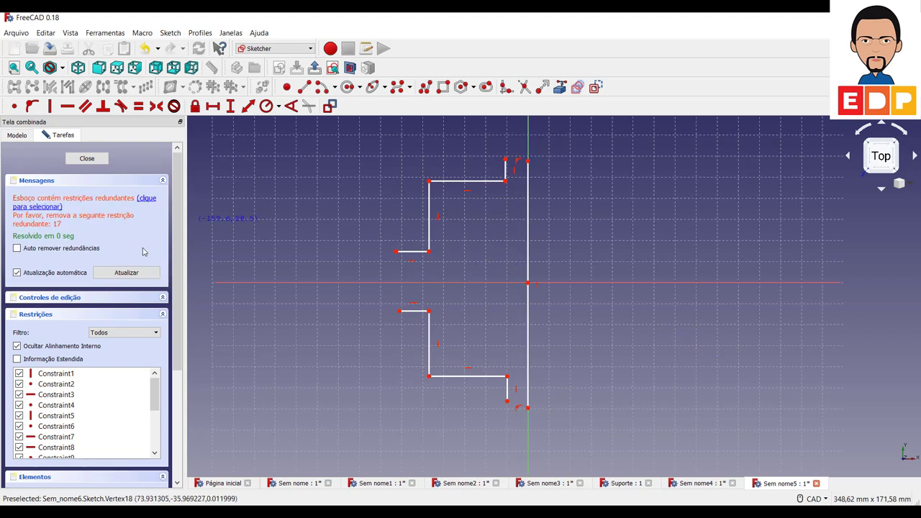
Delete the redundant Constraint17 from the Constraints list
scroll(76, 317, down, 3)
scroll(80, 367, down, 5)
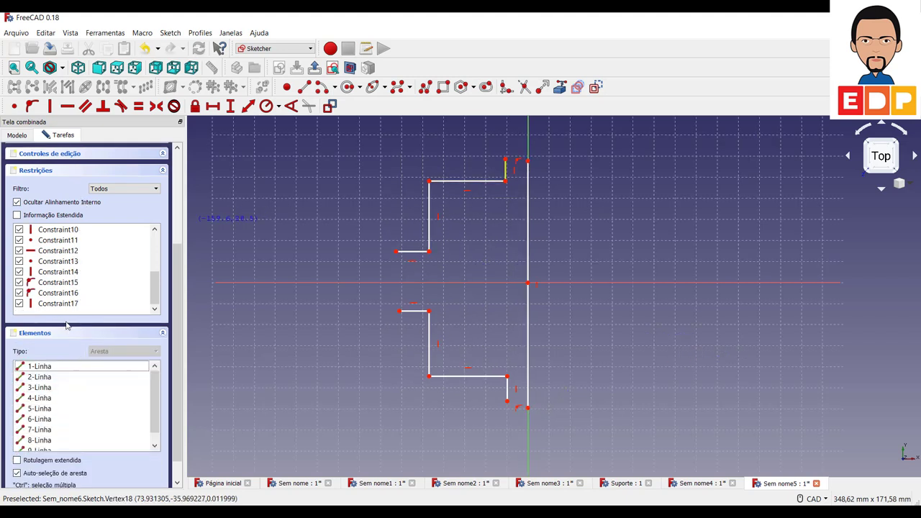
click(65, 306)
right_click(65, 306)
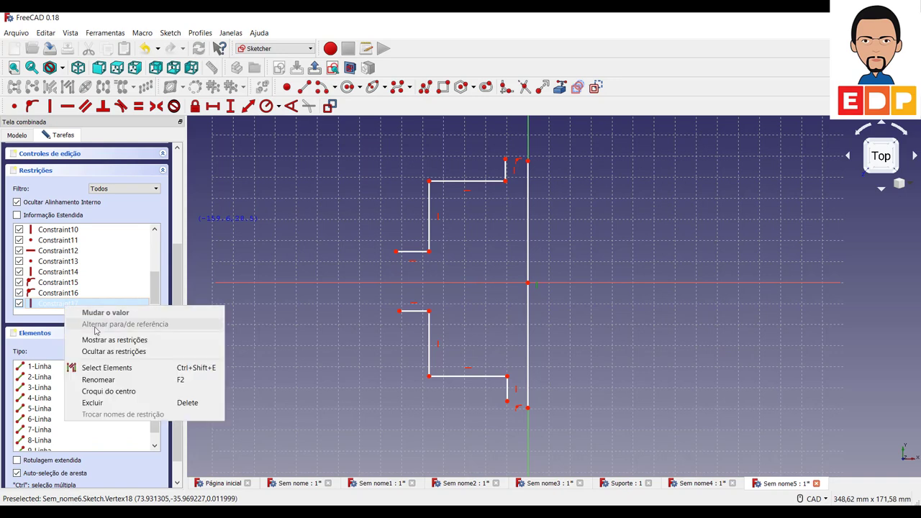
click(92, 403)
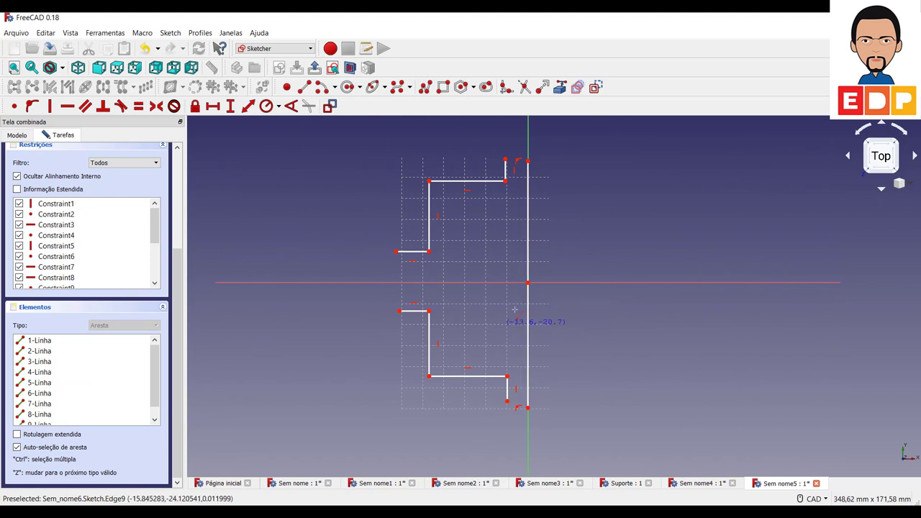
Draw a short horizontal construction line across the top of the vertical axis line
middle_drag(611, 227, 608, 289)
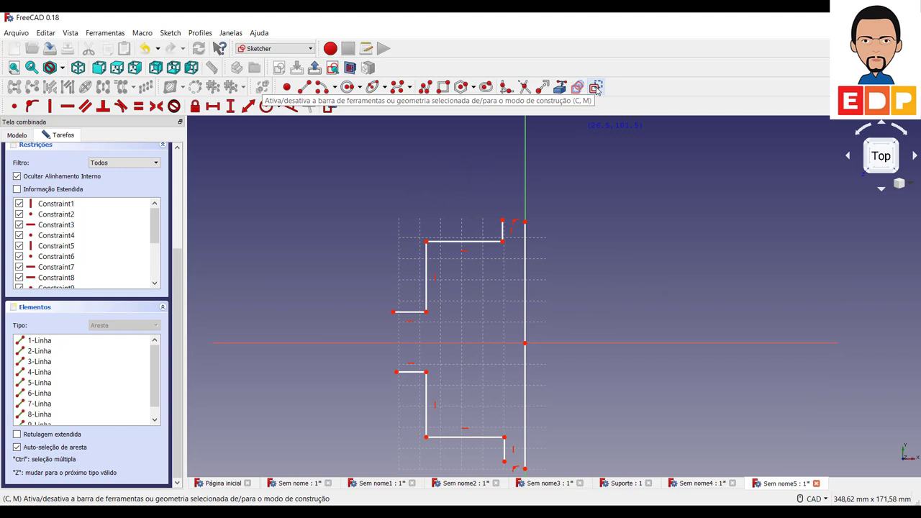
click(303, 92)
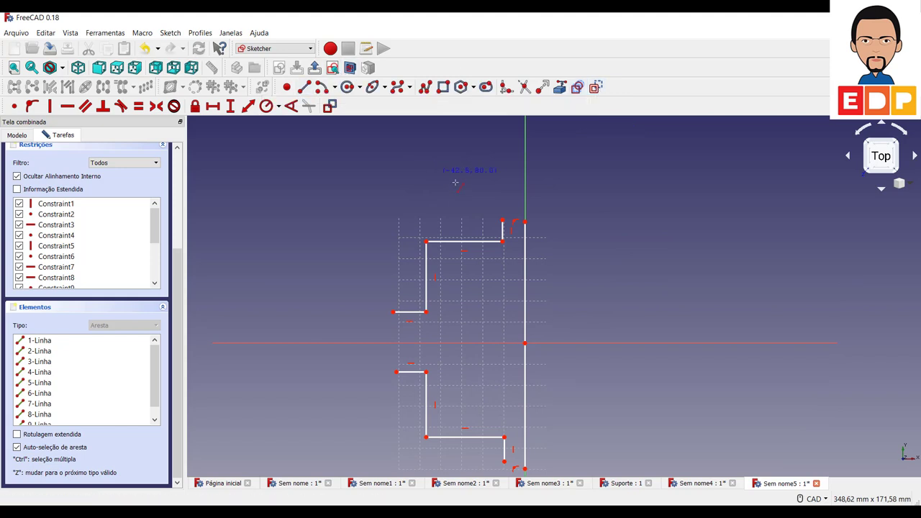
click(486, 221)
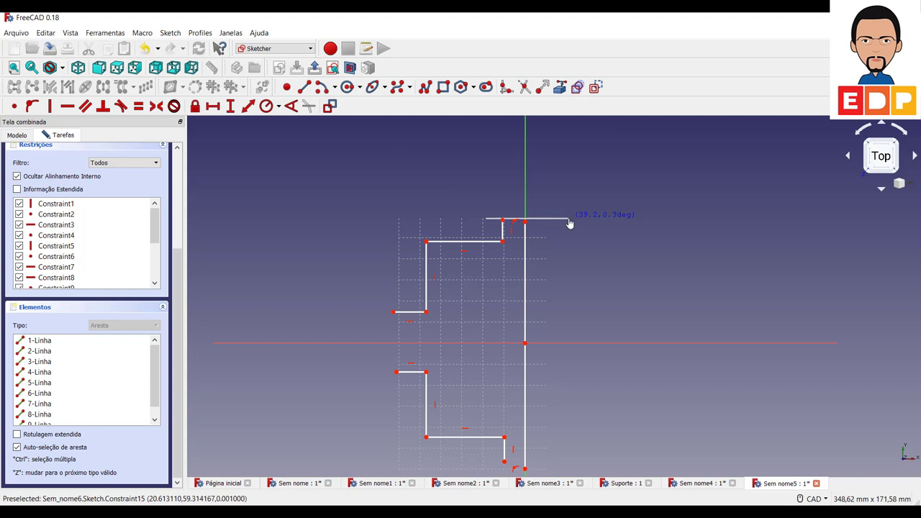
click(569, 223)
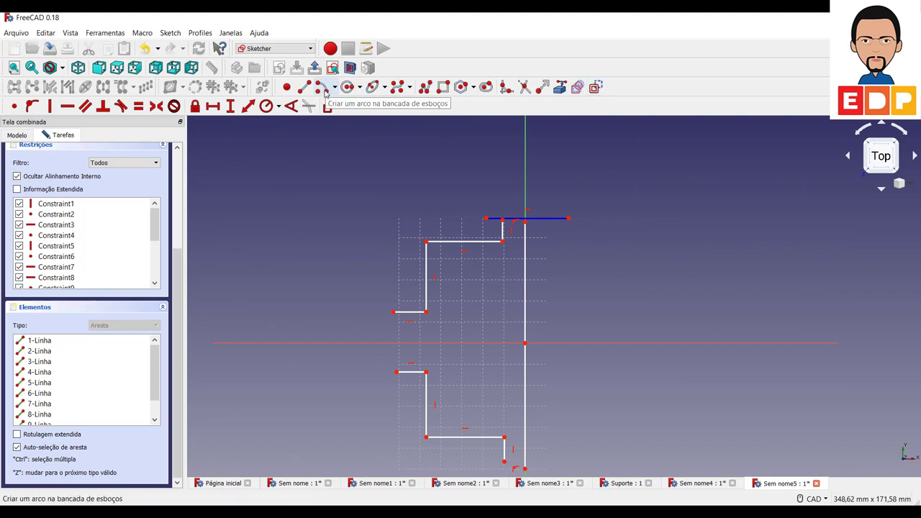
Draw a centre-point quarter arc centred on the vertical axis, rising to its top
click(324, 92)
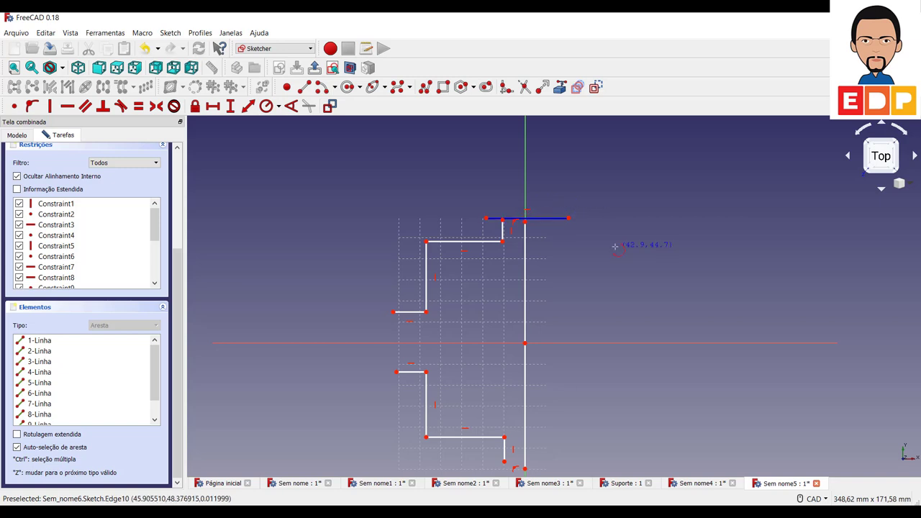
scroll(617, 242, down, 5)
scroll(608, 243, up, 5)
scroll(547, 248, down, 5)
scroll(536, 249, up, 10)
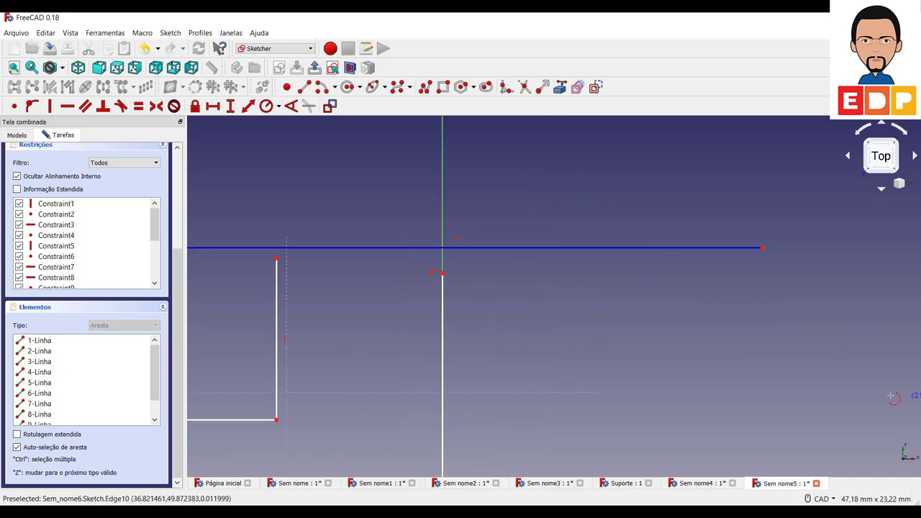
scroll(633, 338, up, 1)
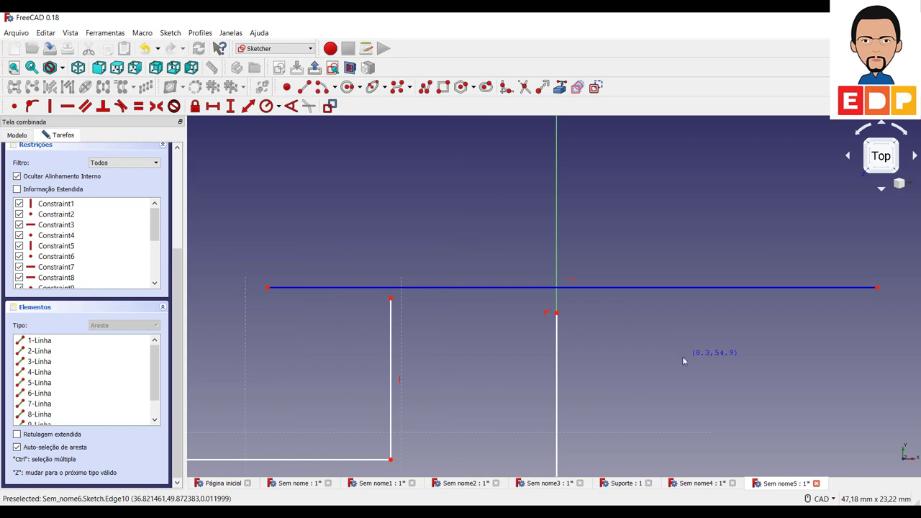
click(550, 256)
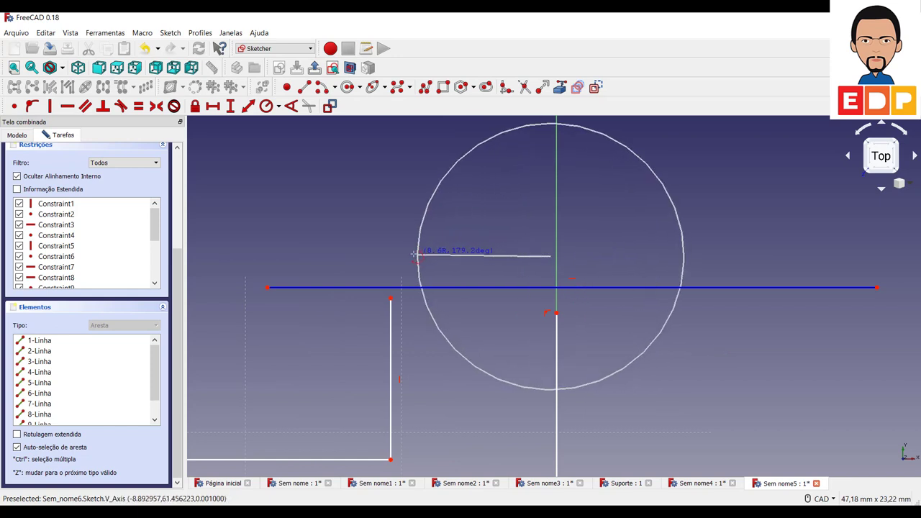
click(388, 258)
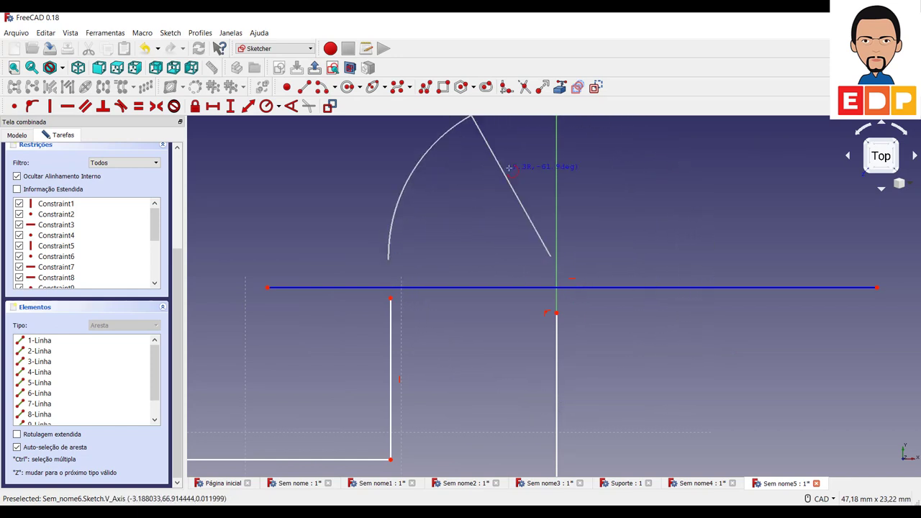
click(551, 166)
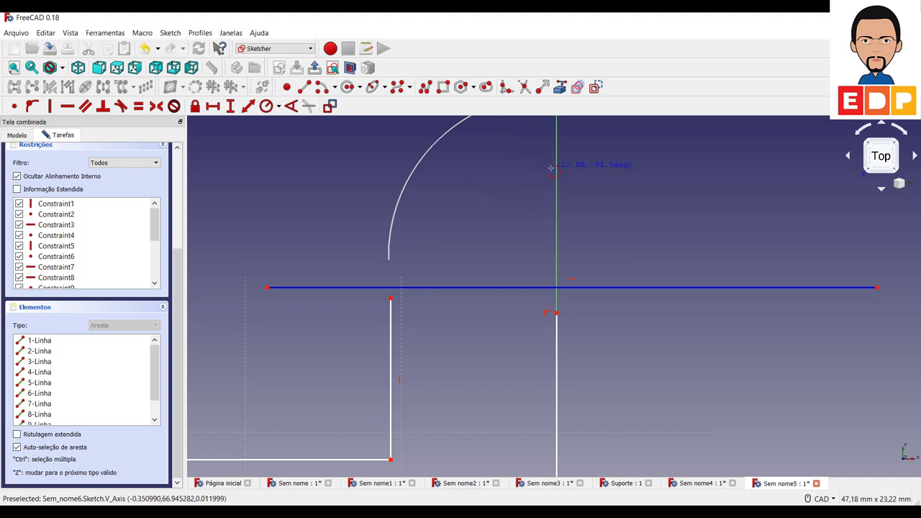
right_click(434, 311)
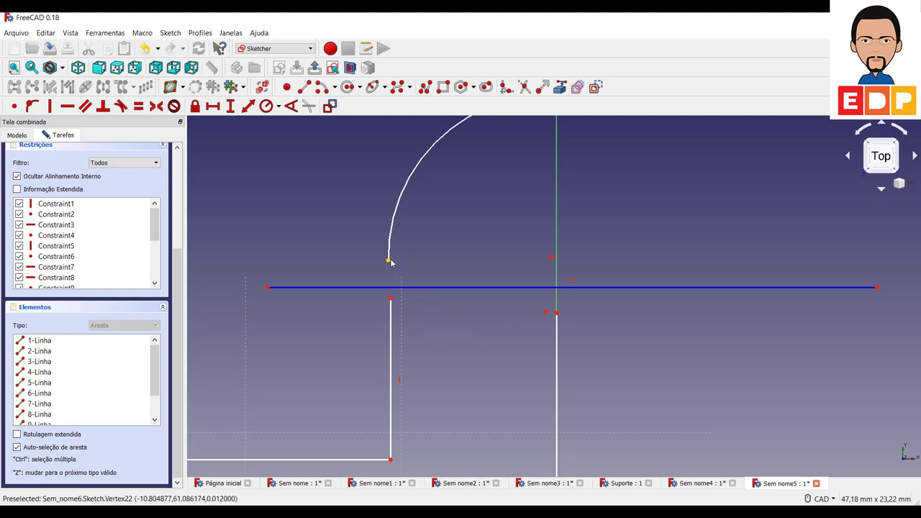
Constrain the arc's lower endpoint onto the horizontal construction line
click(388, 259)
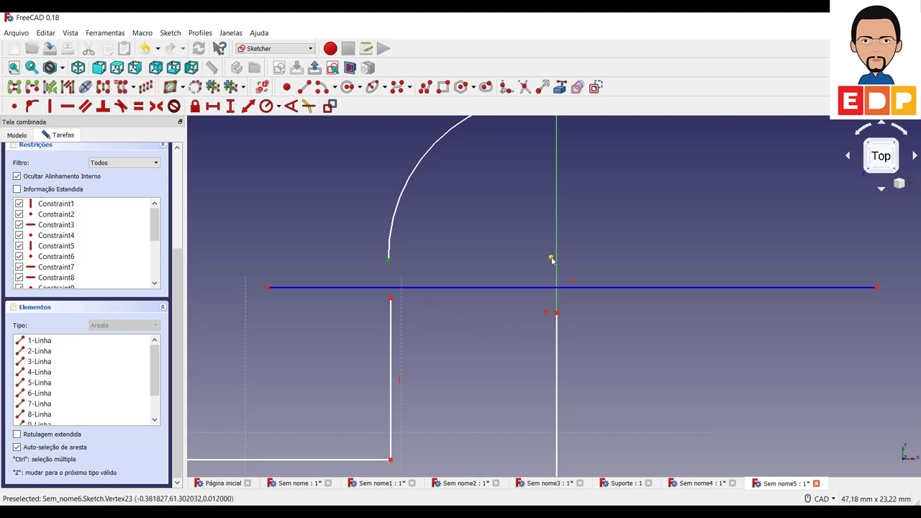
click(460, 289)
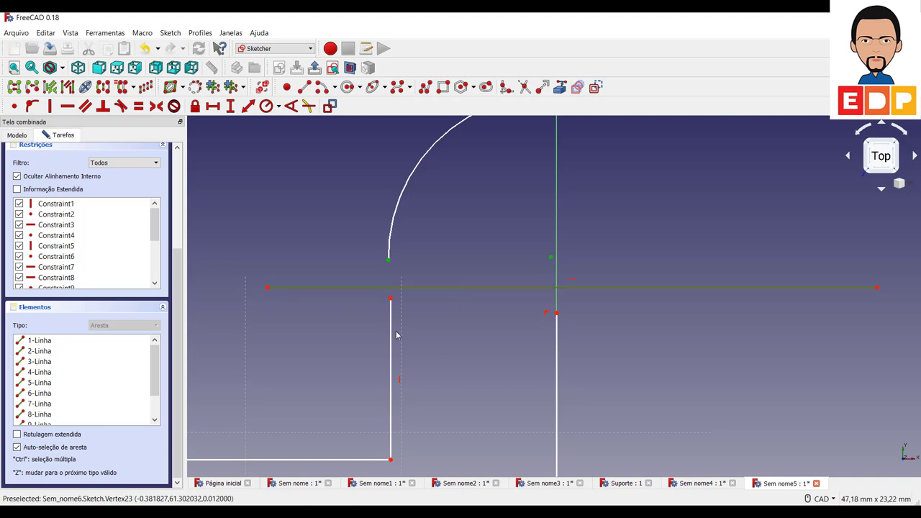
click(32, 106)
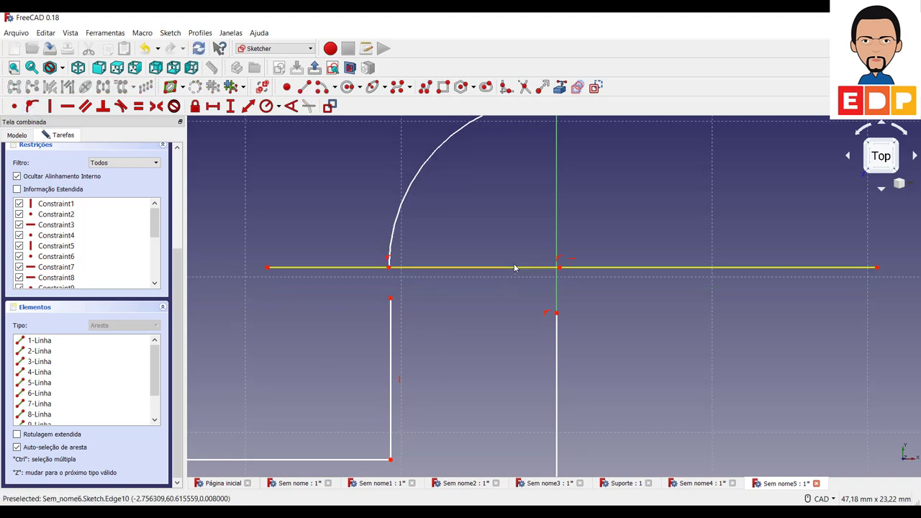
middle_drag(637, 326, 598, 362)
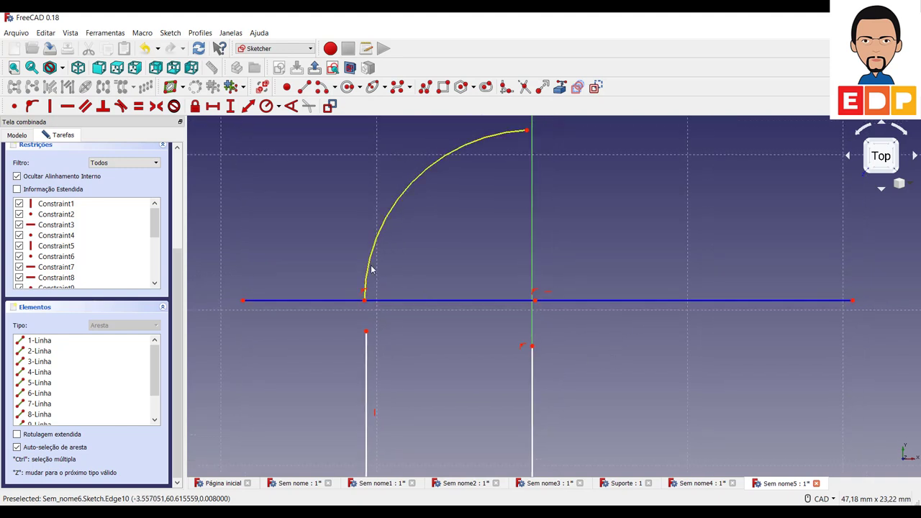
drag(367, 270, 384, 284)
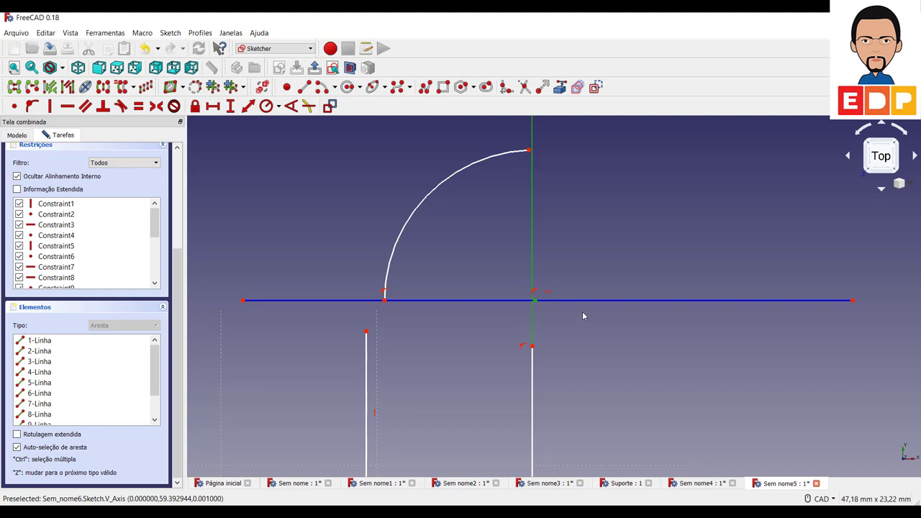
Pin the arc's top endpoint to the vertical axis and enlarge its radius
click(39, 110)
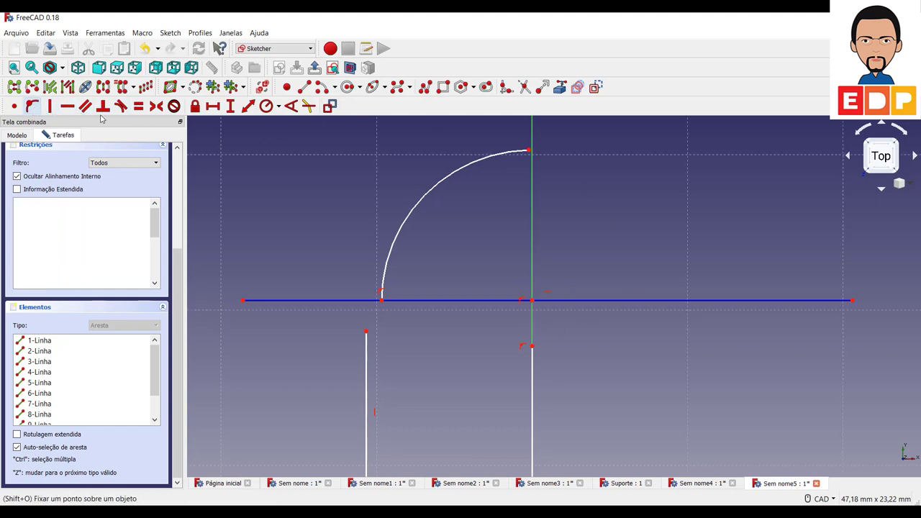
click(529, 152)
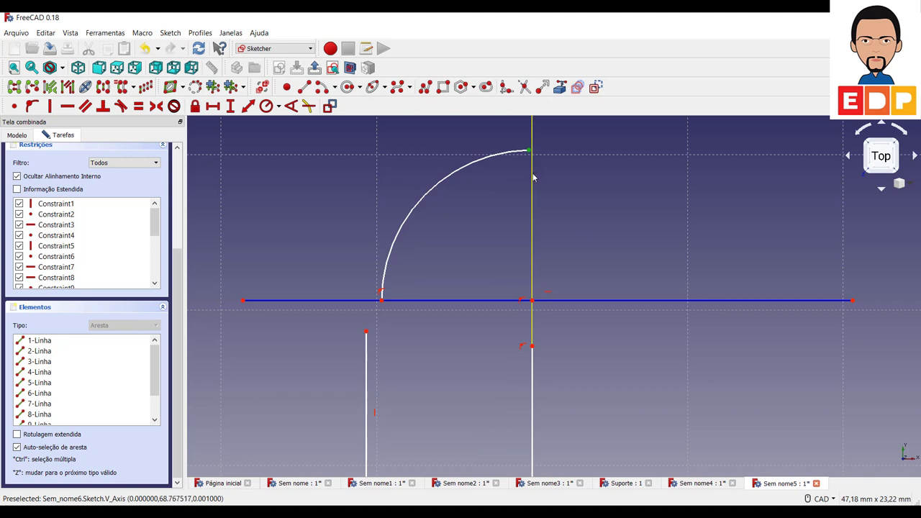
click(533, 177)
click(31, 105)
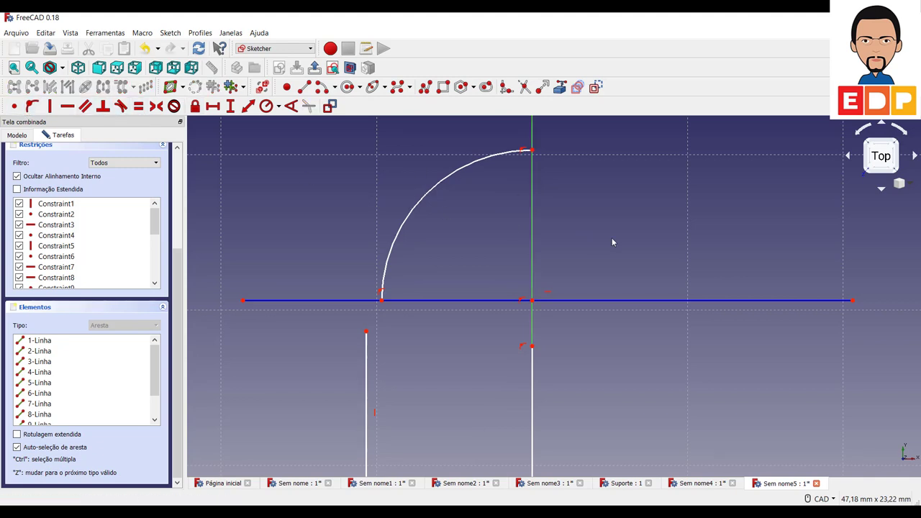
mouse_move(463, 172)
mouse_down()
mouse_move(415, 191)
mouse_move(441, 208)
mouse_move(396, 214)
mouse_move(375, 248)
mouse_up()
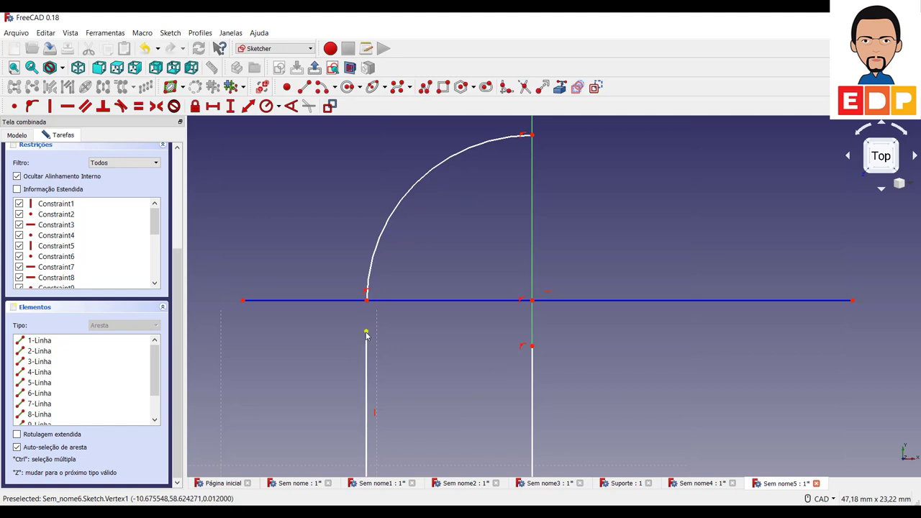
Attach both vertical lines' top ends to the horizontal line and join the arc to the left line
click(366, 333)
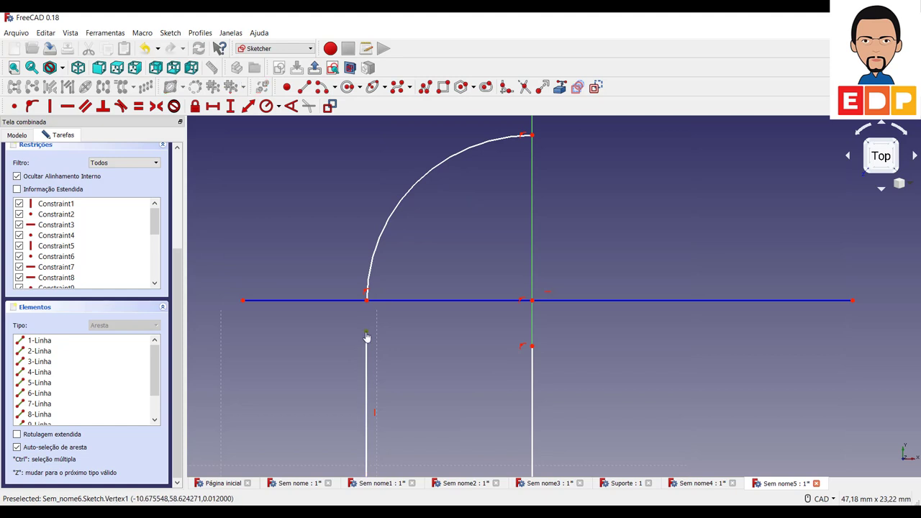
click(335, 301)
click(31, 106)
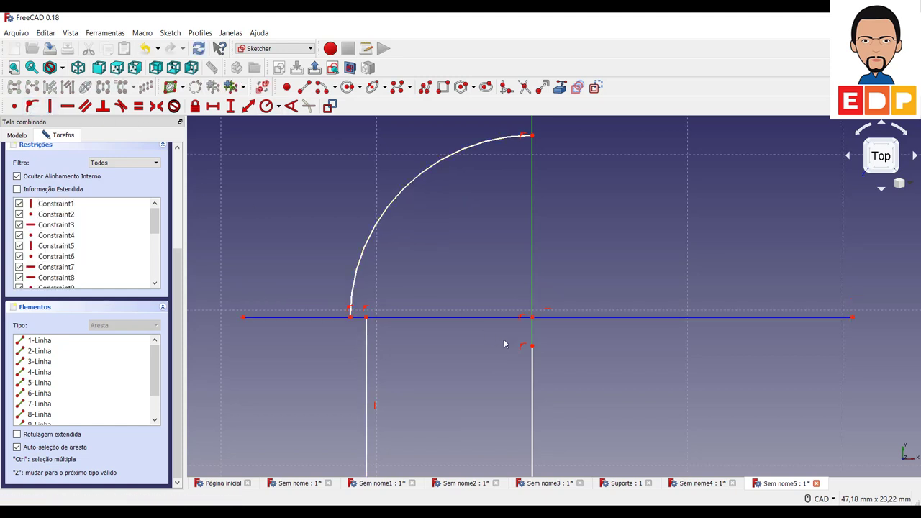
click(530, 347)
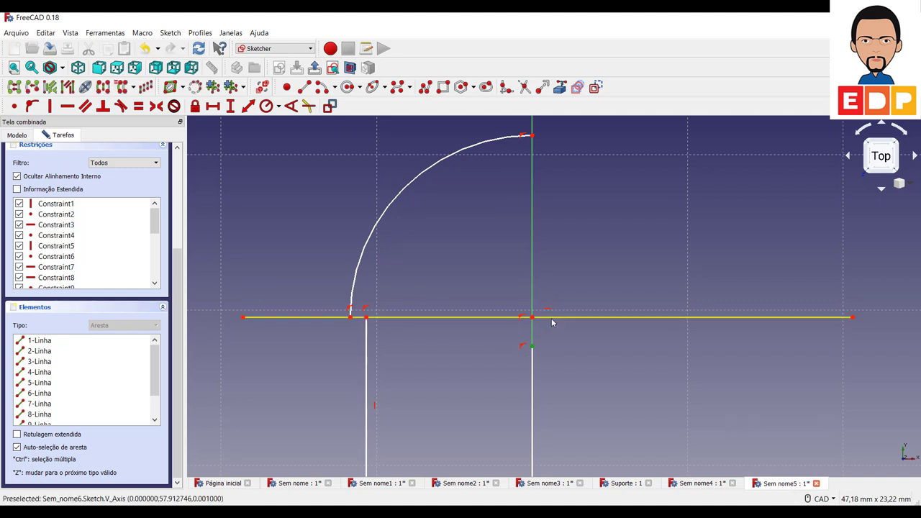
click(553, 319)
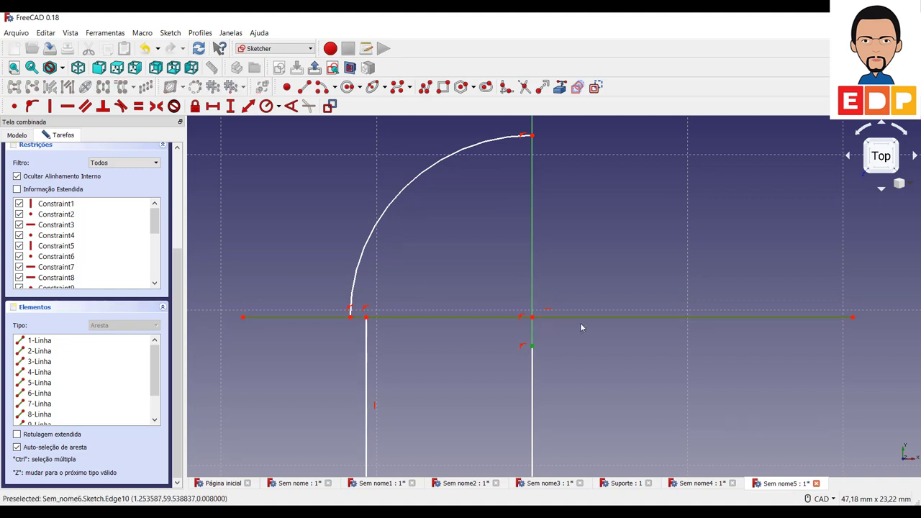
click(32, 105)
drag(351, 318, 367, 329)
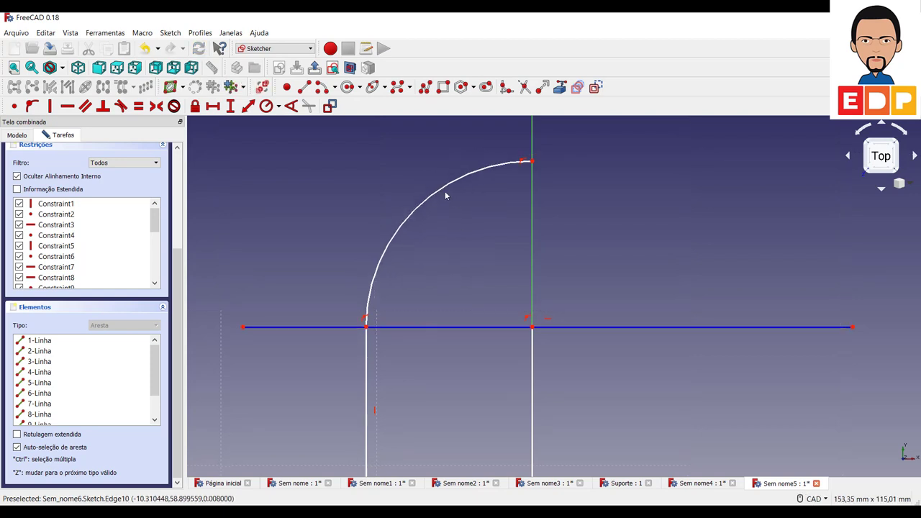
Give the arc a 10 mm radius constraint
click(441, 194)
click(266, 105)
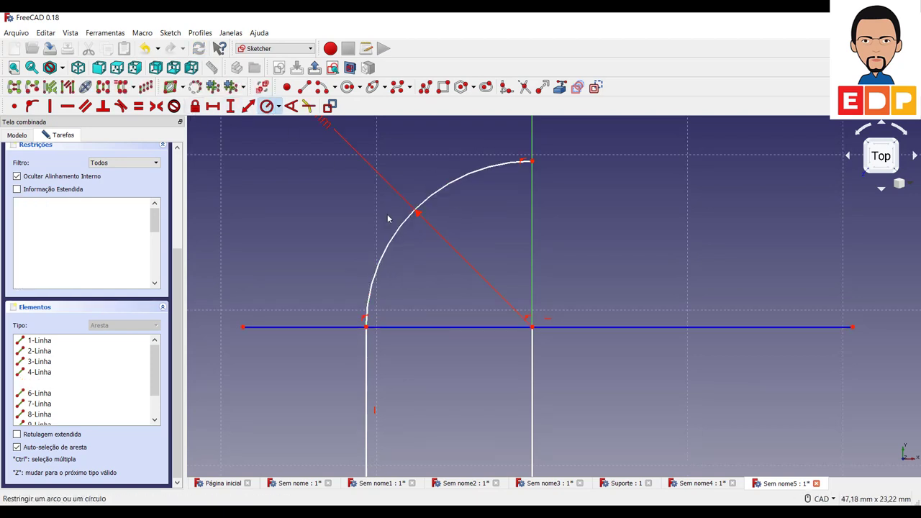
text(10)
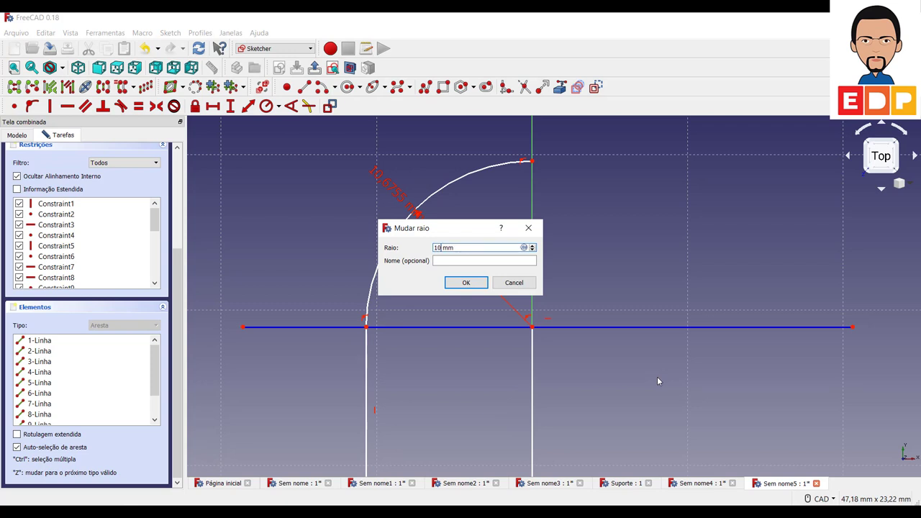
key(Return)
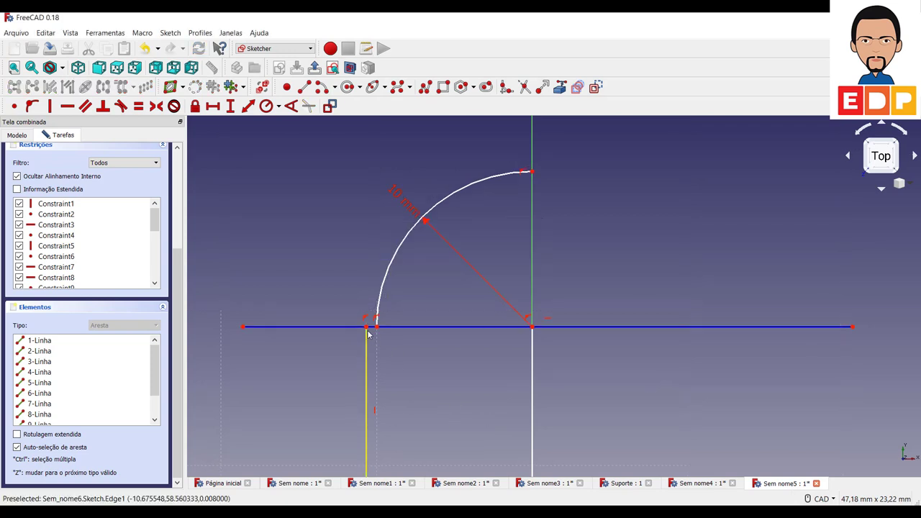
Set a 10 mm horizontal distance between the arc's lower end and the vertical axis
click(366, 327)
click(531, 328)
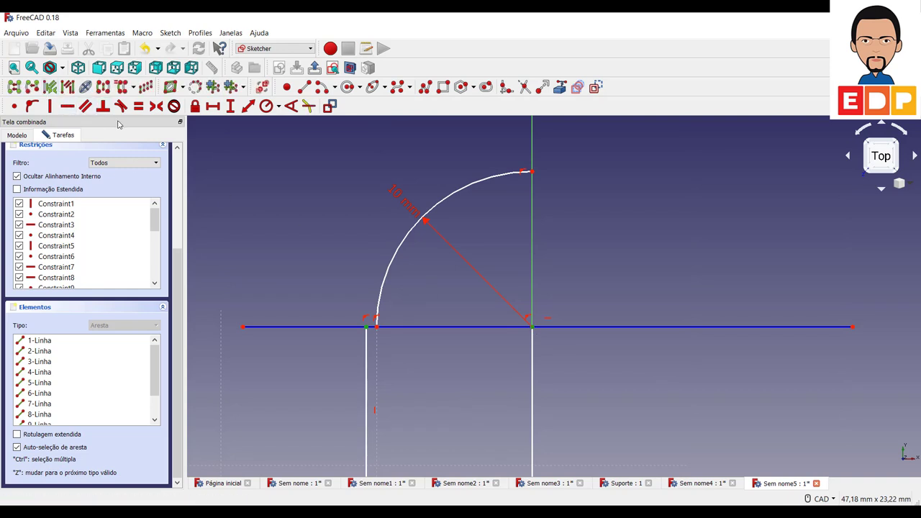
click(211, 108)
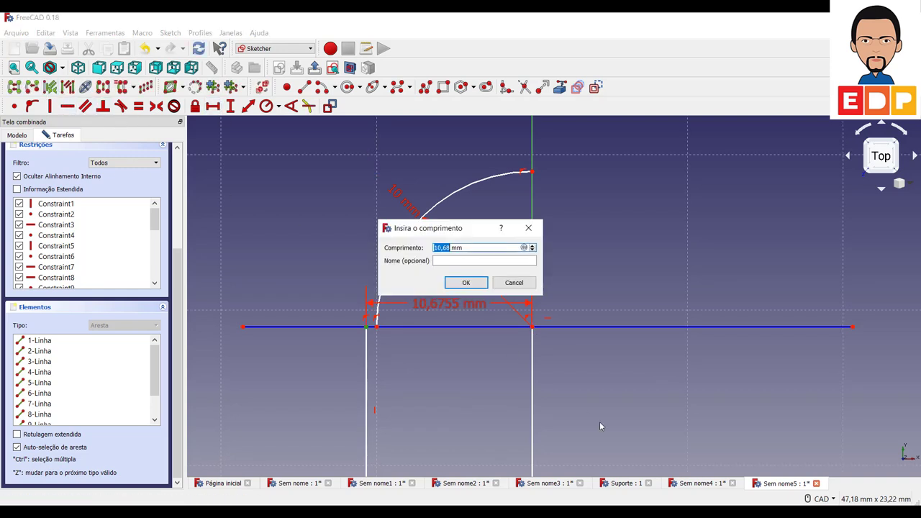
key(Return)
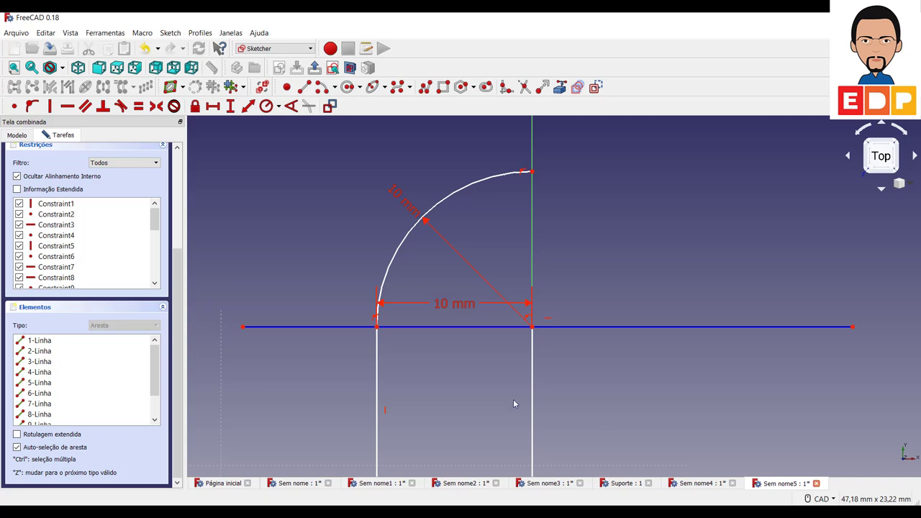
Add a vertical length dimension to the short step line below the arc
scroll(537, 282, down, 3)
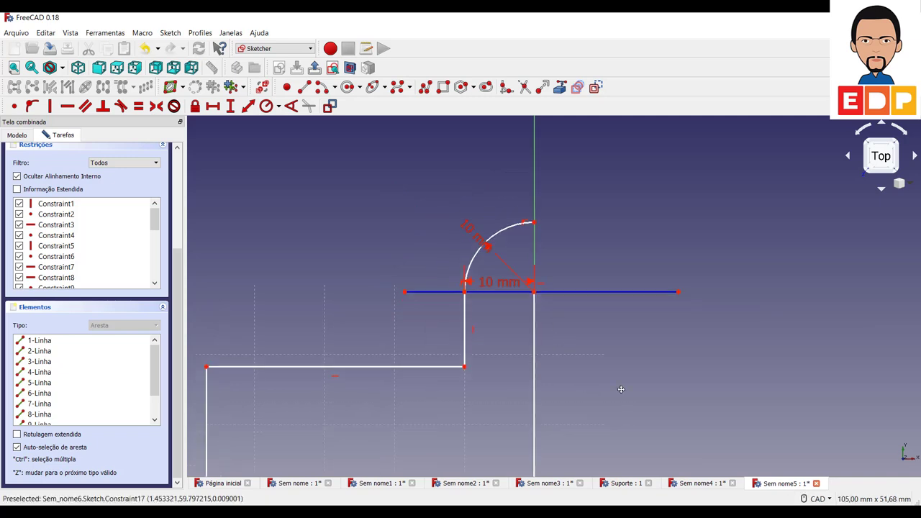
middle_drag(590, 392, 539, 352)
click(465, 310)
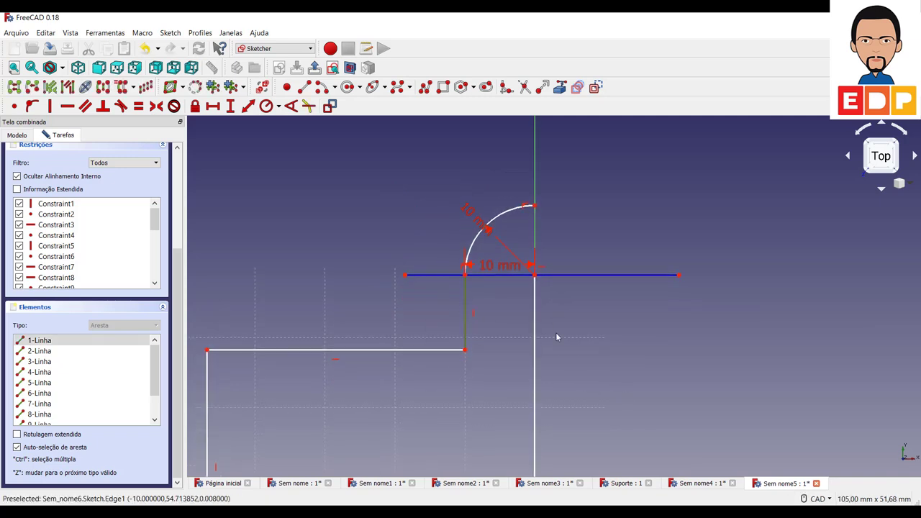
click(230, 105)
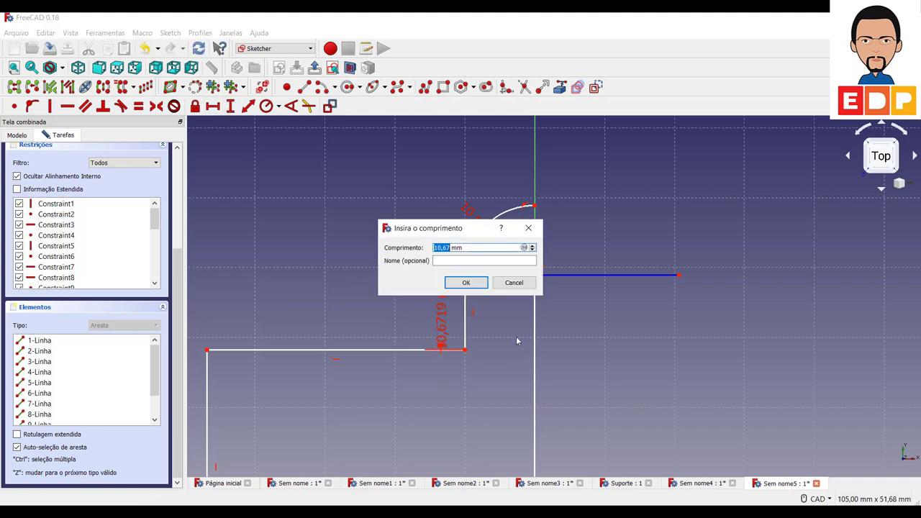
key(Return)
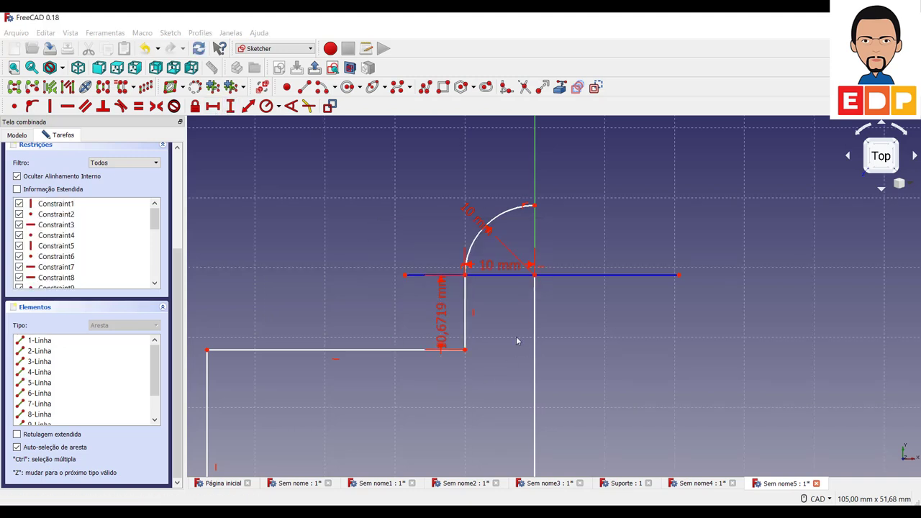
Constrain the upper horizontal step edge to a 33 mm width
middle_drag(324, 390, 518, 281)
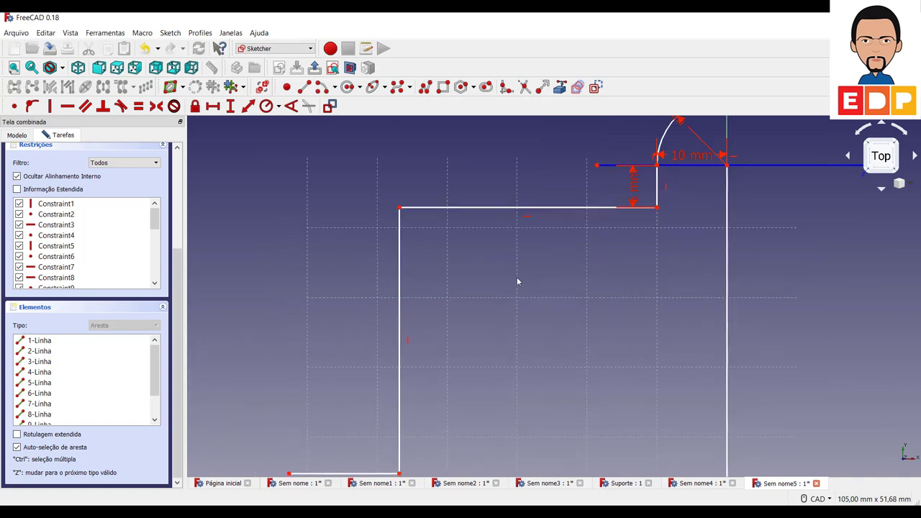
scroll(536, 320, down, 2)
middle_drag(545, 389, 511, 300)
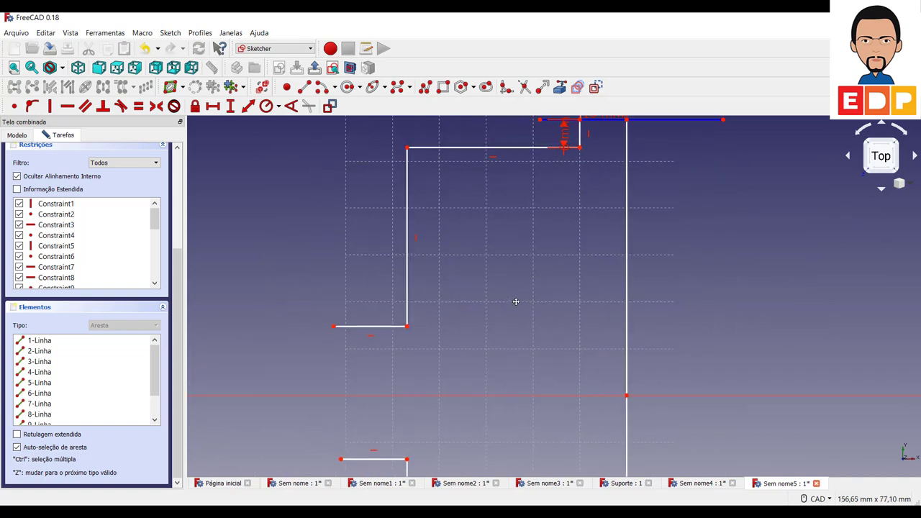
middle_drag(539, 261, 499, 329)
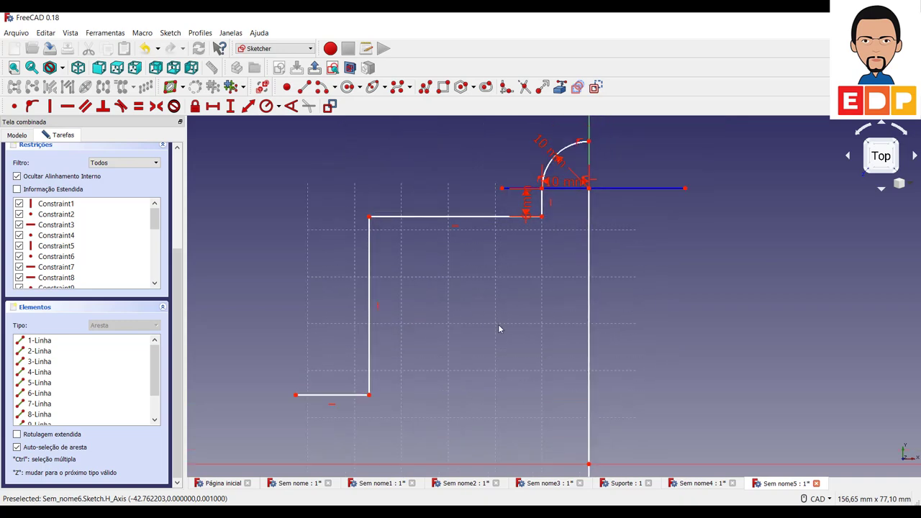
drag(457, 157, 454, 156)
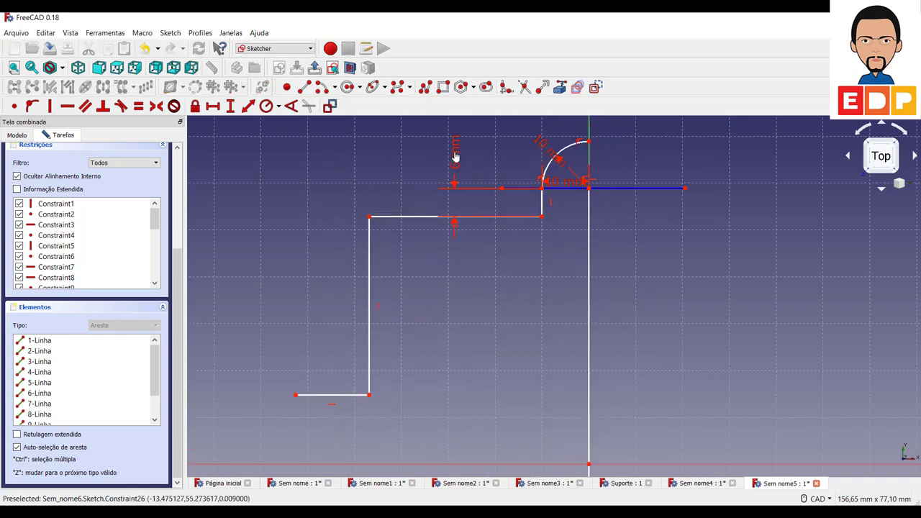
click(389, 218)
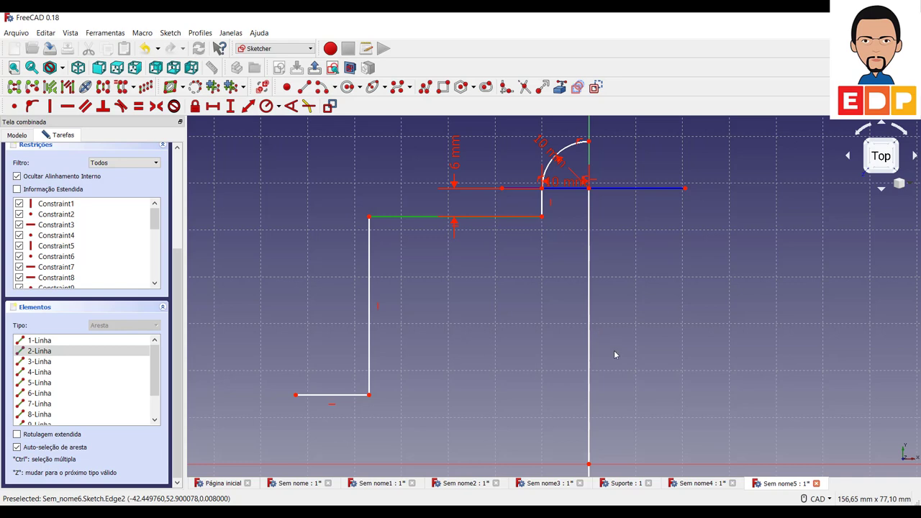
click(212, 106)
text(33)
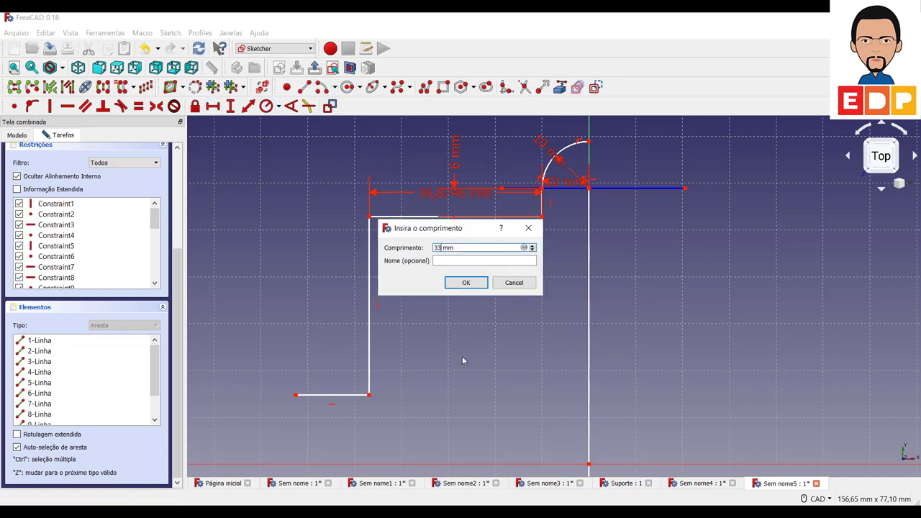
key(Return)
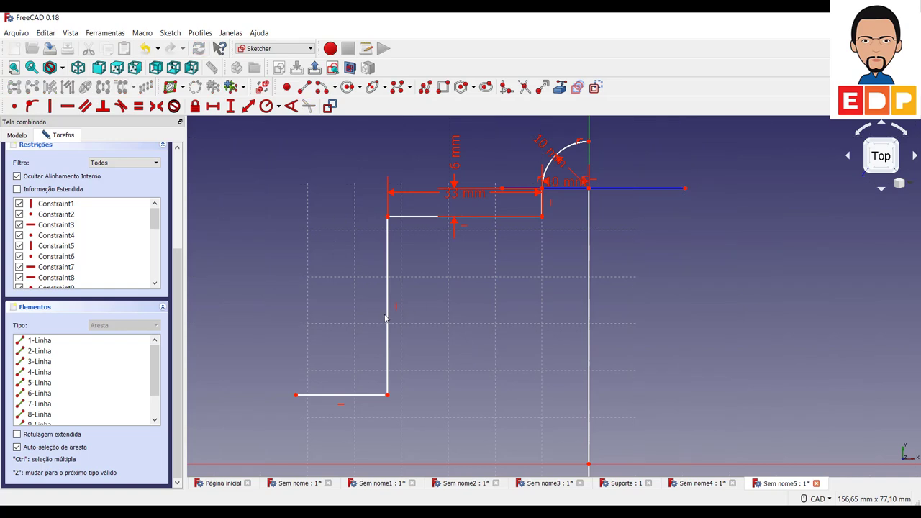
Constrain the long vertical step edge to a 33 mm height
click(387, 321)
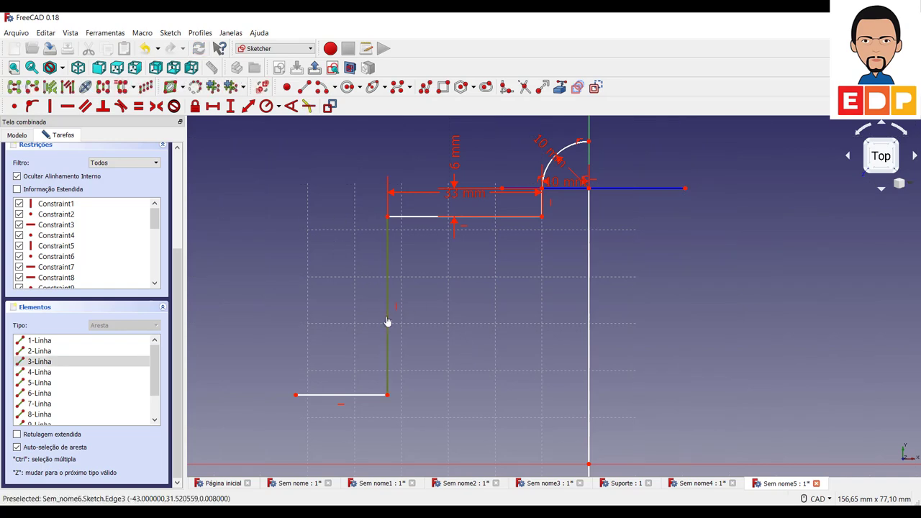
click(230, 106)
text(3)
key(Return)
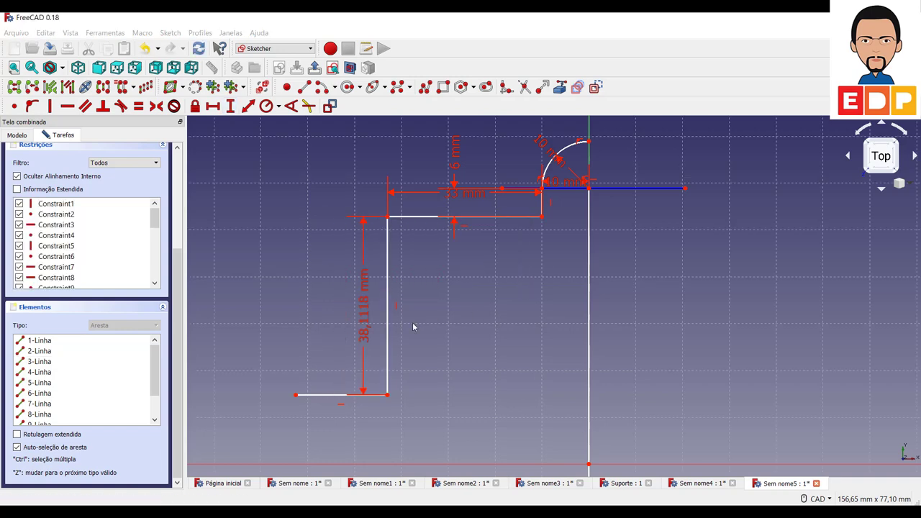
Move the 33 mm, 6 mm, radius and 10 mm dimension labels to clear positions
scroll(423, 373, down, 3)
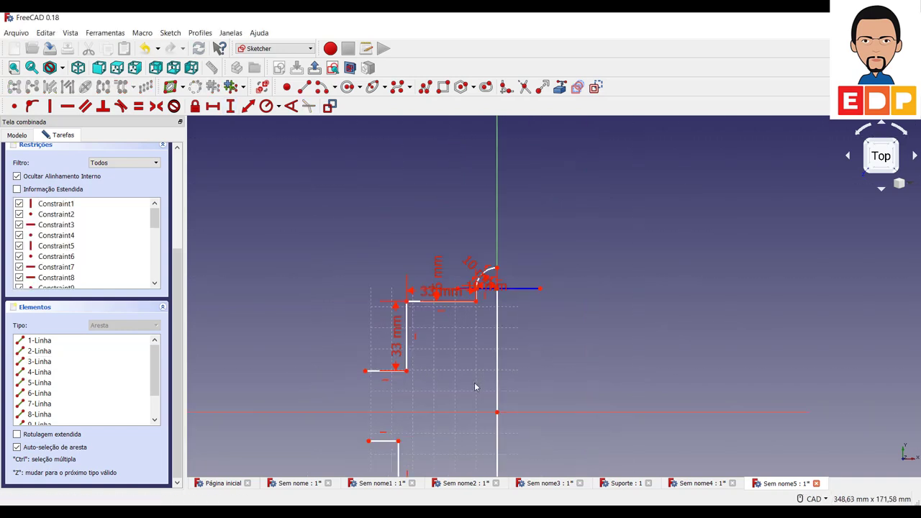
middle_drag(461, 395, 462, 338)
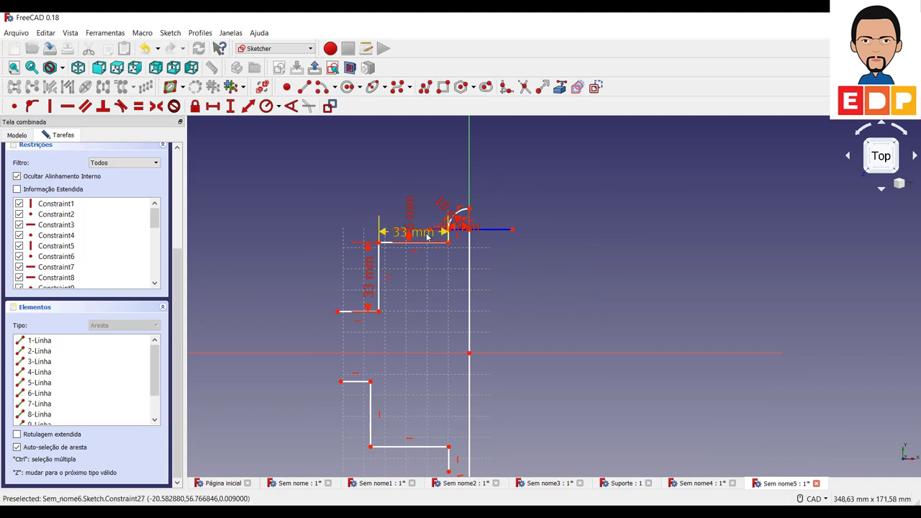
mouse_move(414, 232)
mouse_down()
mouse_move(356, 163)
mouse_move(296, 166)
mouse_up()
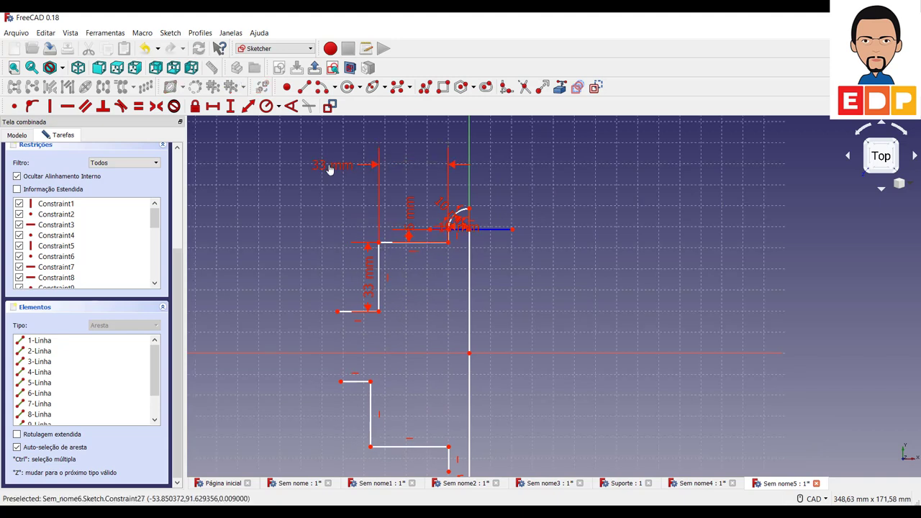
drag(370, 273, 277, 272)
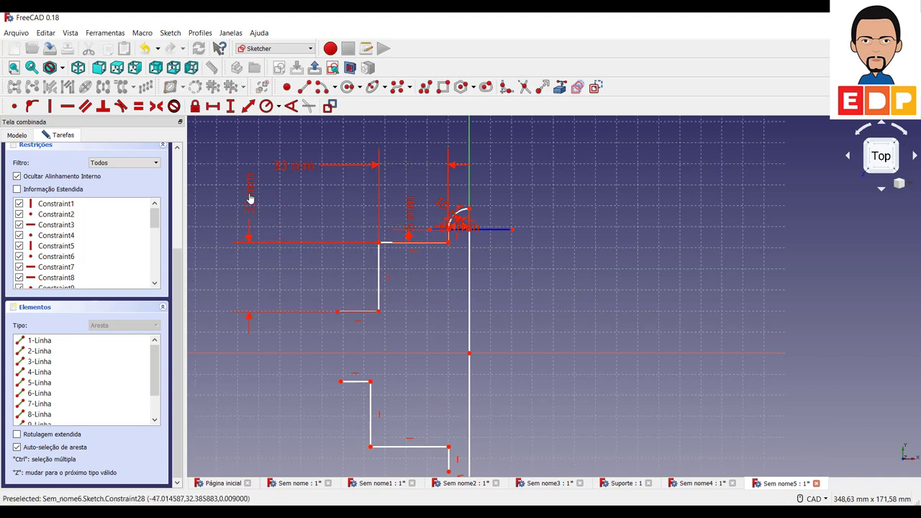
drag(409, 220, 414, 175)
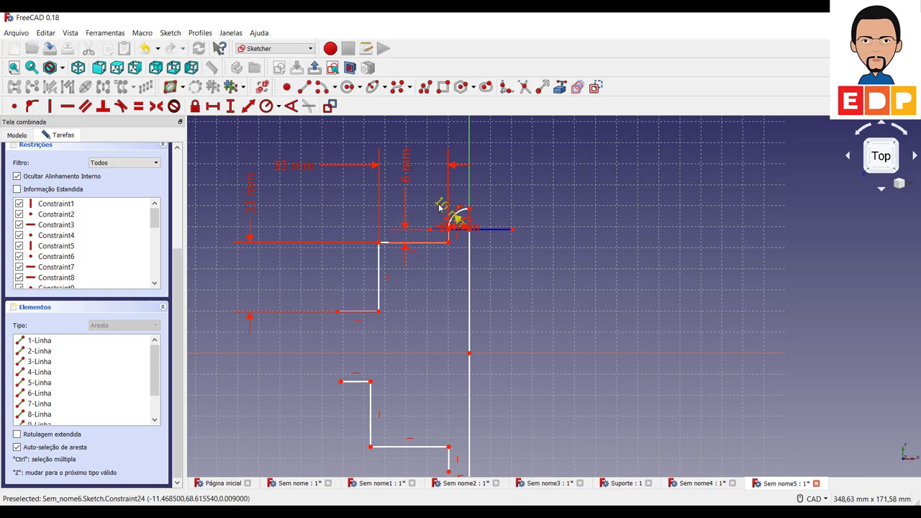
drag(437, 206, 423, 173)
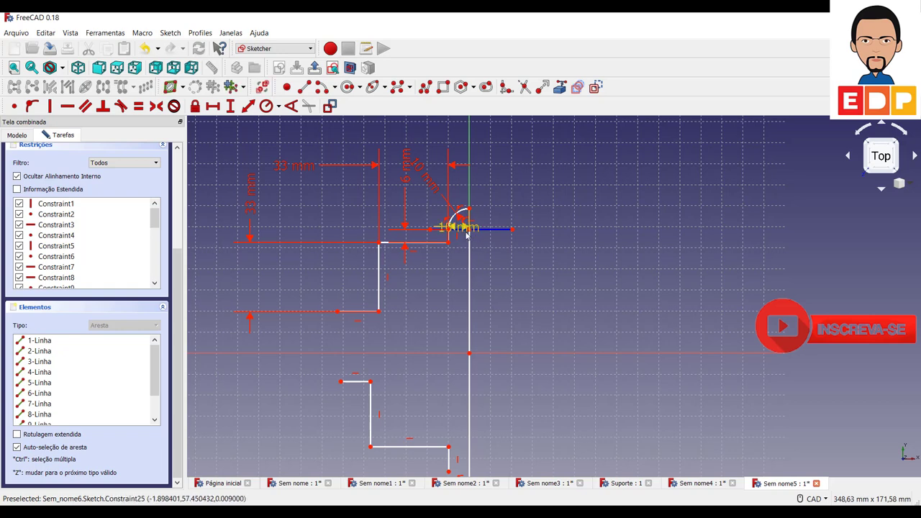
drag(456, 226, 559, 289)
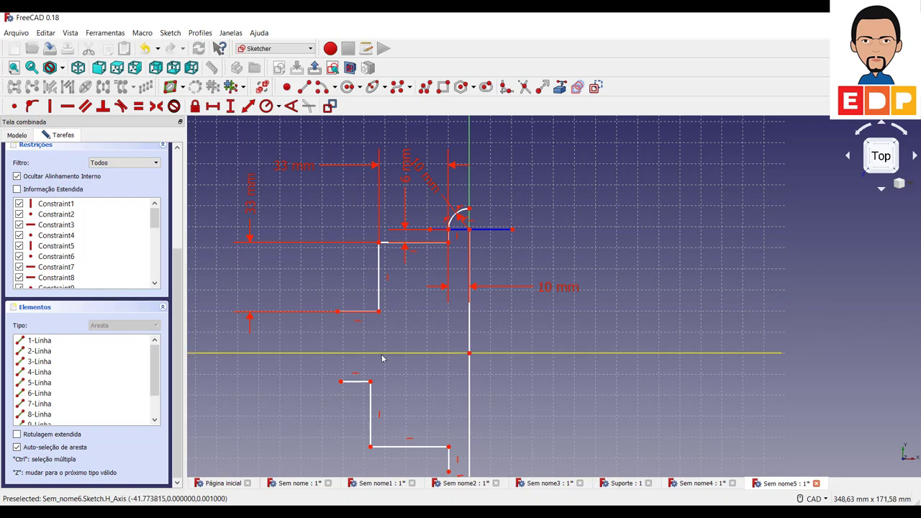
Extend the centre line's bottom end further downward
scroll(525, 313, down, 3)
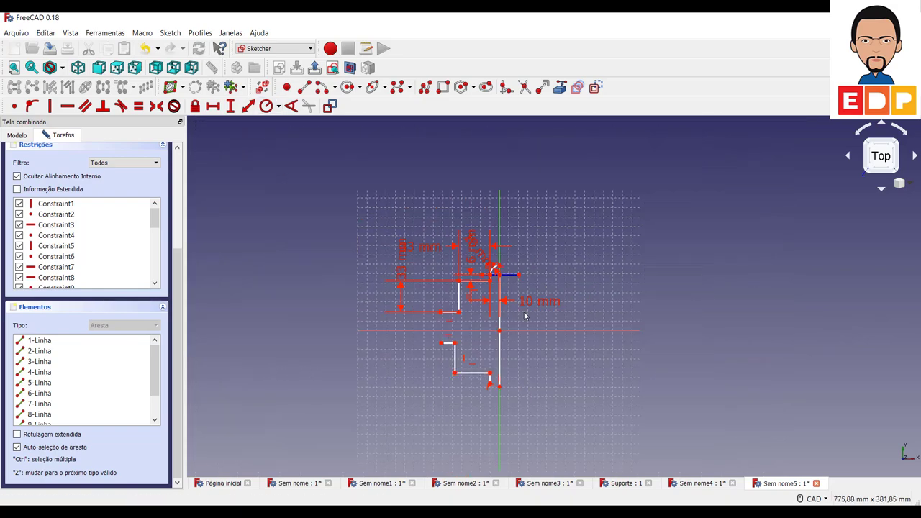
scroll(524, 324, up, 3)
scroll(534, 392, down, 3)
scroll(539, 391, down, 2)
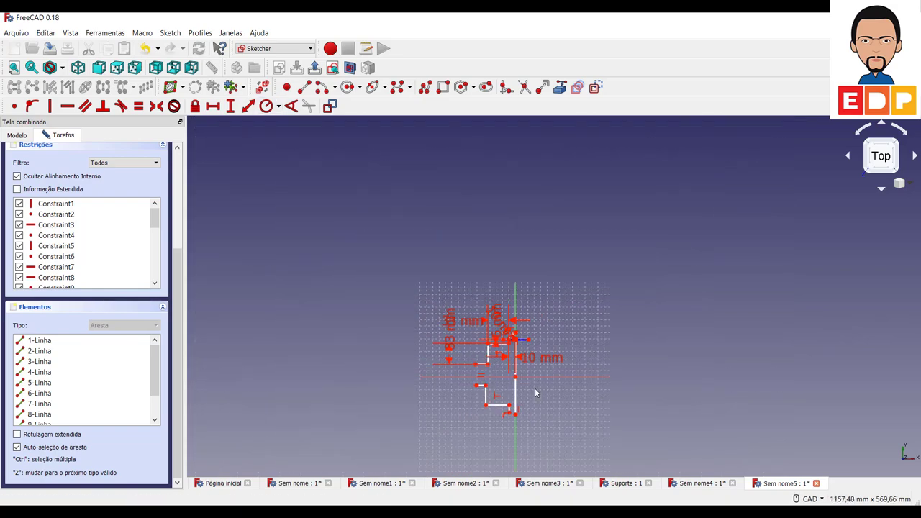
scroll(545, 394, up, 4)
scroll(525, 360, down, 1)
middle_drag(511, 336, 485, 282)
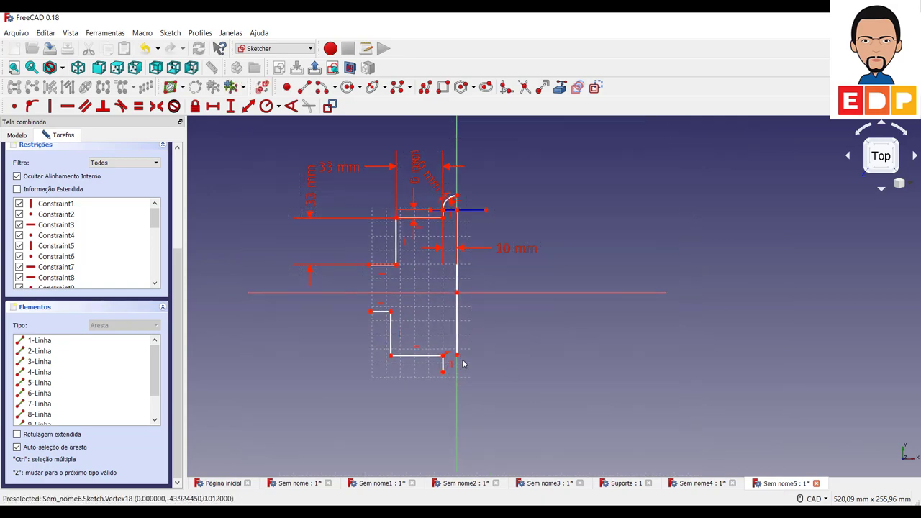
drag(459, 360, 460, 375)
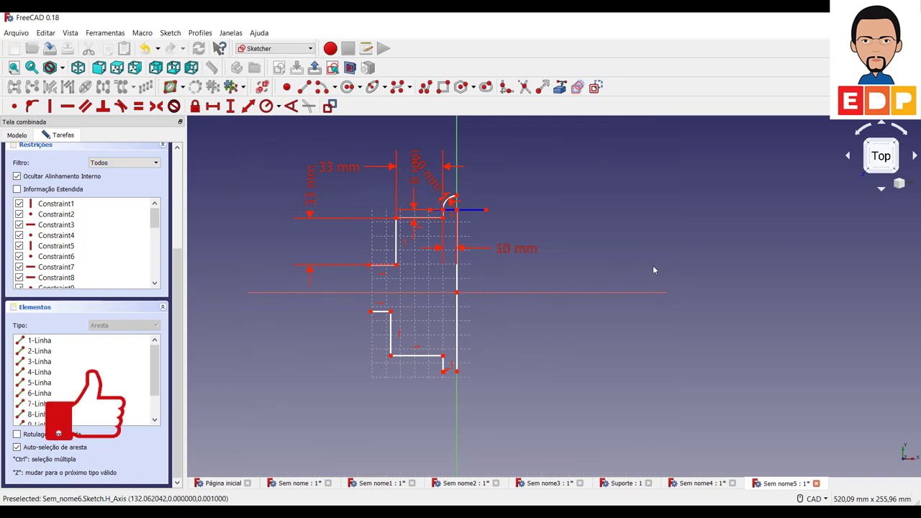
Draw a horizontal line crossing the centre line's bottom end, below the lower profile
click(305, 87)
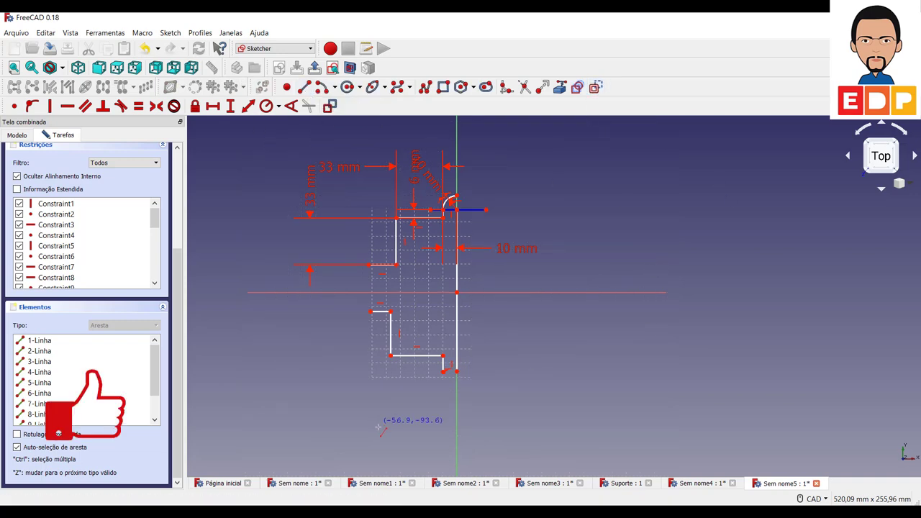
click(428, 379)
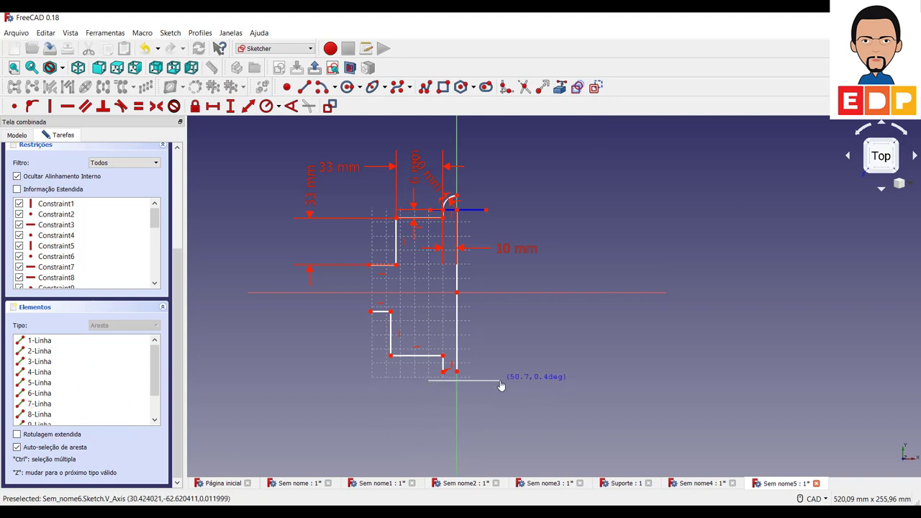
click(501, 386)
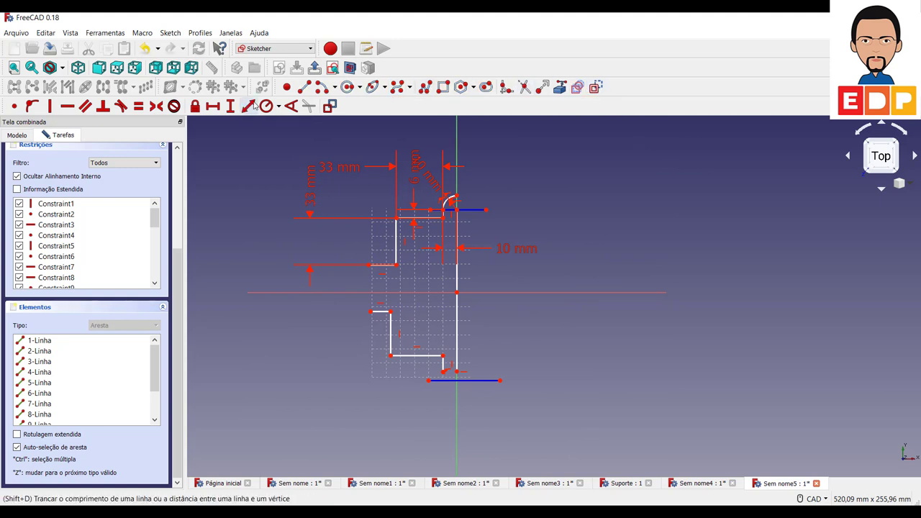
Draw a quarter-circle arc centred at the centre line's end, curving down to the vertical axis
click(322, 88)
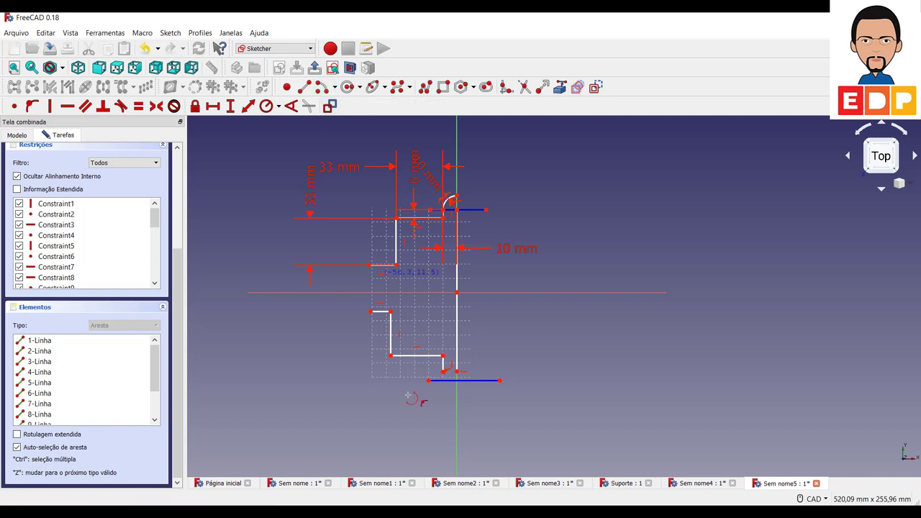
scroll(450, 392, up, 4)
scroll(450, 392, up, 2)
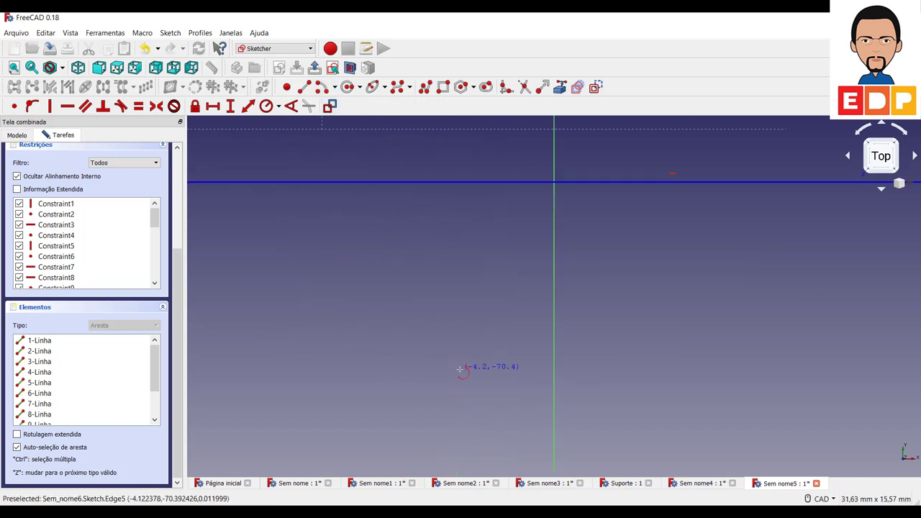
scroll(461, 370, up, 2)
scroll(450, 446, up, 2)
scroll(461, 352, up, 2)
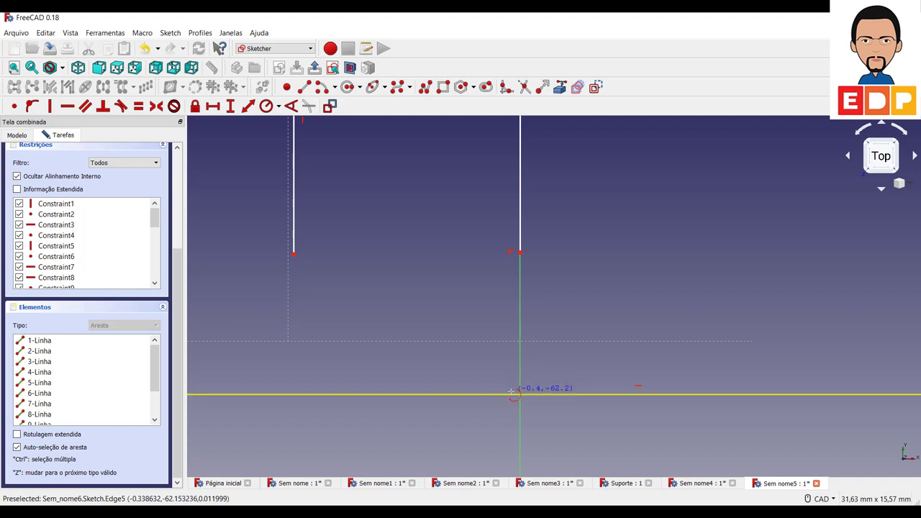
scroll(494, 333, up, 2)
scroll(493, 333, down, 2)
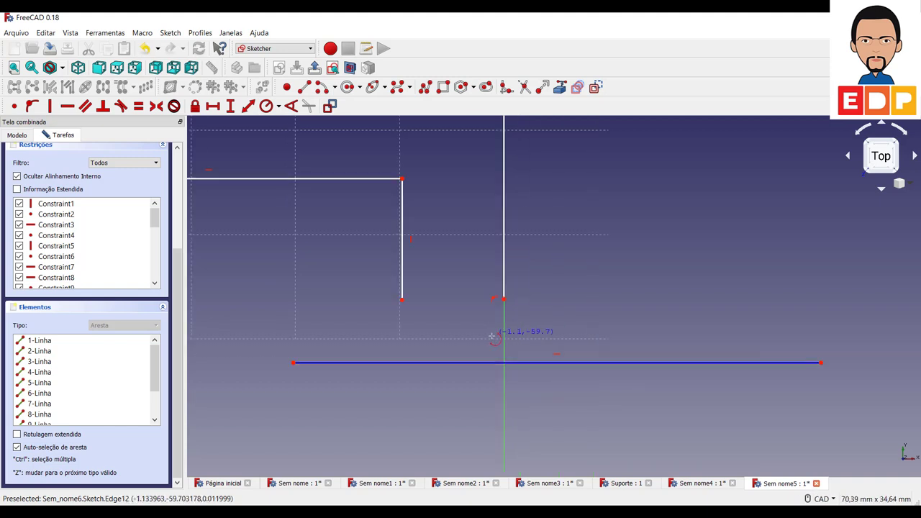
scroll(494, 328, down, 2)
scroll(493, 329, down, 1)
scroll(492, 327, down, 2)
scroll(490, 326, up, 2)
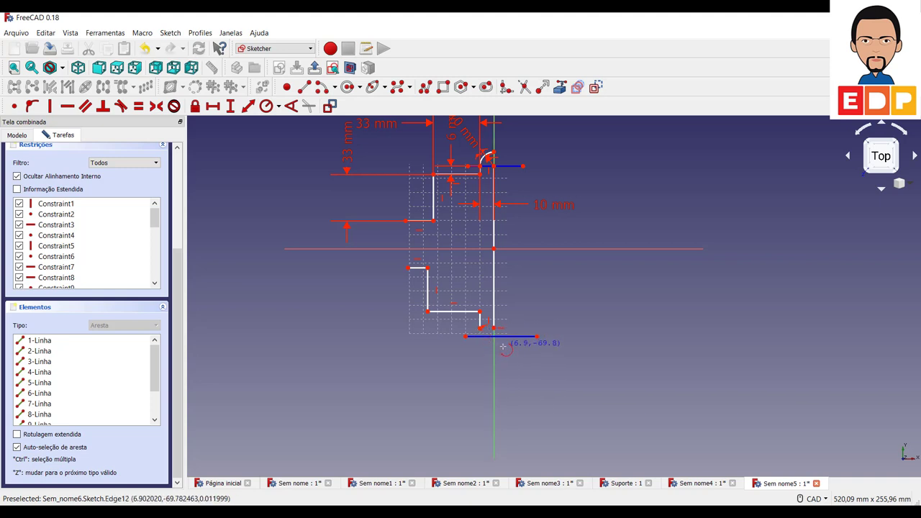
scroll(503, 346, down, 3)
scroll(503, 343, up, 10)
scroll(462, 242, up, 2)
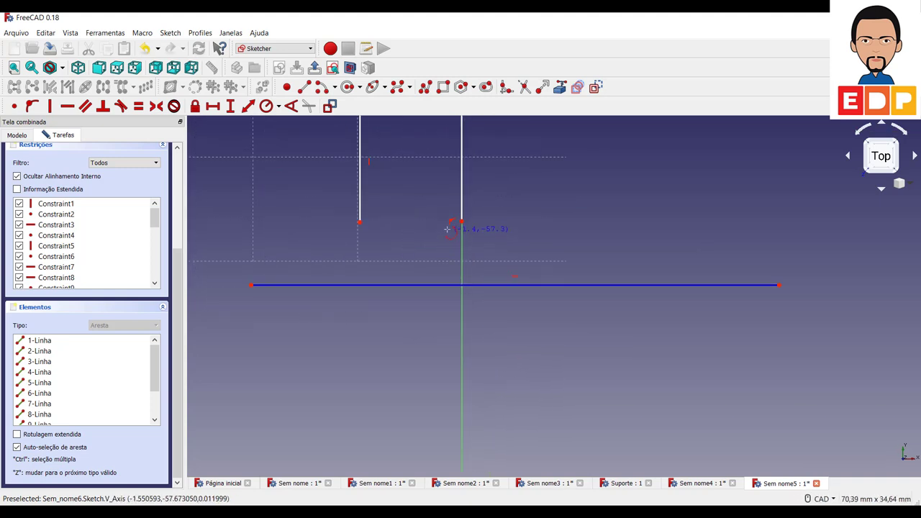
click(447, 227)
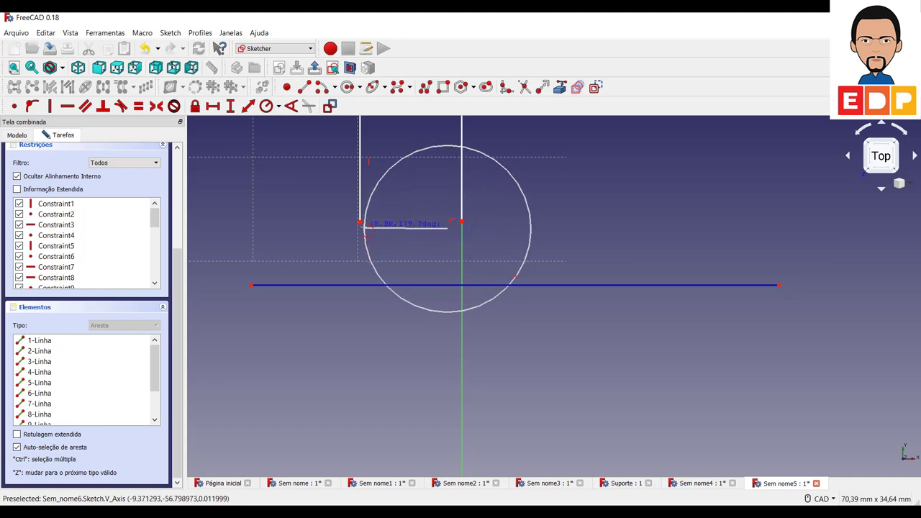
click(365, 227)
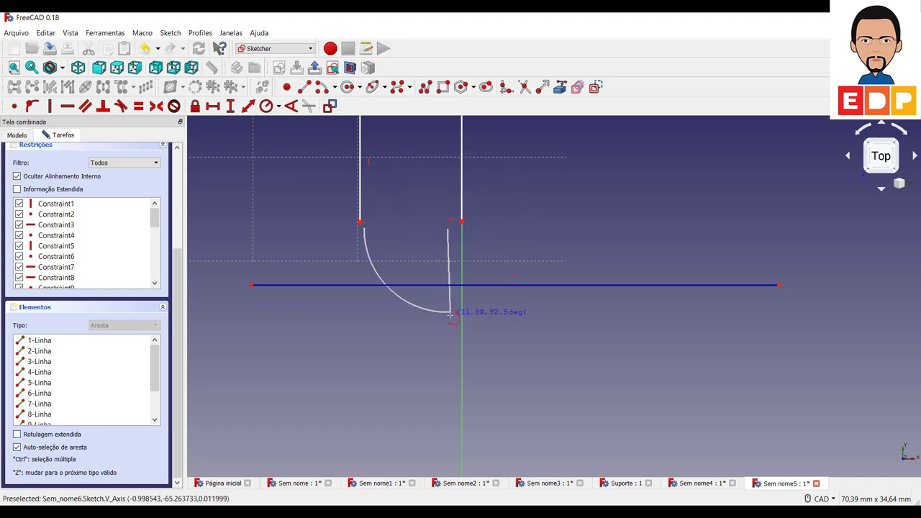
click(447, 312)
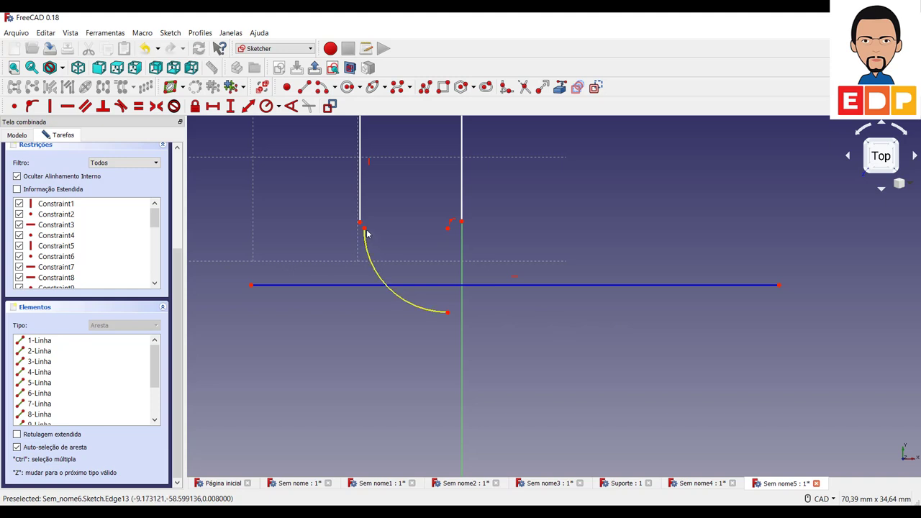
Use point-on-object constraints to pin the arc's ends on the horizontal line and vertical axis
click(349, 285)
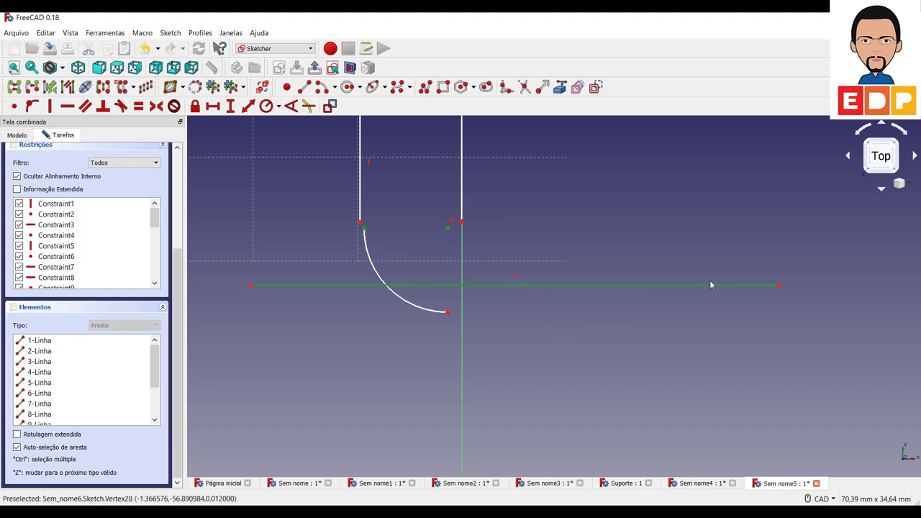
click(32, 106)
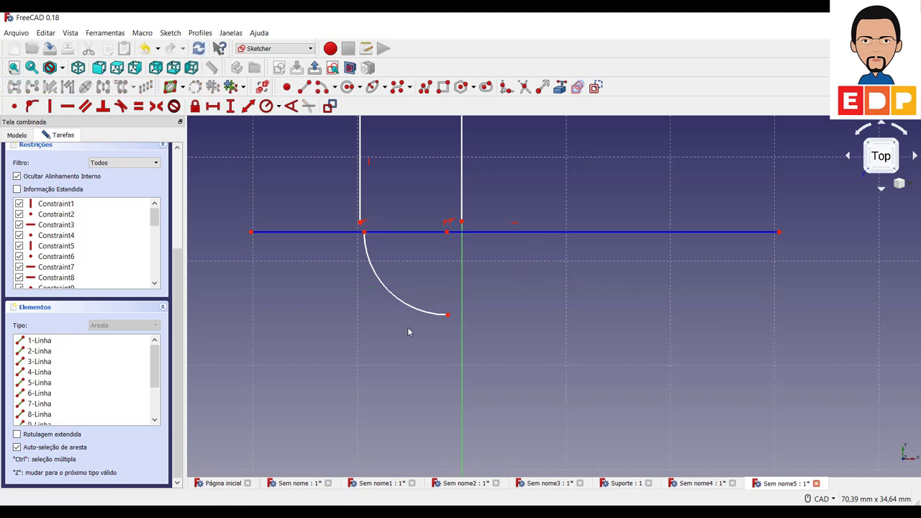
click(447, 315)
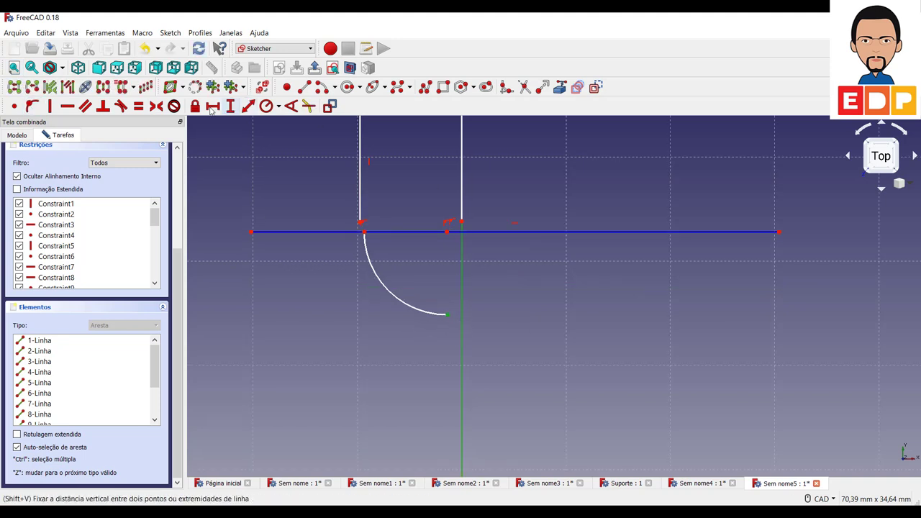
click(32, 106)
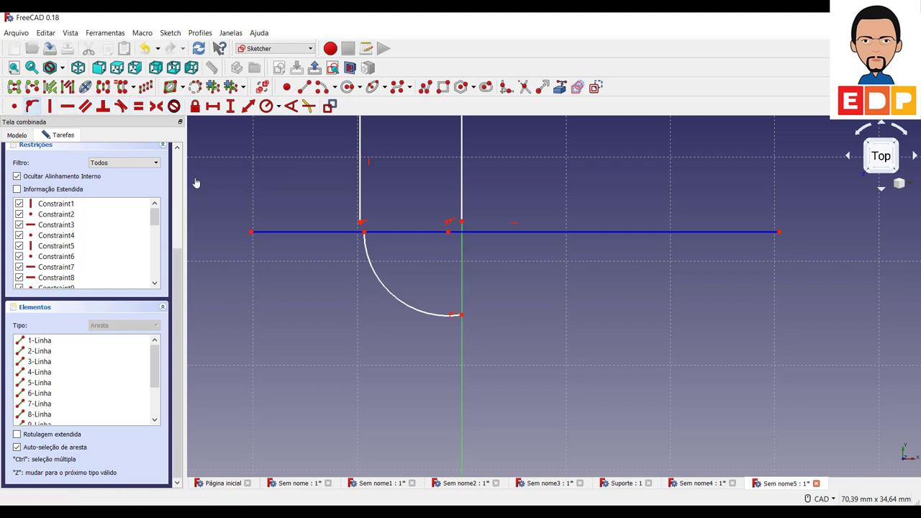
click(462, 223)
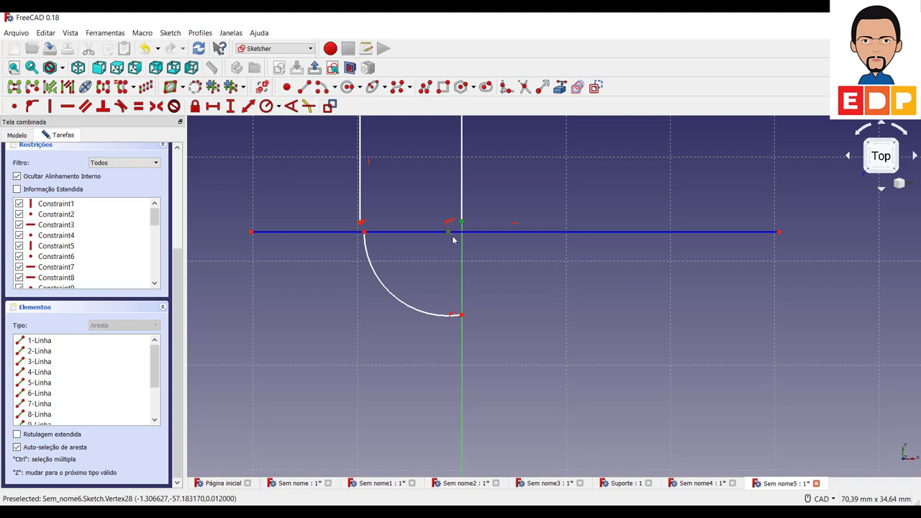
click(495, 234)
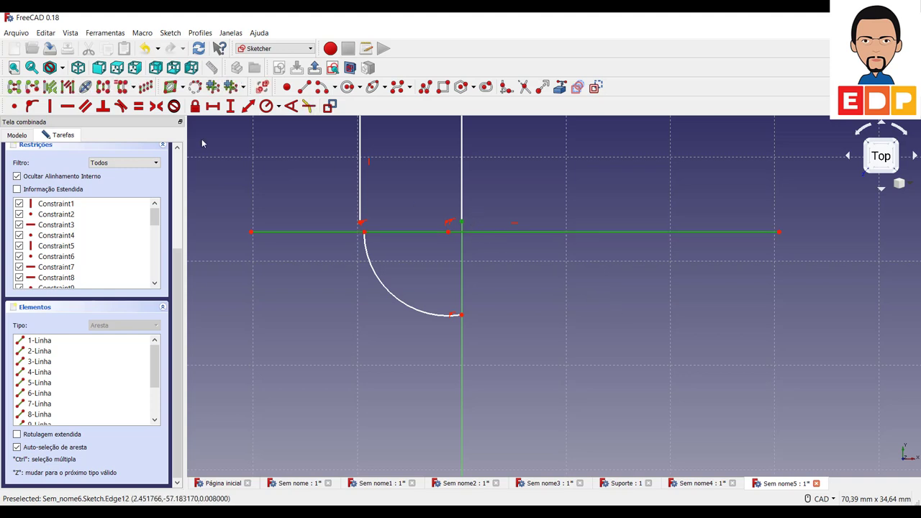
click(31, 105)
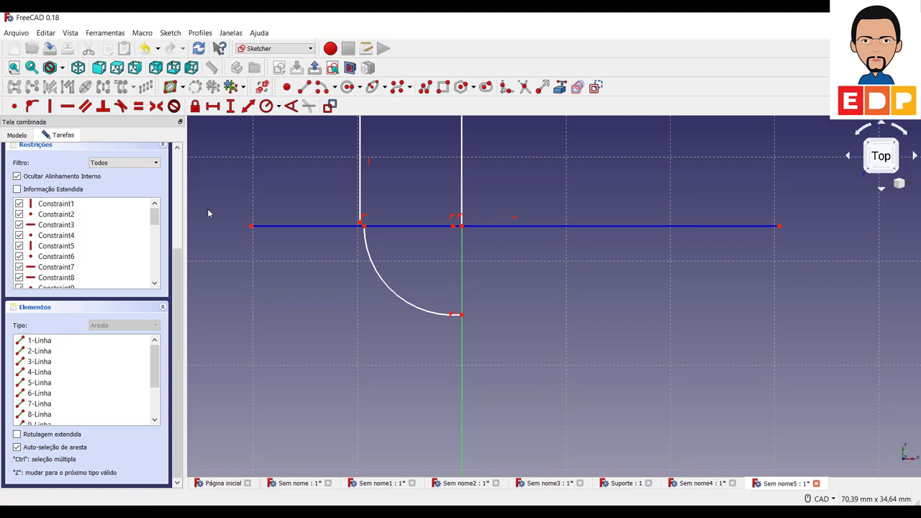
click(334, 228)
click(32, 106)
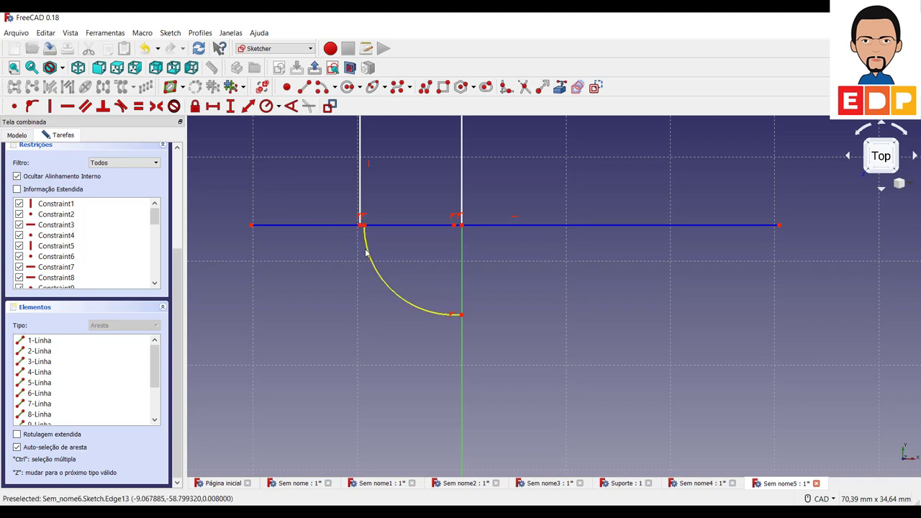
Drag the arc to a smaller radius and reframe the sketch view
drag(367, 256, 360, 279)
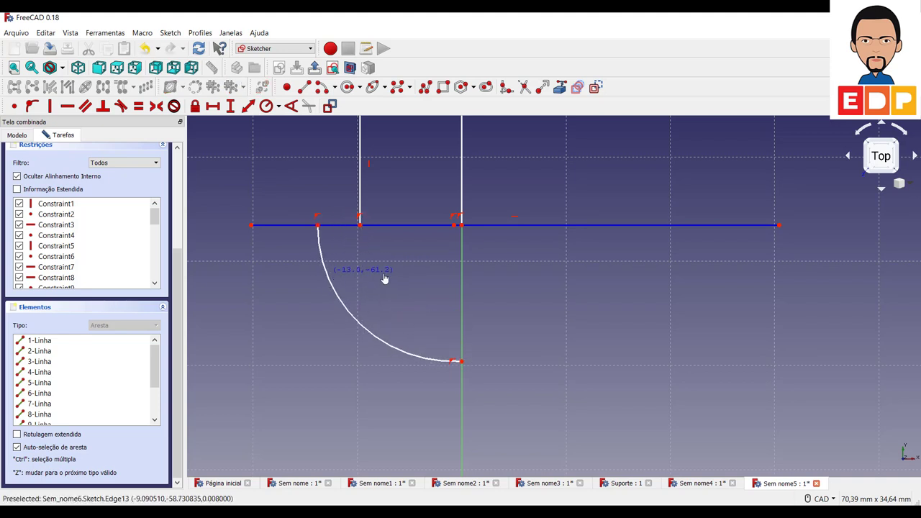
drag(361, 279, 374, 283)
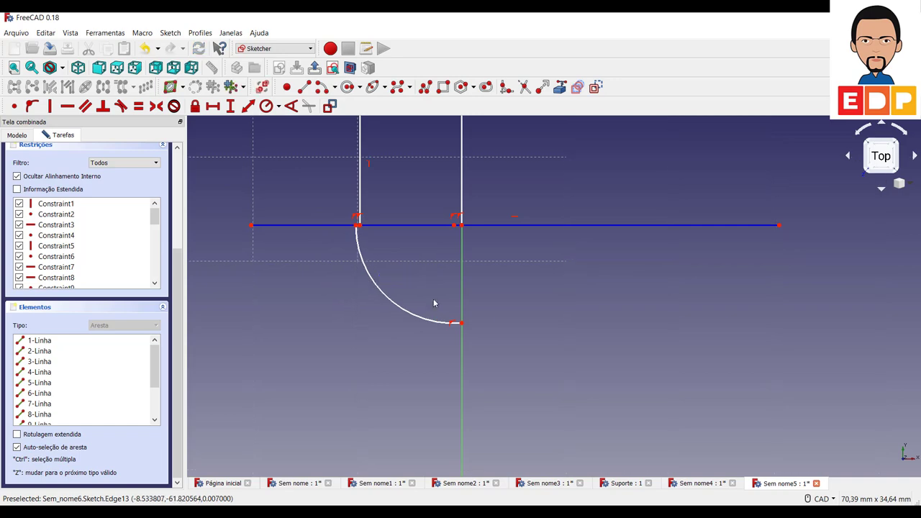
click(410, 312)
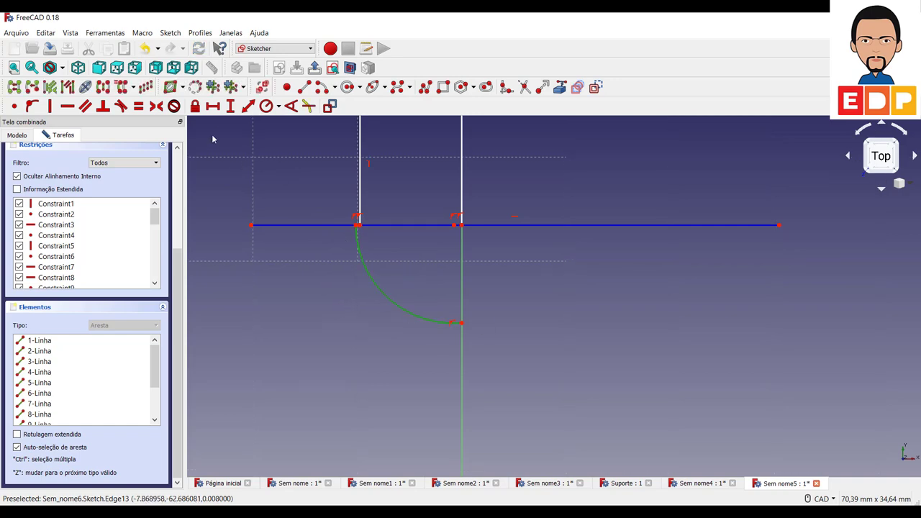
scroll(480, 322, up, 2)
scroll(504, 327, down, 2)
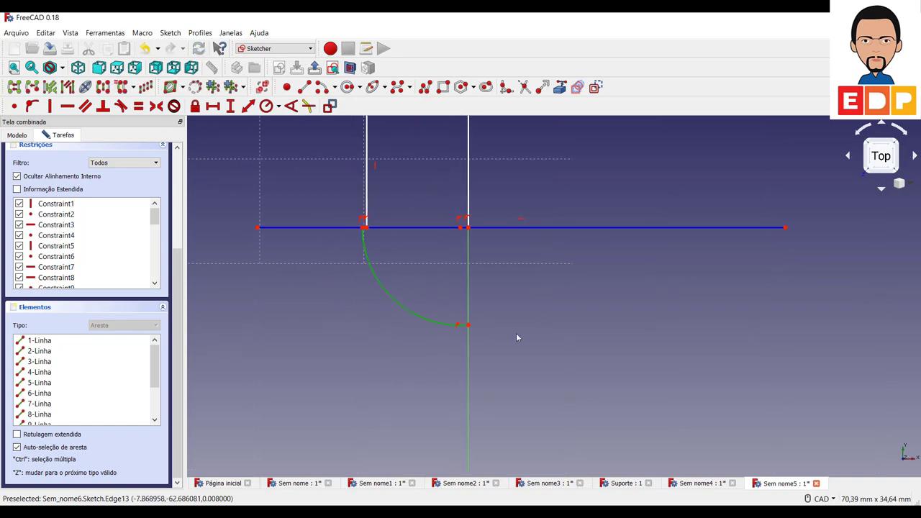
scroll(532, 335, down, 3)
middle_drag(611, 350, 574, 364)
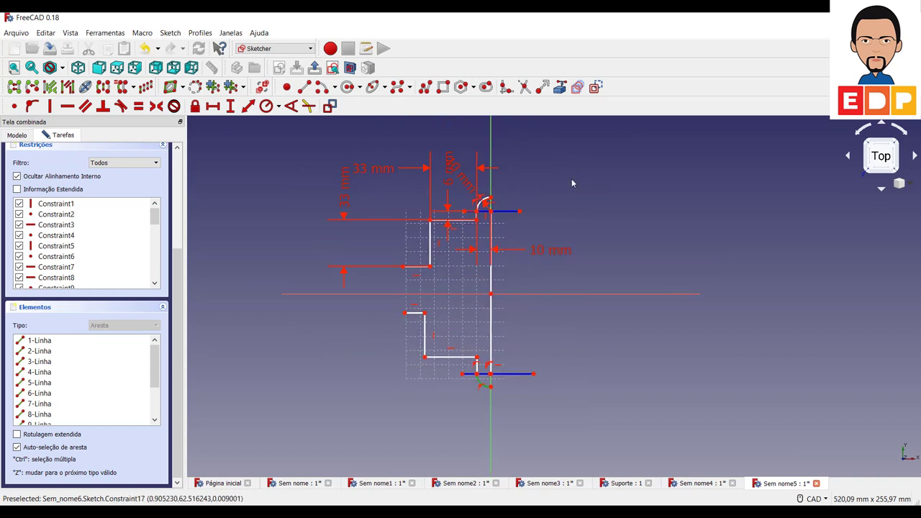
Make the top and bottom tab arcs equal with an Equal constraint
click(486, 202)
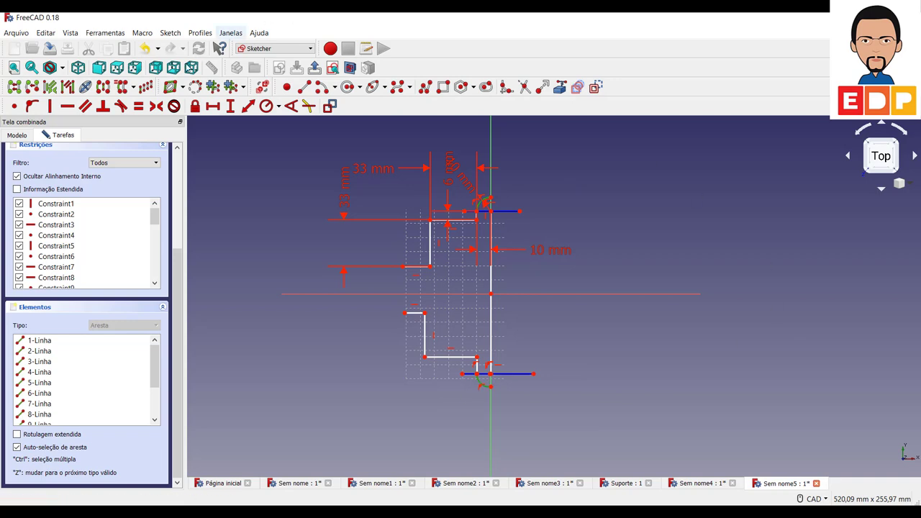
click(138, 105)
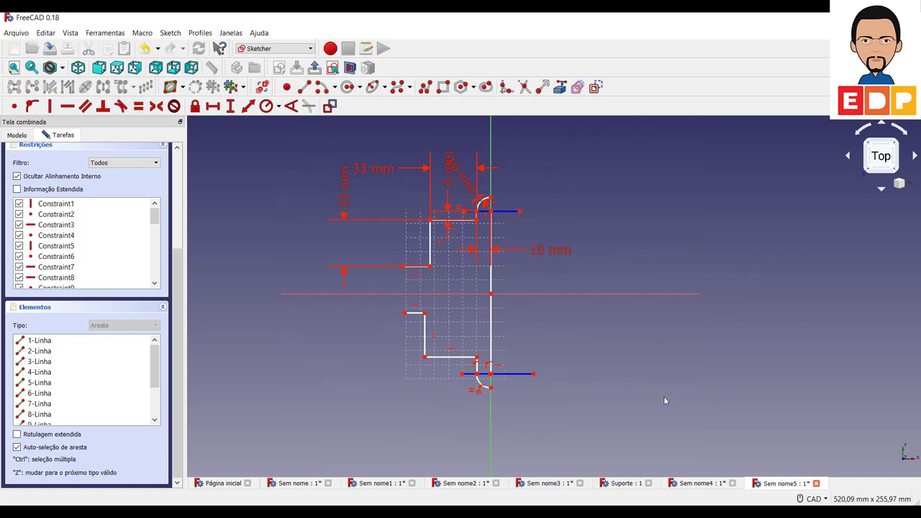
scroll(502, 385, up, 5)
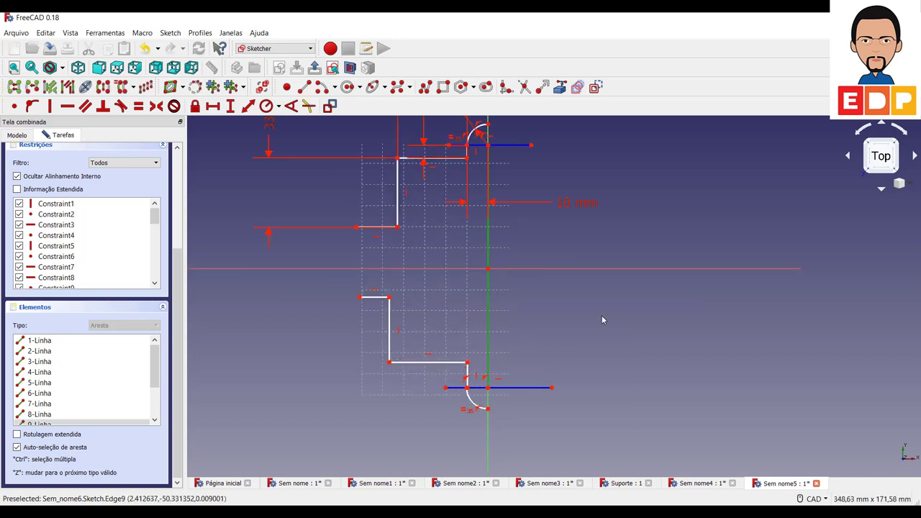
Give the central vertical line a 118 mm vertical distance
click(489, 377)
click(230, 105)
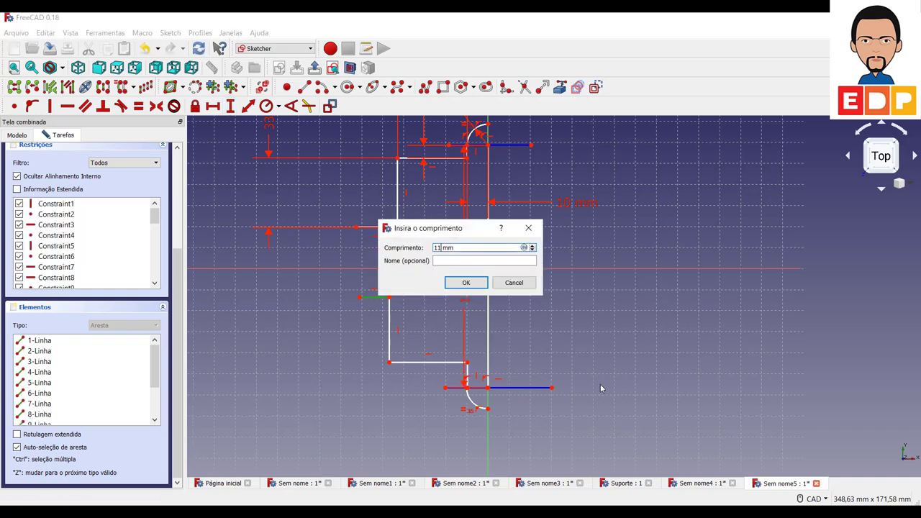
key(Return)
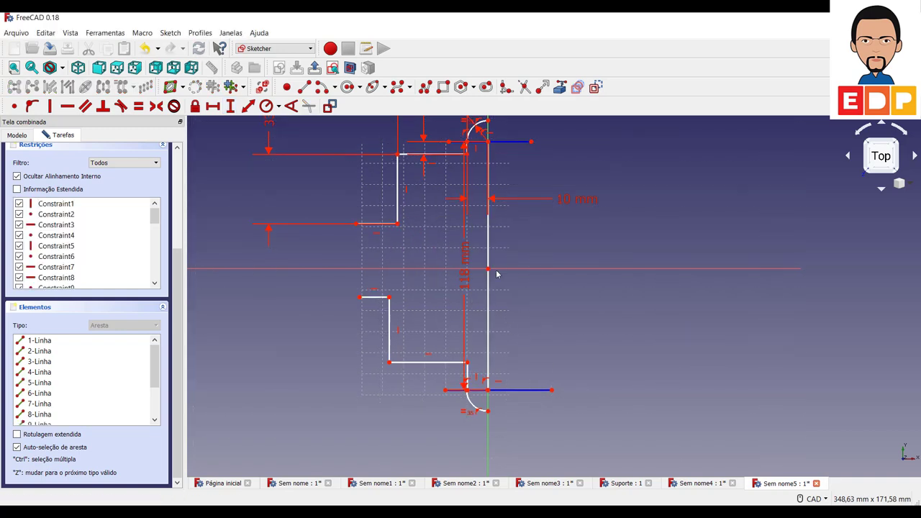
scroll(502, 272, down, 3)
scroll(501, 272, up, 5)
scroll(566, 226, down, 2)
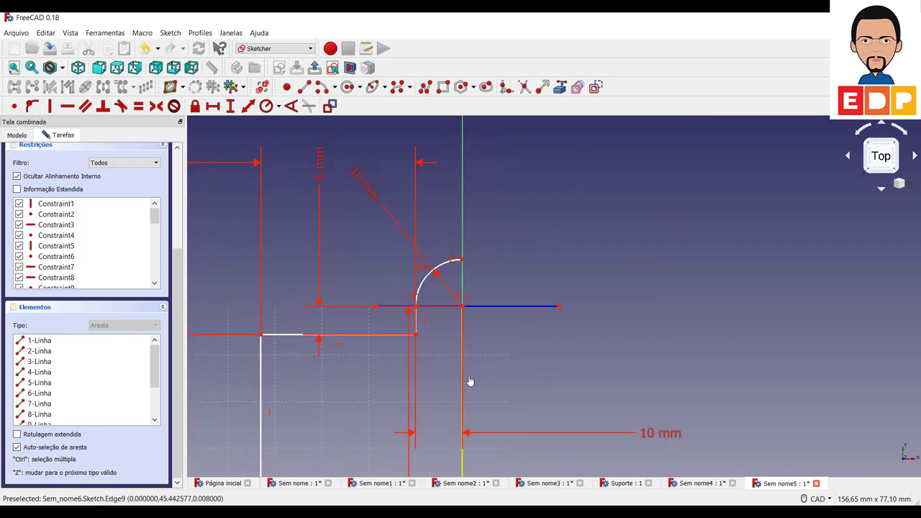
scroll(512, 348, down, 2)
scroll(513, 348, down, 5)
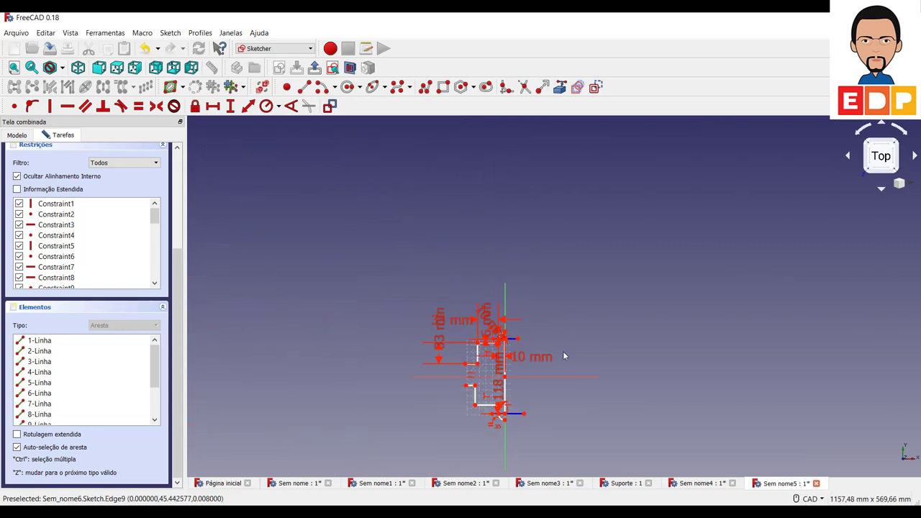
scroll(563, 351, up, 3)
Pan the view and drag the bottom horizontal step edge upward
scroll(492, 373, up, 3)
middle_drag(575, 312, 683, 254)
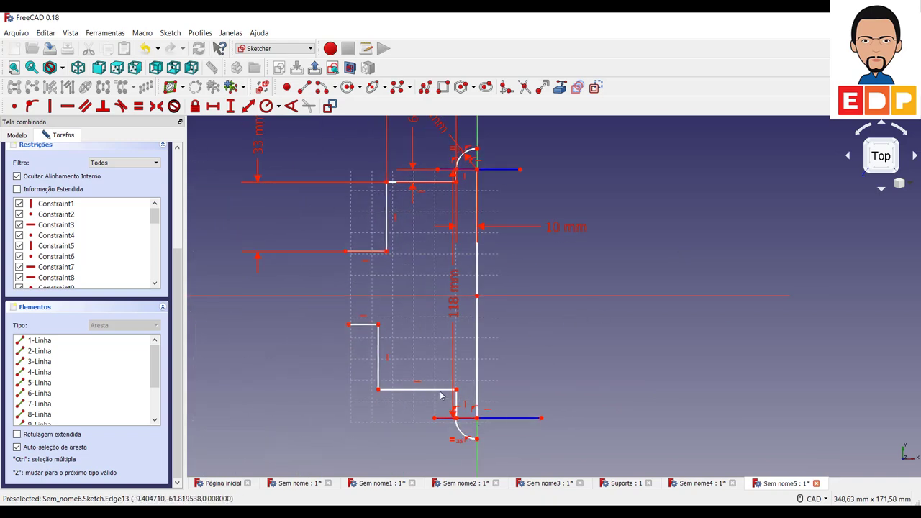
drag(441, 391, 438, 370)
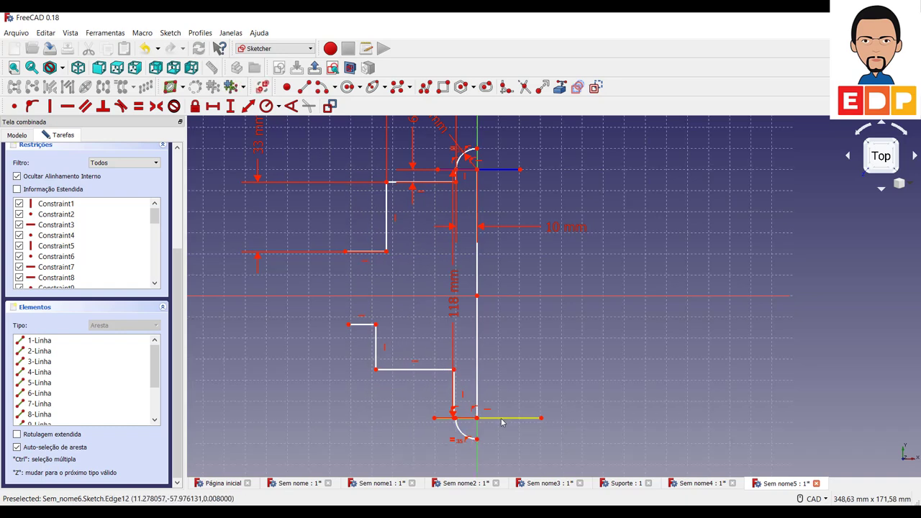
drag(503, 421, 509, 402)
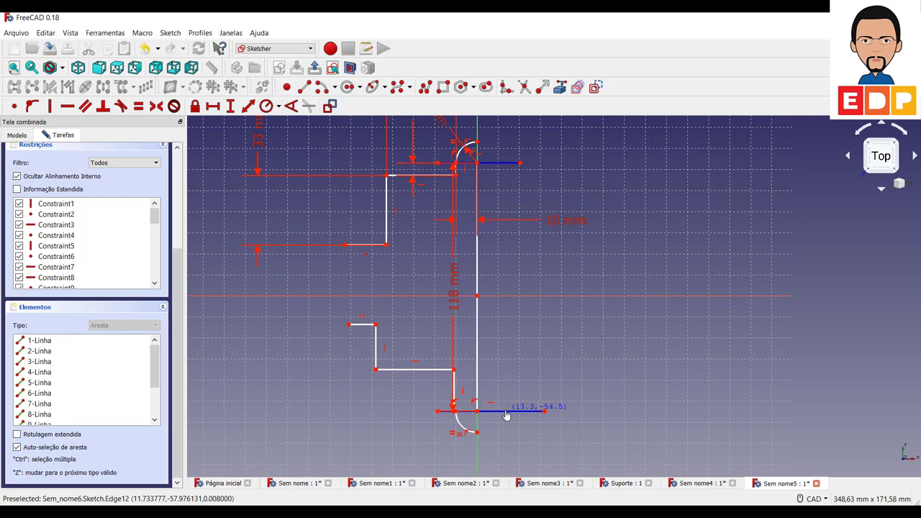
scroll(540, 352, down, 4)
scroll(541, 343, up, 5)
scroll(541, 343, down, 5)
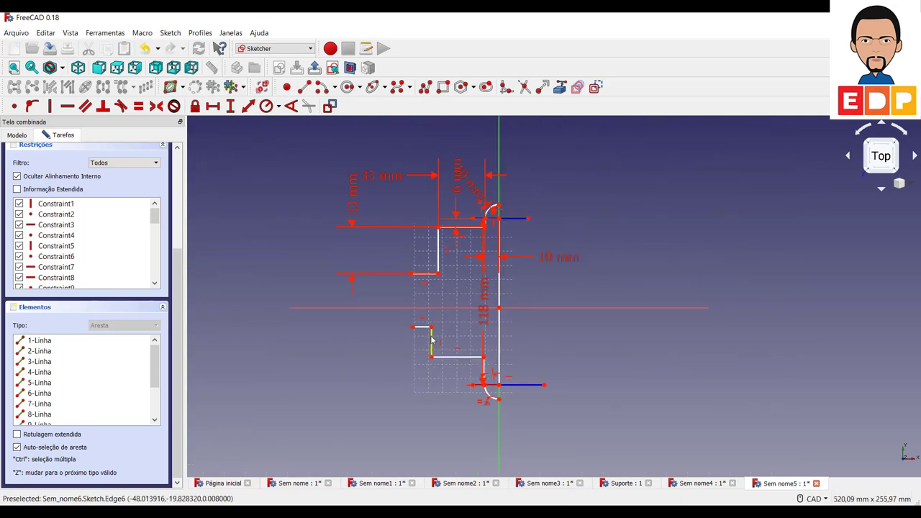
Make the upper and lower step edges equal, both horizontal and vertical, then reshape the lower step
click(455, 358)
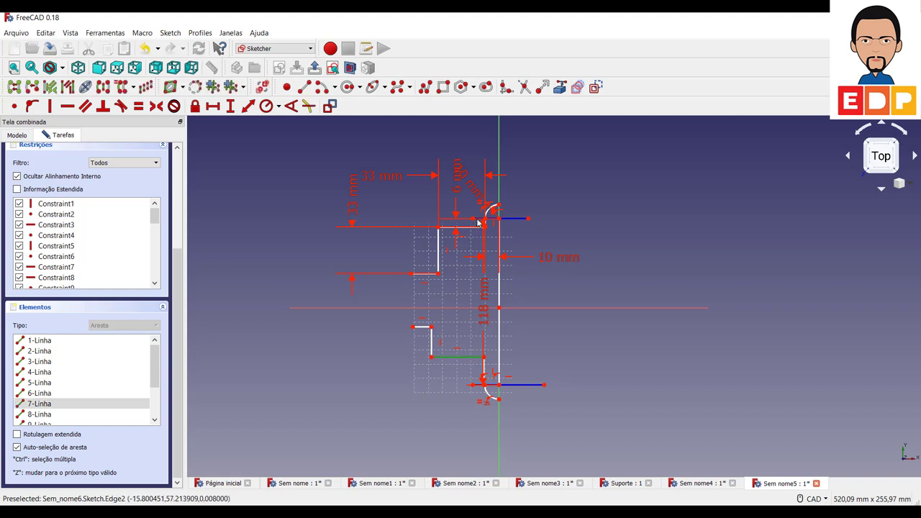
click(730, 234)
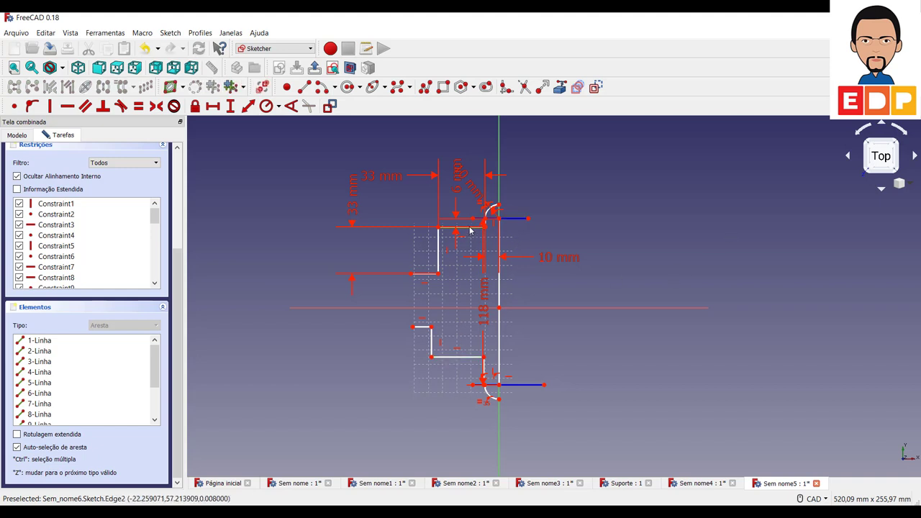
click(451, 361)
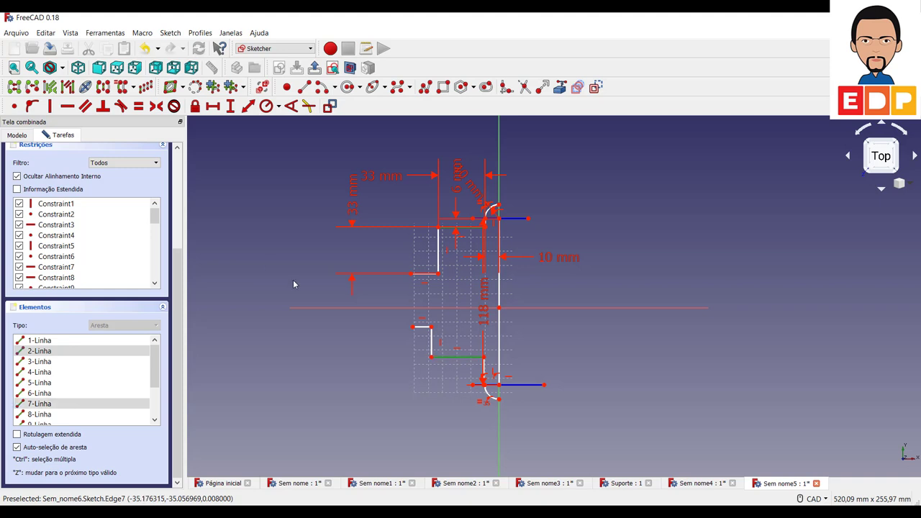
click(138, 105)
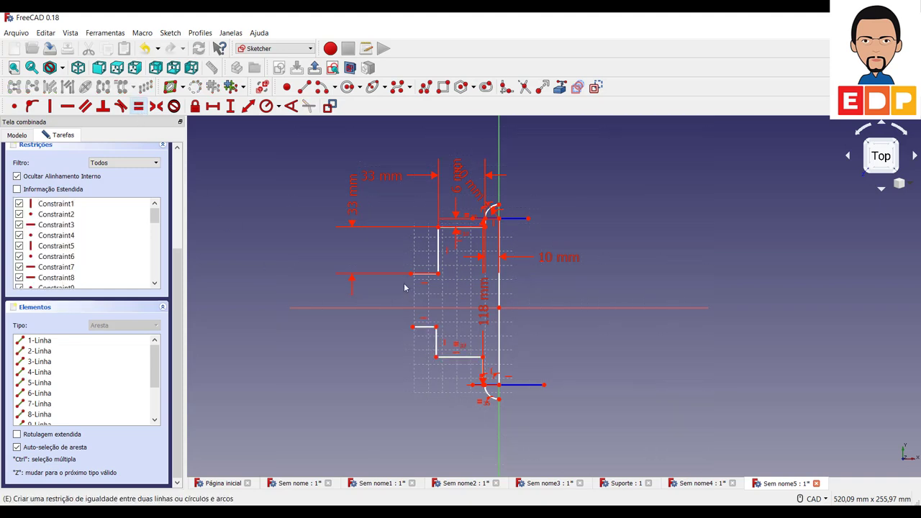
click(438, 253)
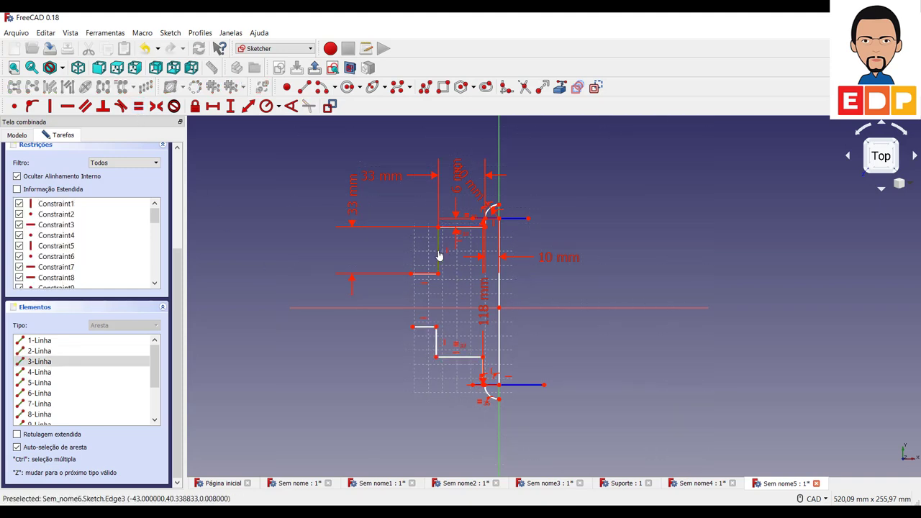
click(437, 349)
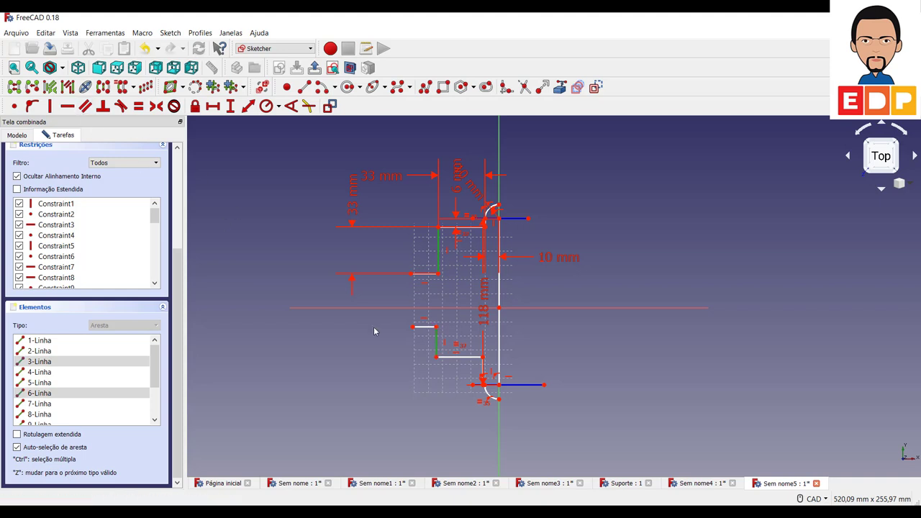
click(138, 106)
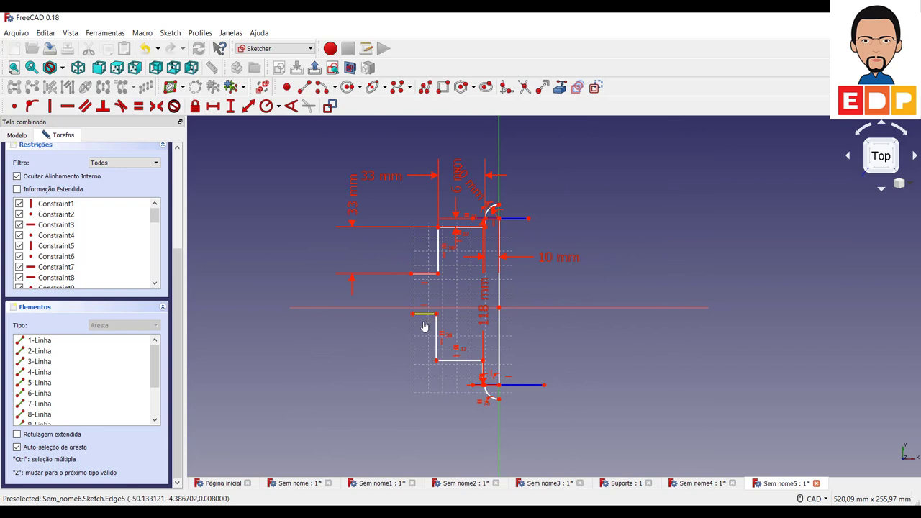
drag(424, 327, 411, 319)
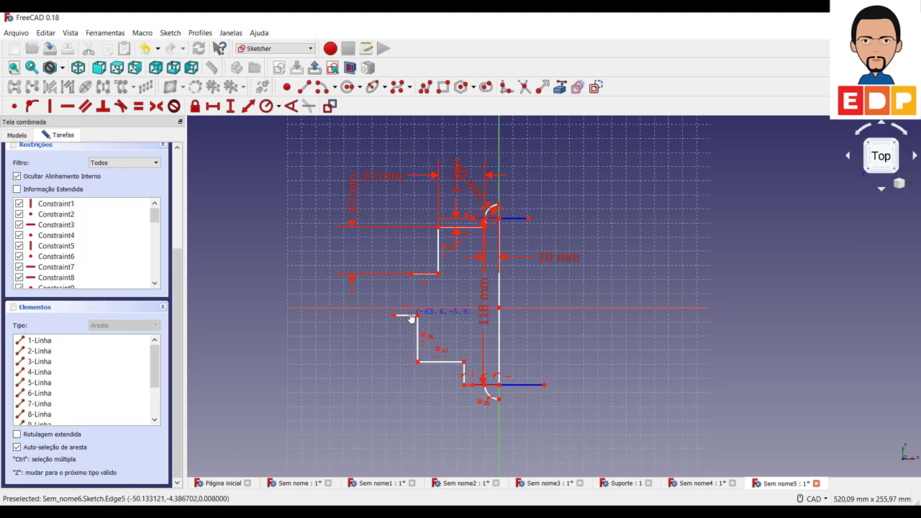
drag(411, 319, 422, 317)
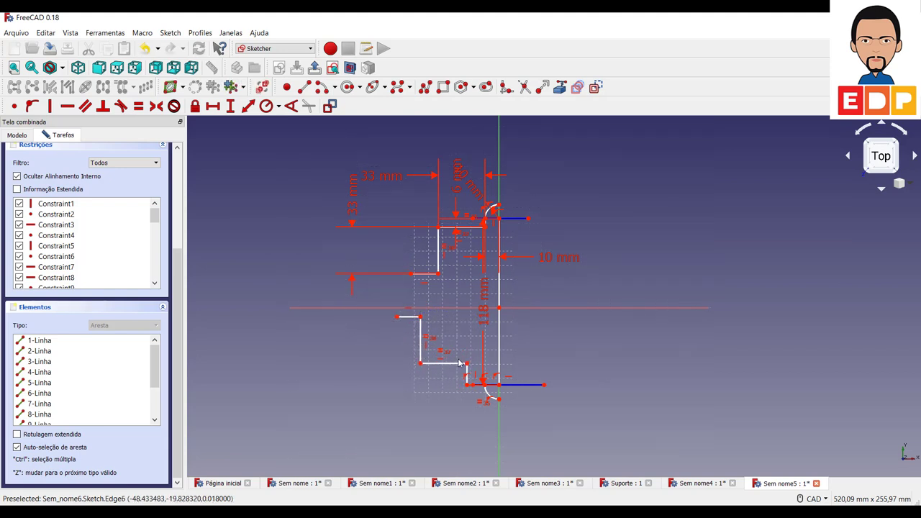
Put the short vertical edge's end point on the horizontal base line with Point on Object
scroll(459, 363, down, 3)
scroll(468, 381, up, 3)
scroll(482, 410, up, 3)
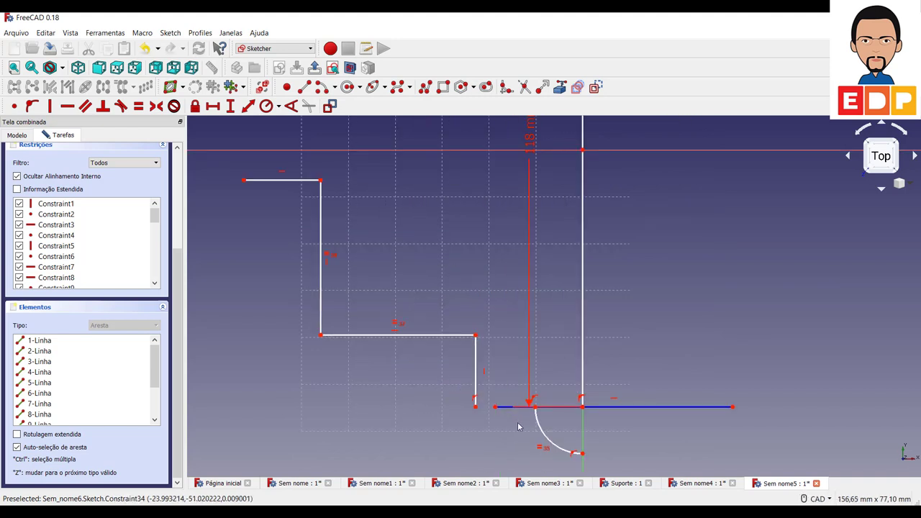
click(477, 409)
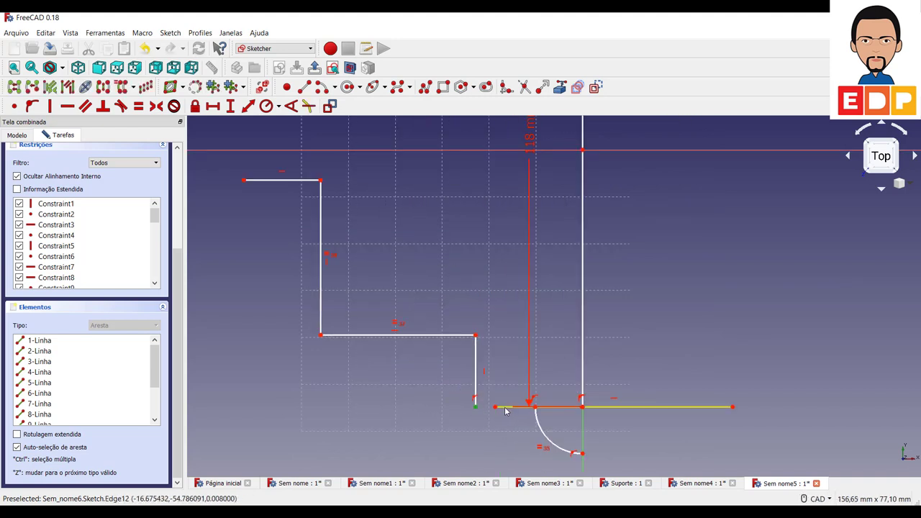
ctrl+click(507, 407)
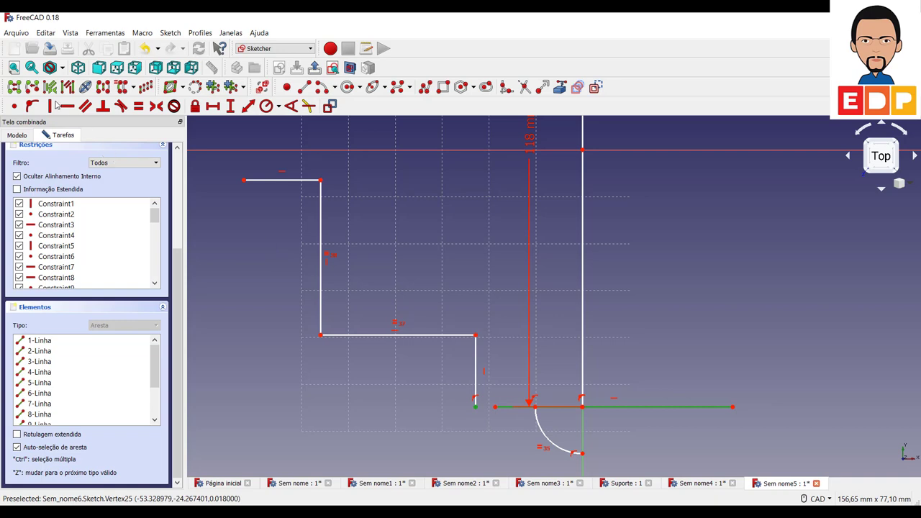
click(31, 106)
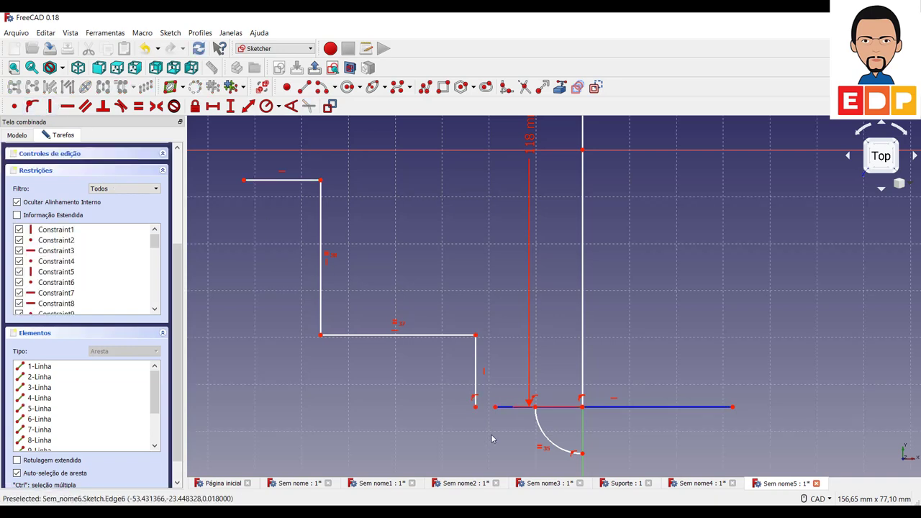
Try a 10 mm horizontal distance on the bottom corner vertex and dismiss the invalid-dimension error
scroll(451, 366, down, 3)
scroll(460, 367, up, 2)
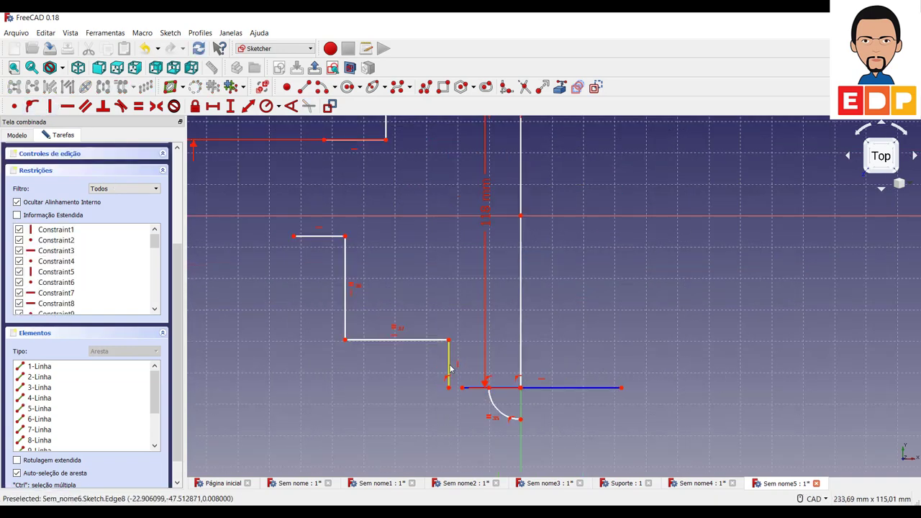
drag(482, 369, 483, 368)
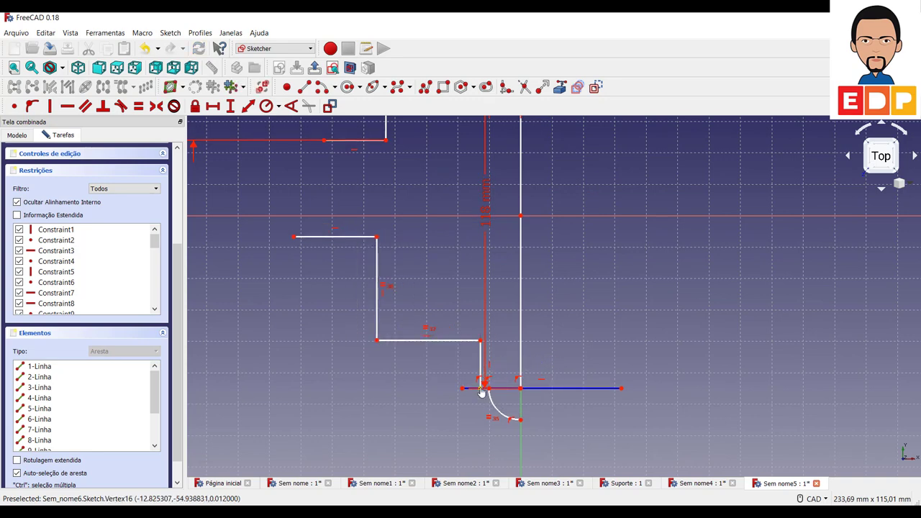
click(481, 390)
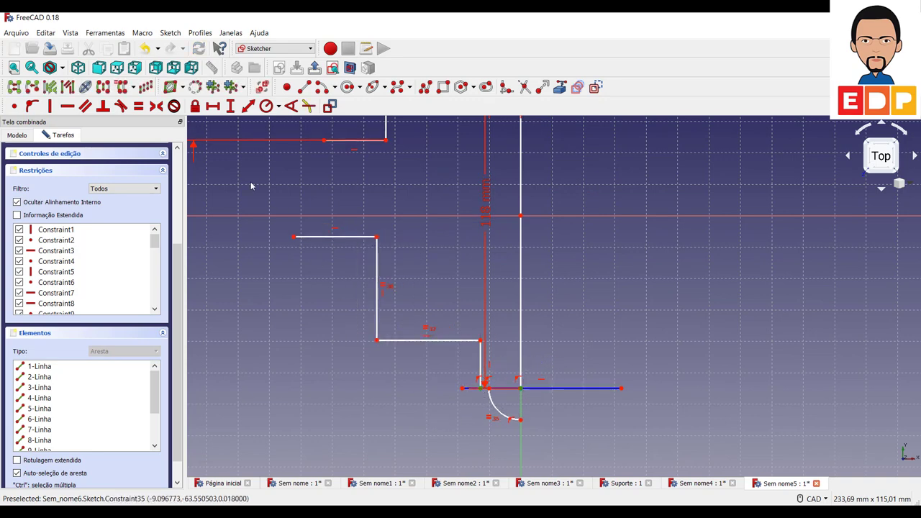
click(213, 105)
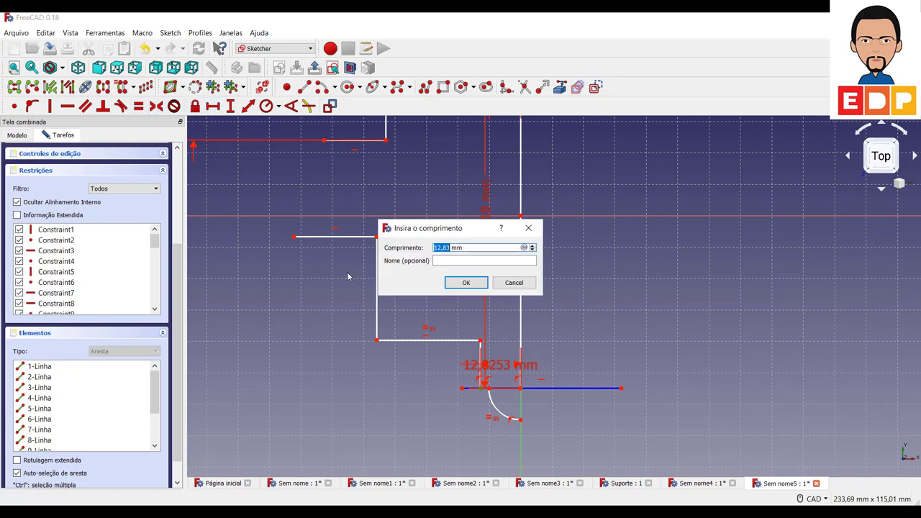
key(Return)
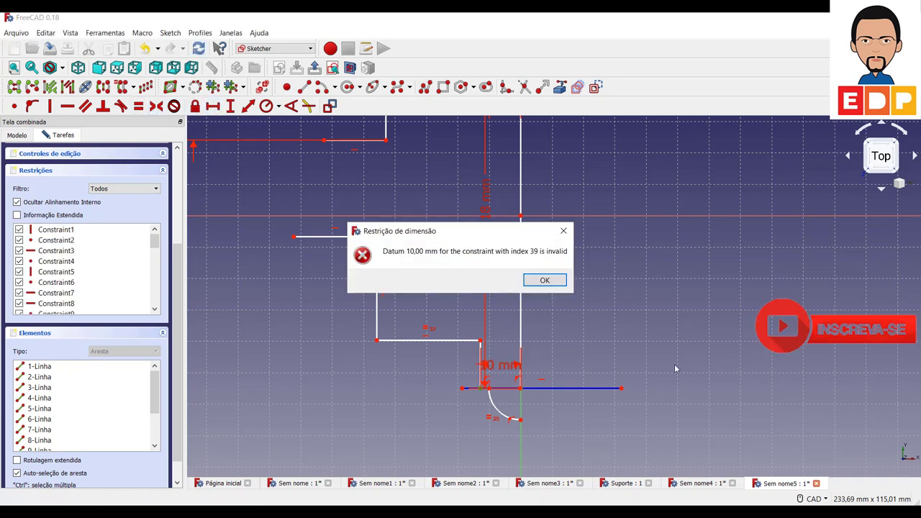
click(544, 282)
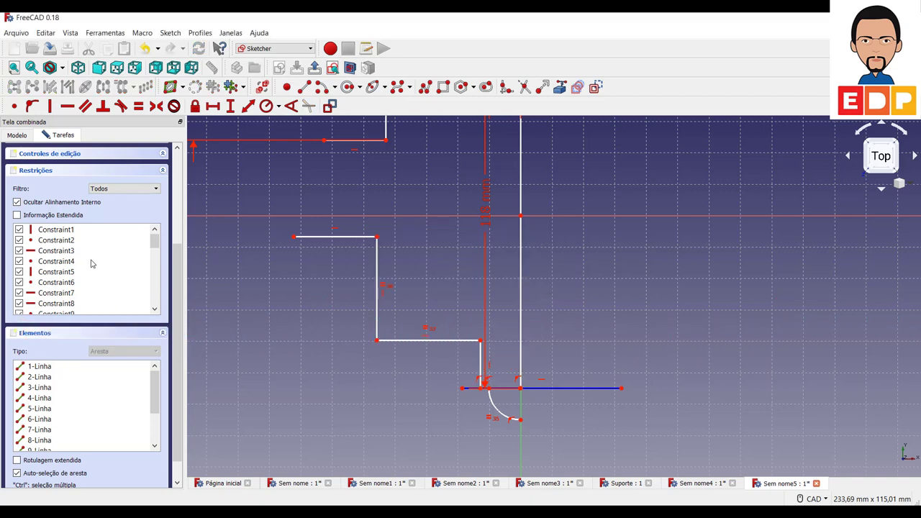
Delete the redundant Constraint39 from the Constraints list, then tug the step geometry to check its freedom
scroll(91, 264, down, 3)
scroll(92, 260, down, 2)
scroll(92, 236, down, 2)
scroll(99, 215, up, 6)
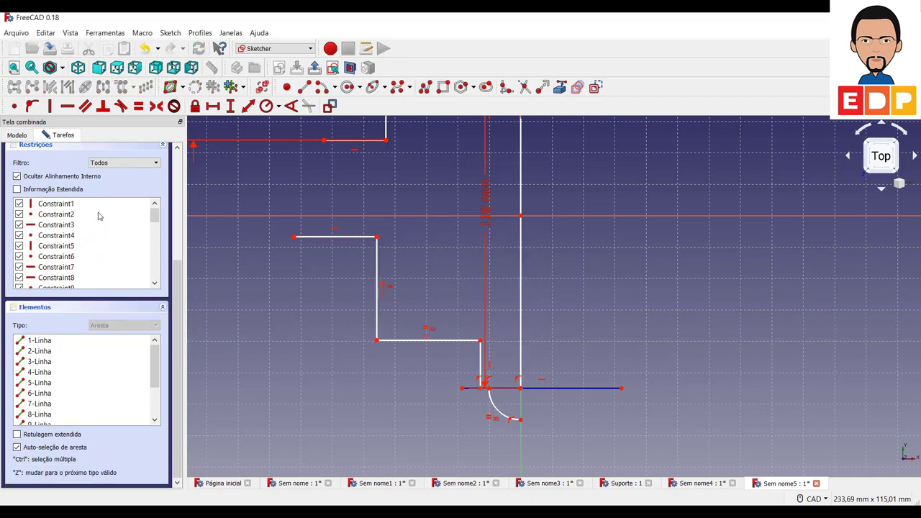
scroll(99, 216, up, 3)
click(151, 204)
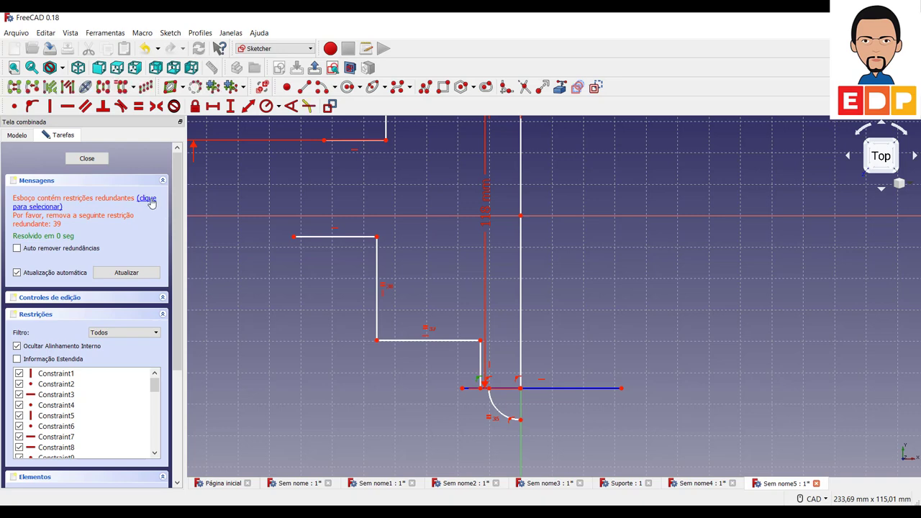
scroll(84, 426, down, 2)
scroll(86, 425, down, 2)
scroll(90, 420, down, 3)
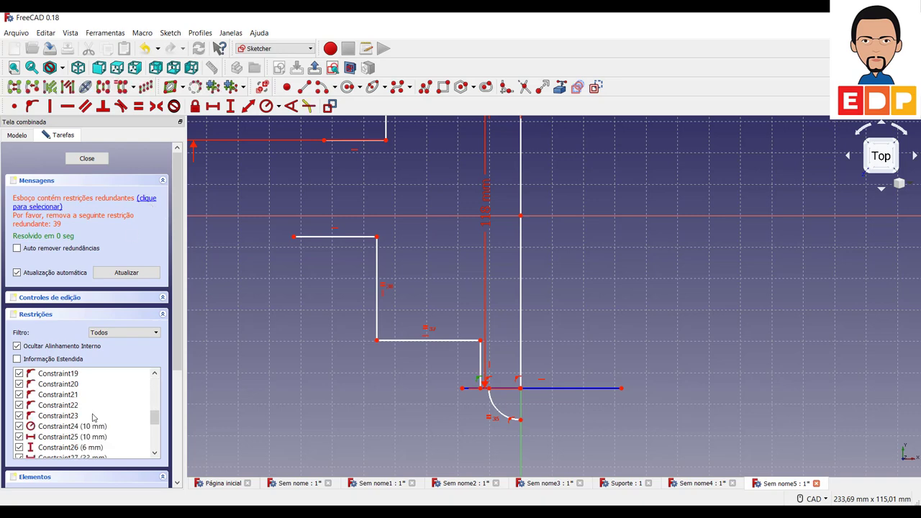
scroll(93, 418, down, 4)
right_click(81, 450)
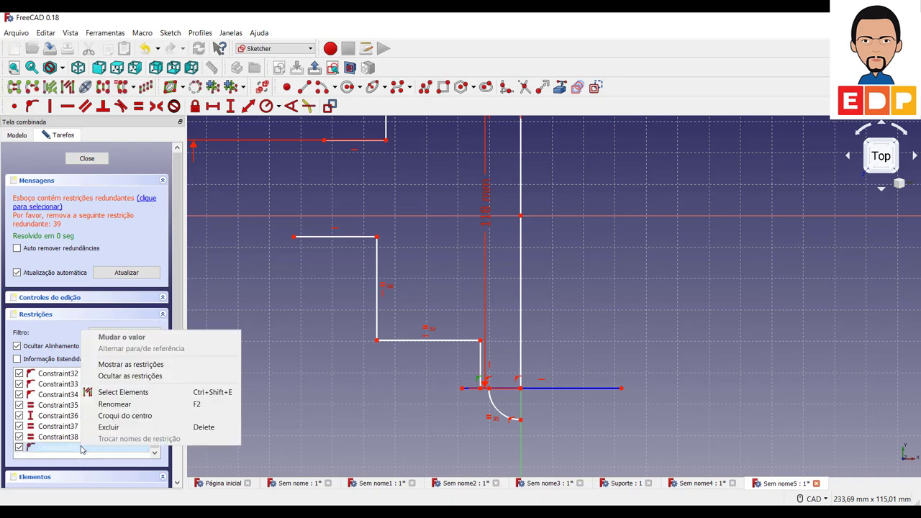
click(154, 430)
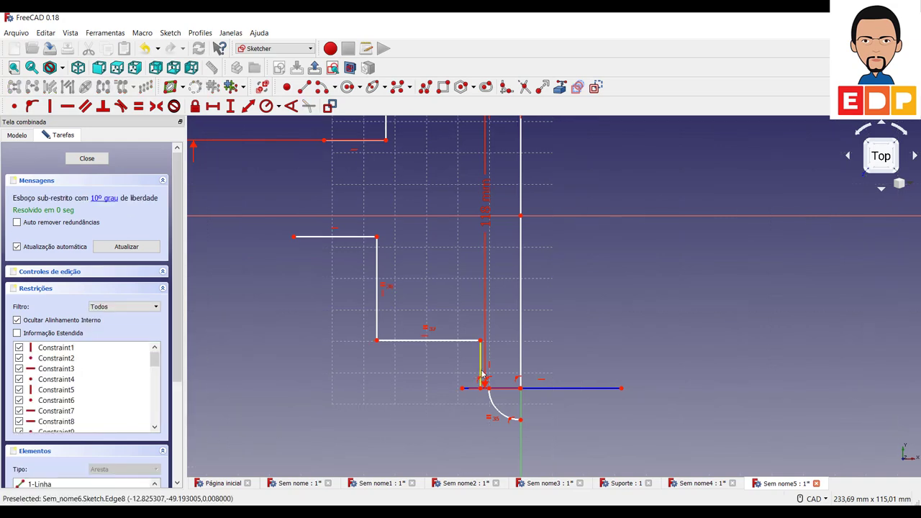
mouse_move(479, 379)
mouse_down()
mouse_move(489, 371)
mouse_move(472, 364)
mouse_up()
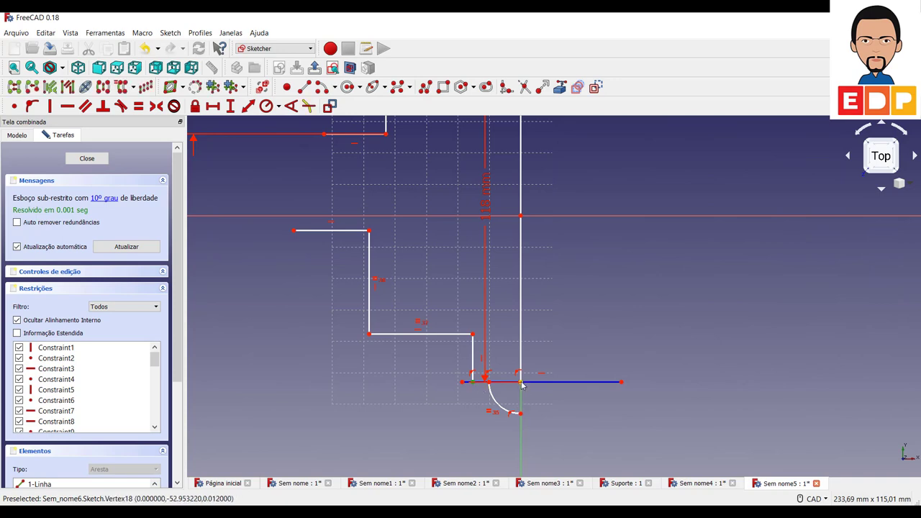
Add a 10 mm horizontal distance on the short bottom line and delete the 118 mm dimension
click(213, 106)
text(10)
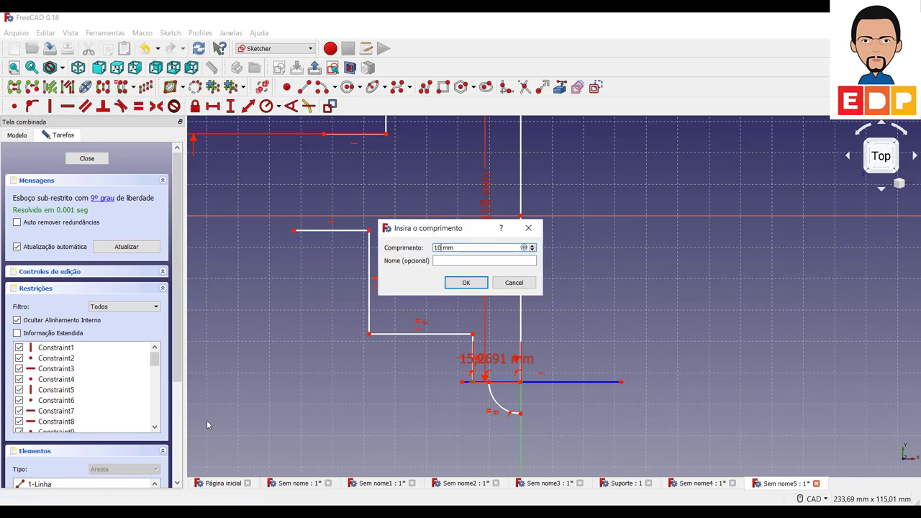
key(Return)
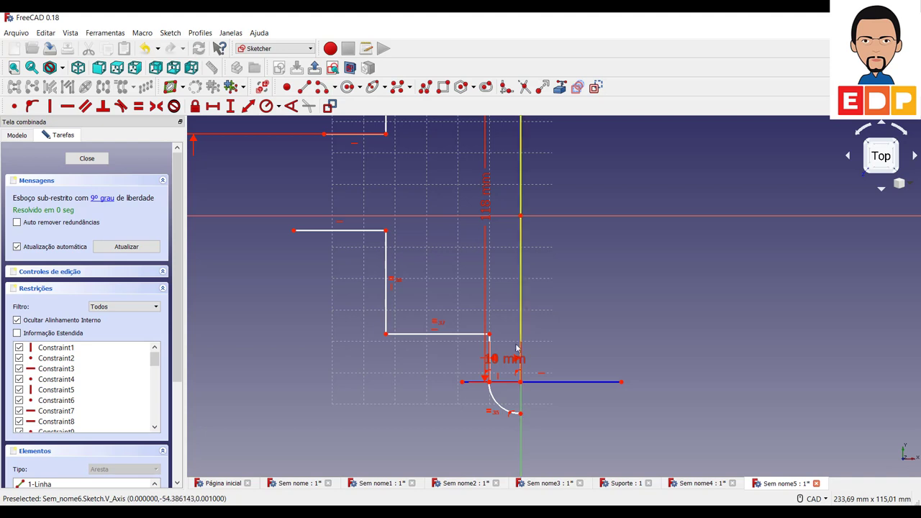
double_click(486, 209)
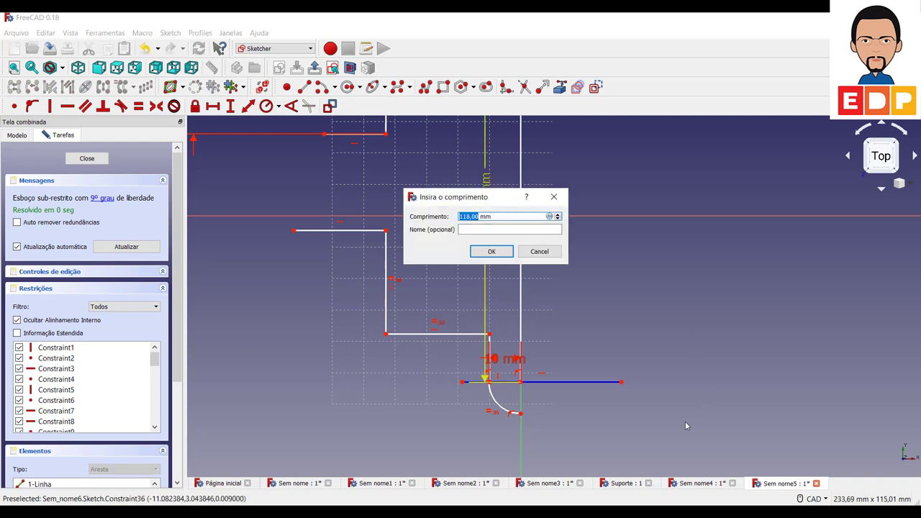
click(542, 253)
click(486, 208)
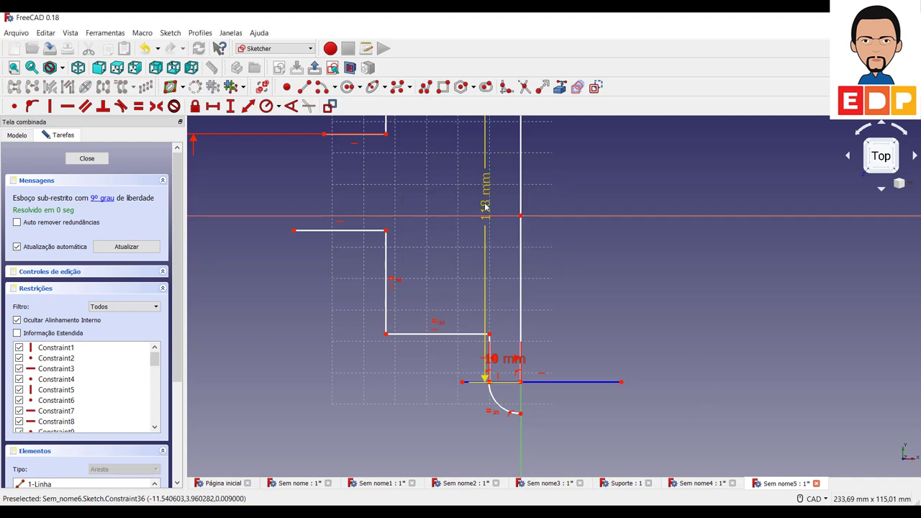
key(Delete)
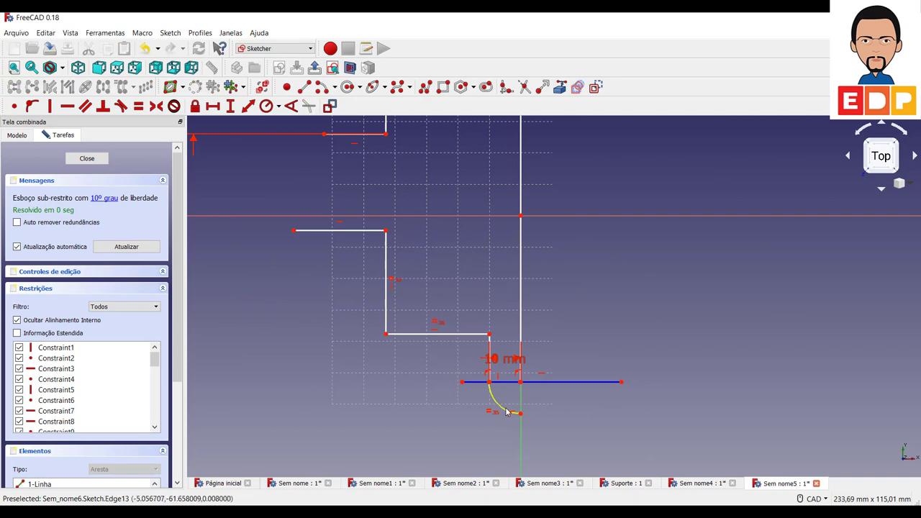
Apply a 10 mm horizontal distance between the lower step vertices, then undo it
drag(503, 409, 487, 407)
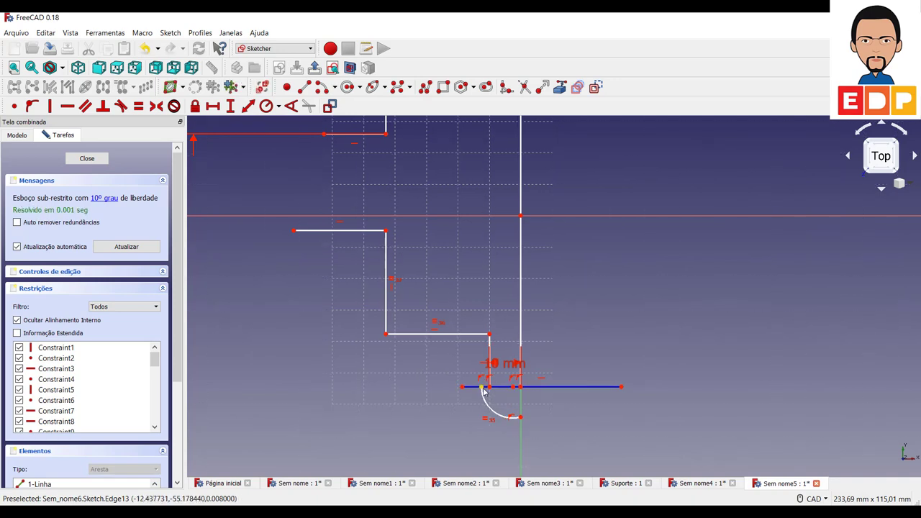
click(482, 389)
click(521, 387)
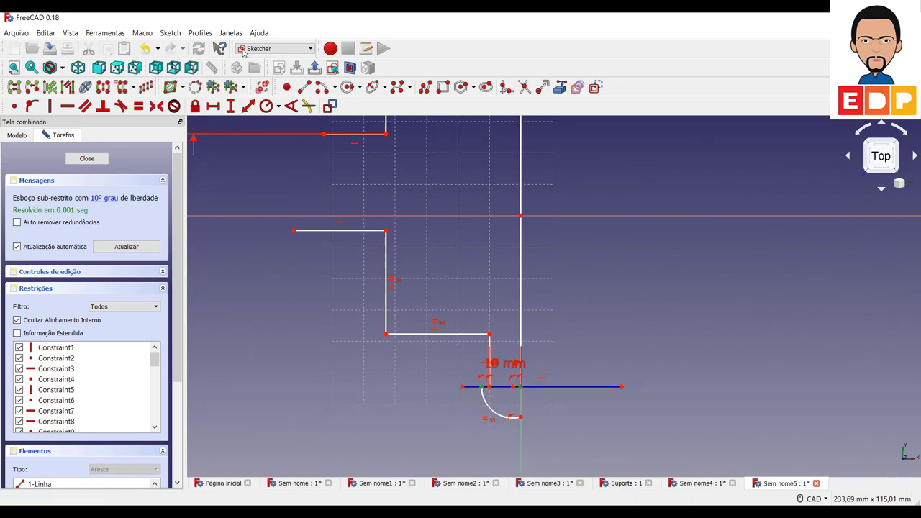
click(213, 105)
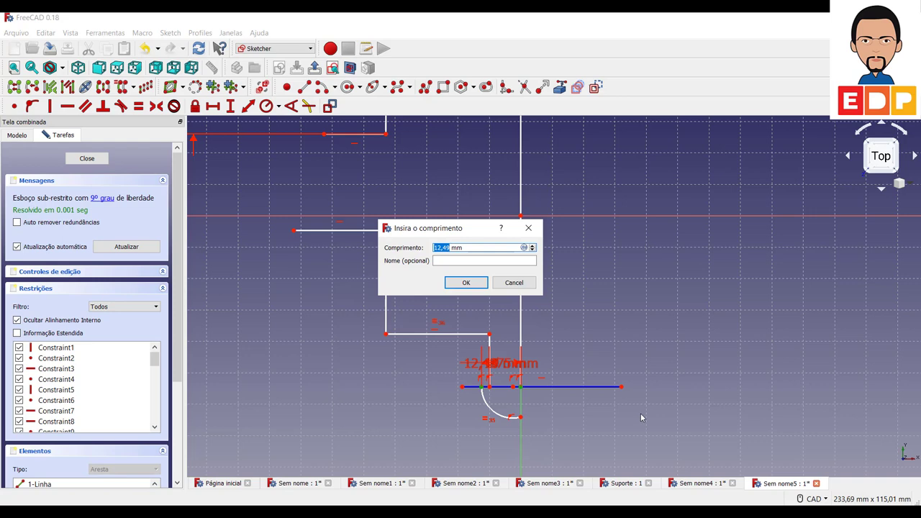
key(Return)
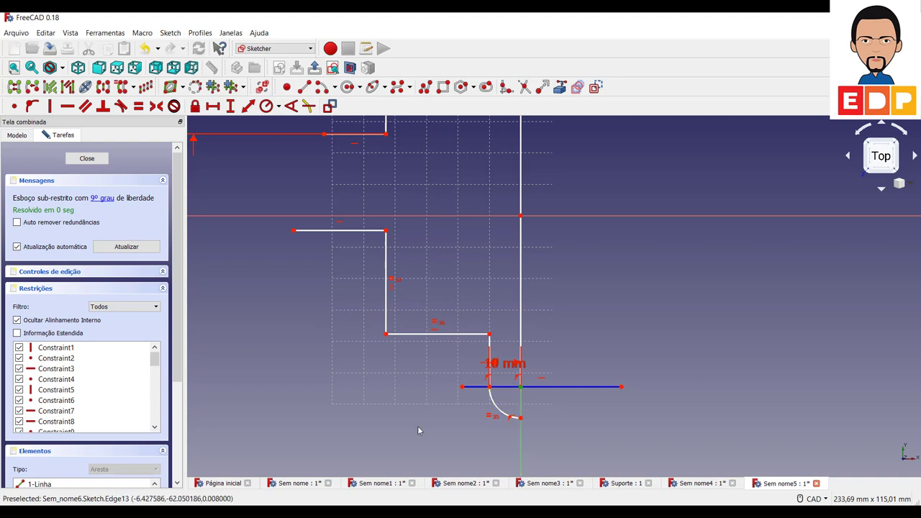
drag(497, 410, 499, 375)
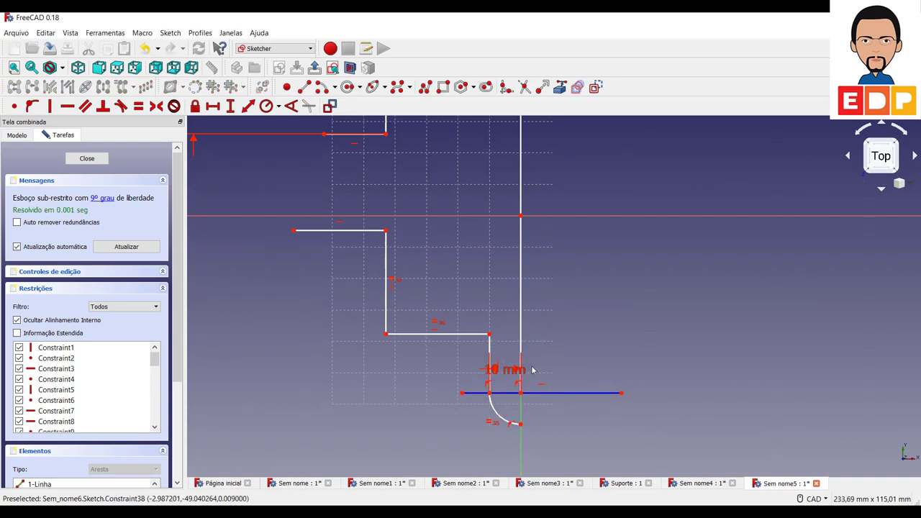
key(ctrl+z)
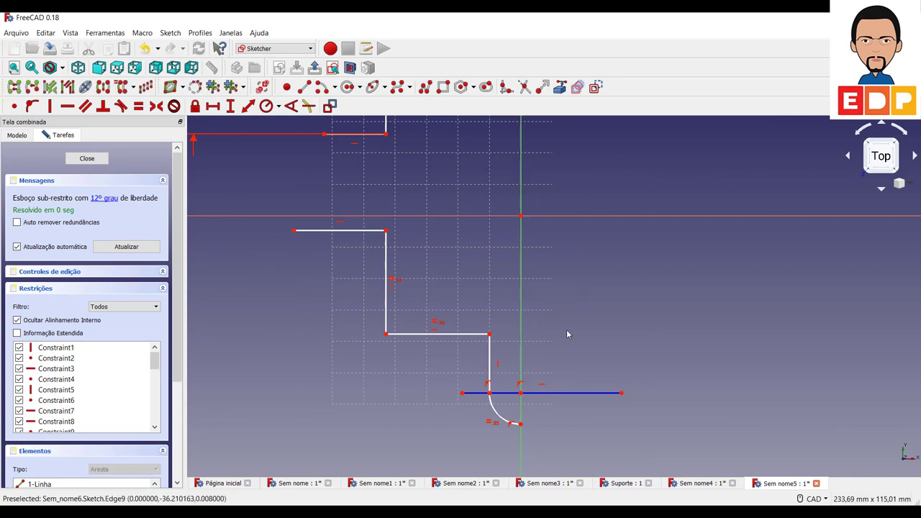
Fix two middle-step points at 10 mm vertical distance from the horizontal axis
scroll(597, 313, down, 2)
scroll(617, 329, down, 2)
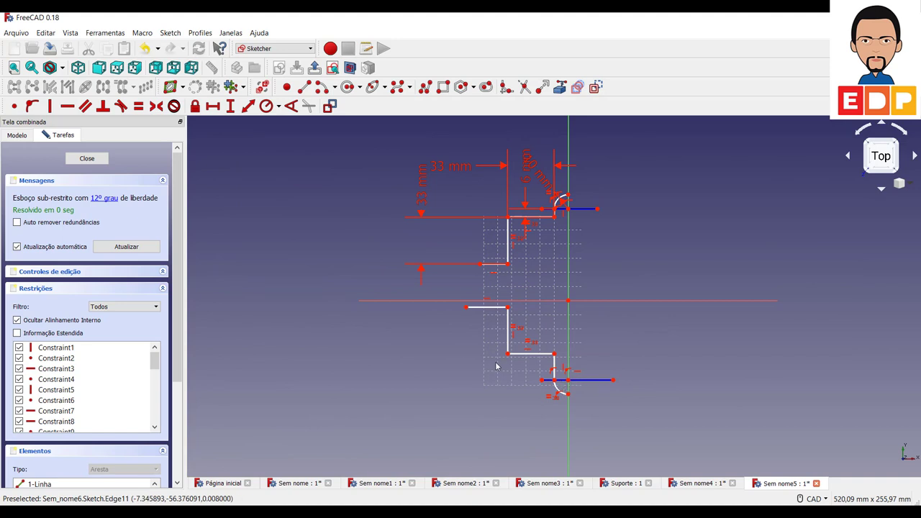
click(480, 310)
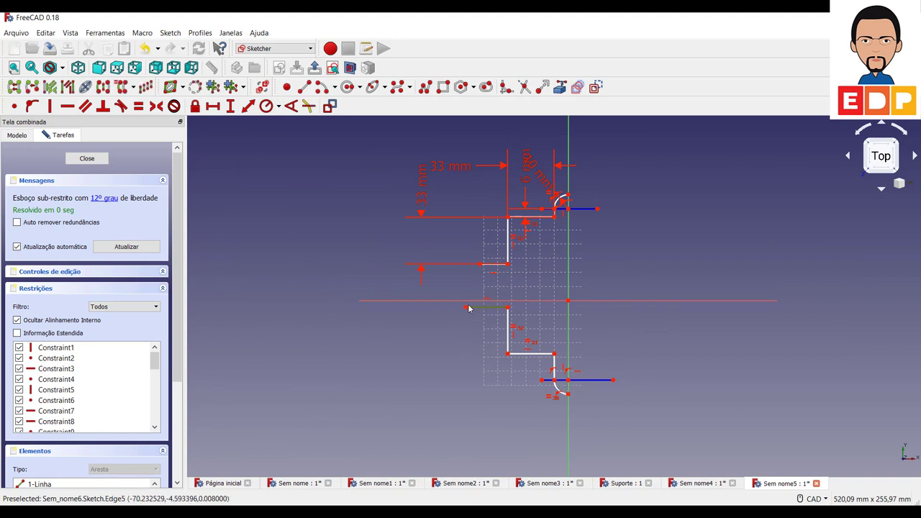
drag(466, 311, 479, 312)
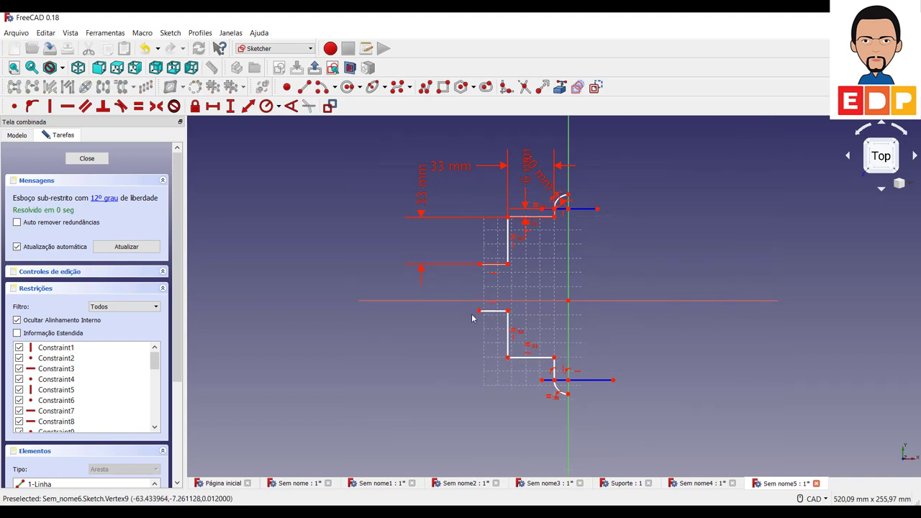
click(508, 350)
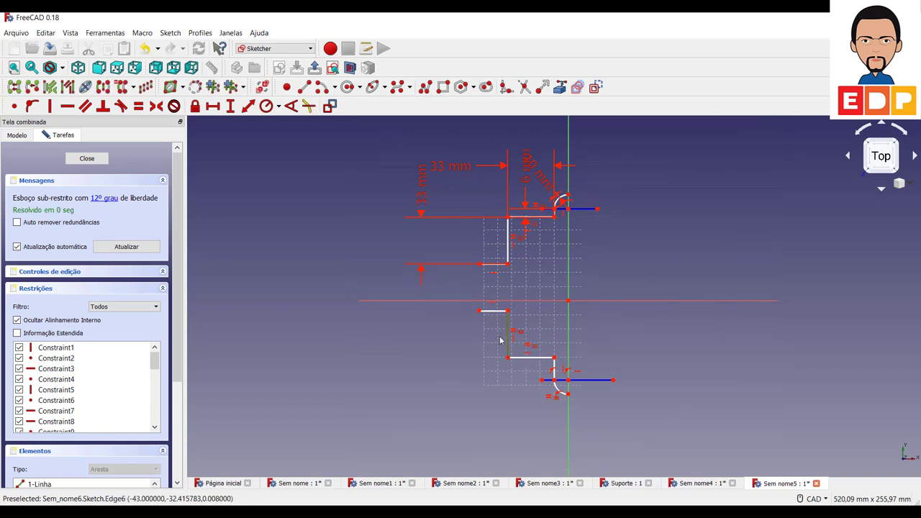
click(479, 316)
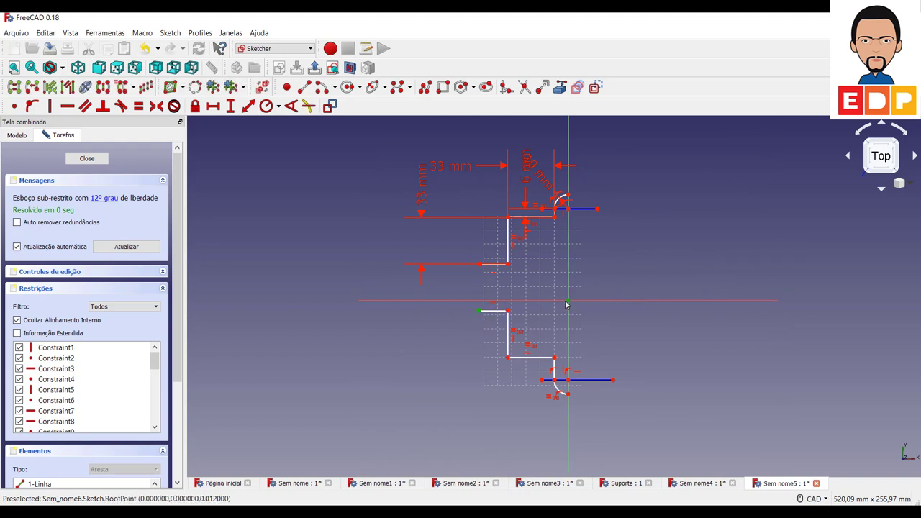
click(230, 106)
text(10)
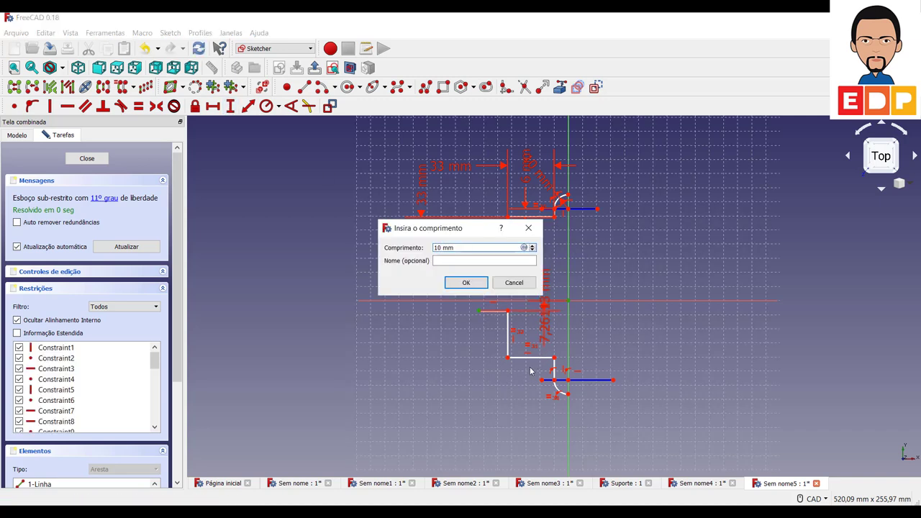
key(Return)
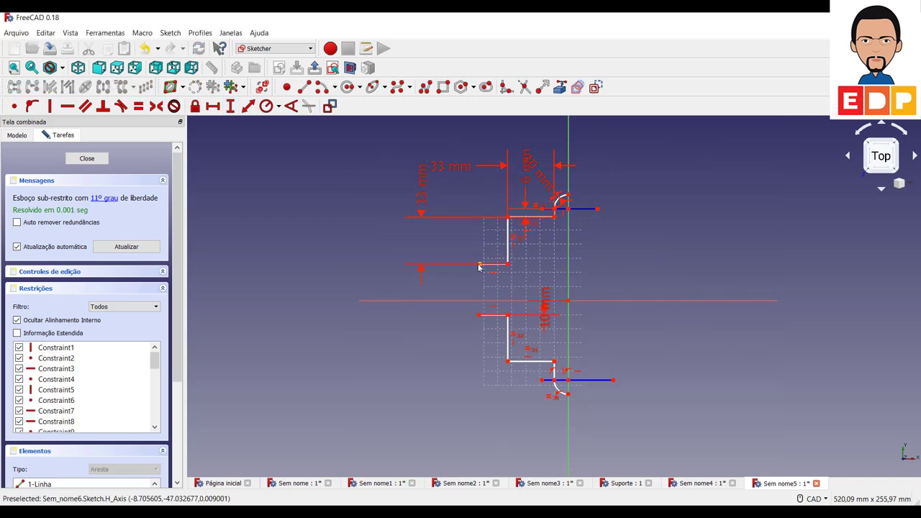
click(479, 266)
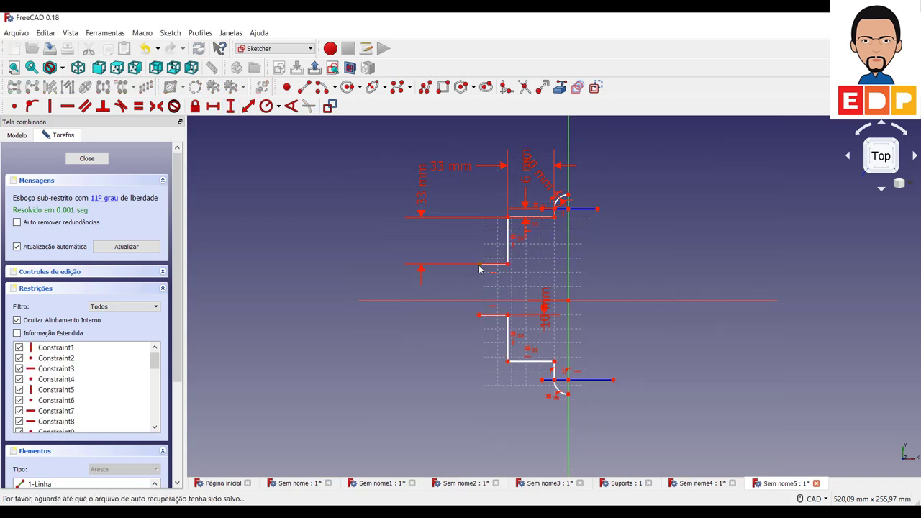
click(568, 301)
click(231, 106)
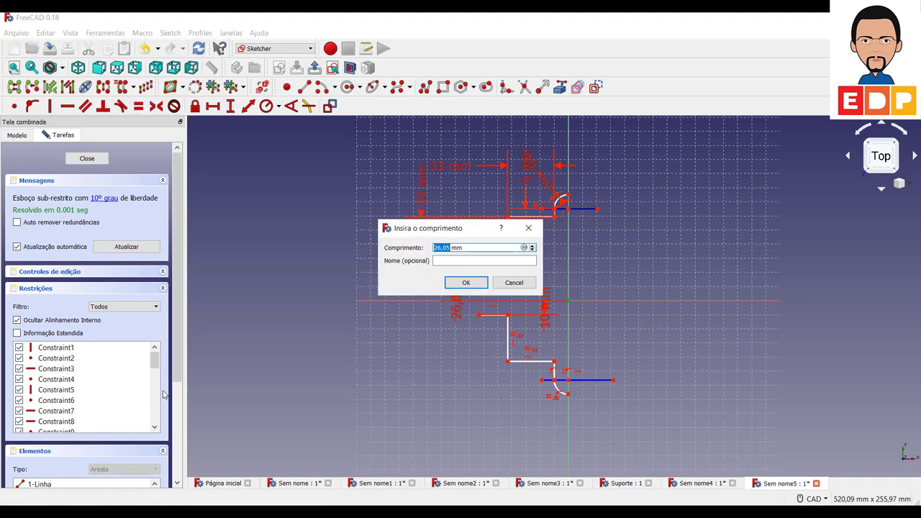
text(0)
key(Return)
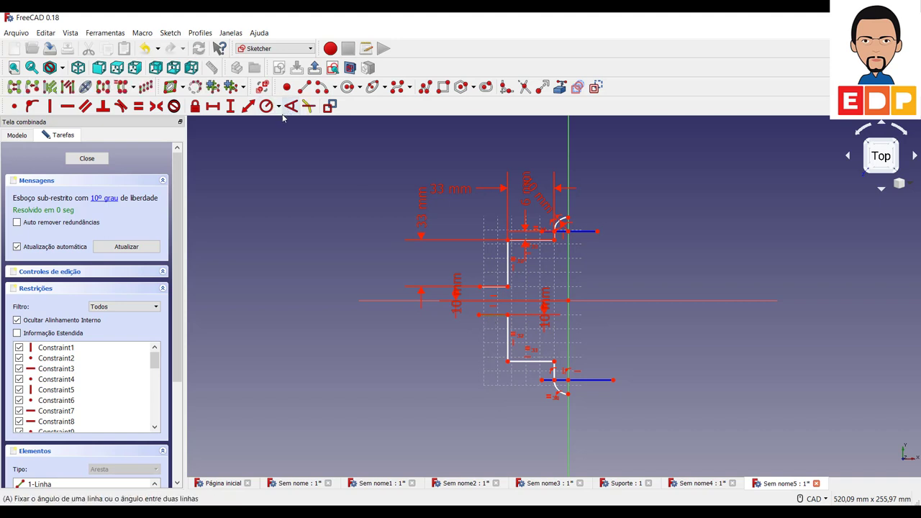
Set the middle step's width to 6 mm with a horizontal distance
click(215, 108)
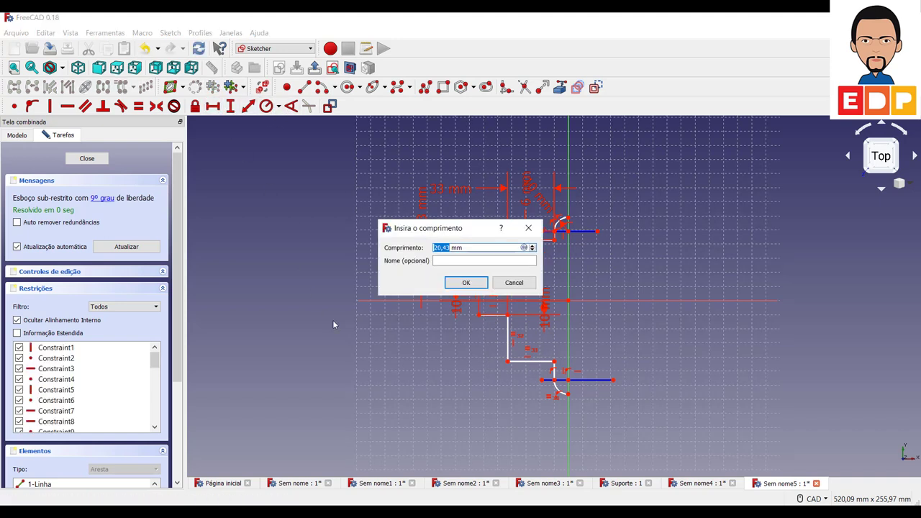
text(6)
key(Return)
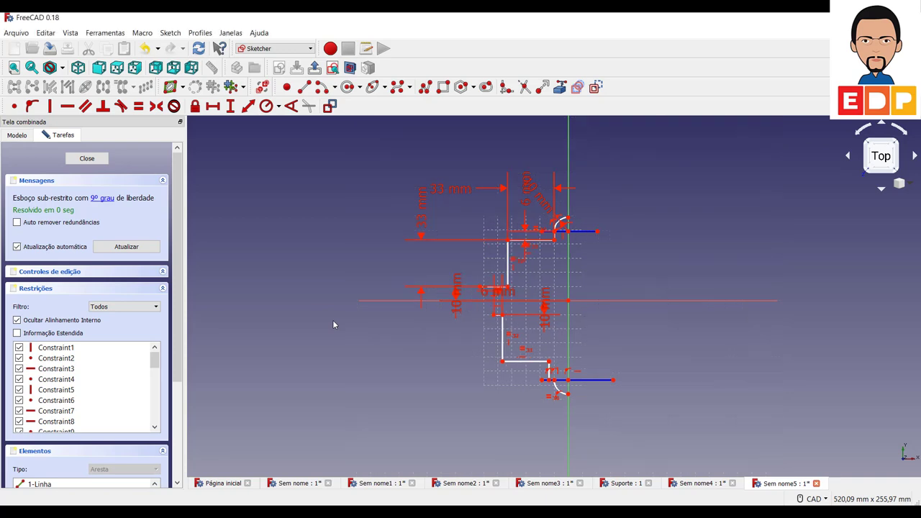
Make the two short step lines equal length and test how freely the vertical line moves
scroll(486, 292, down, 2)
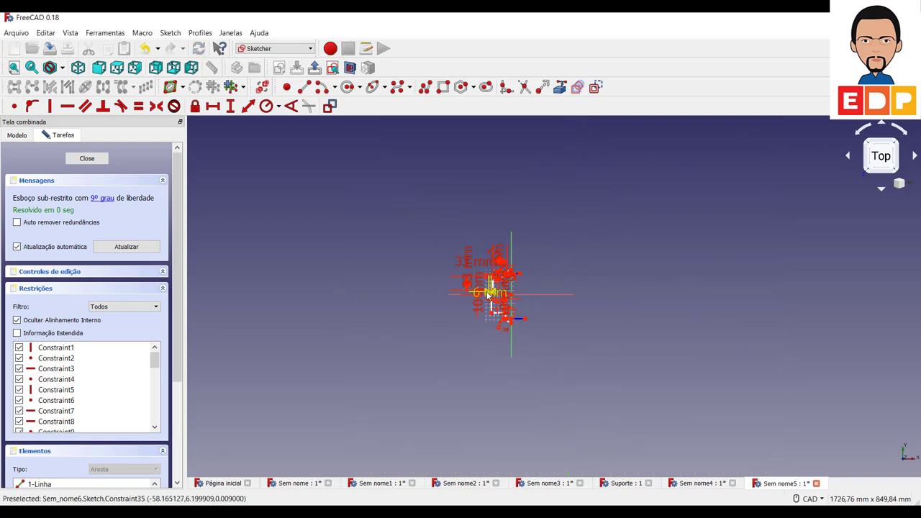
scroll(493, 294, up, 4)
scroll(494, 294, up, 5)
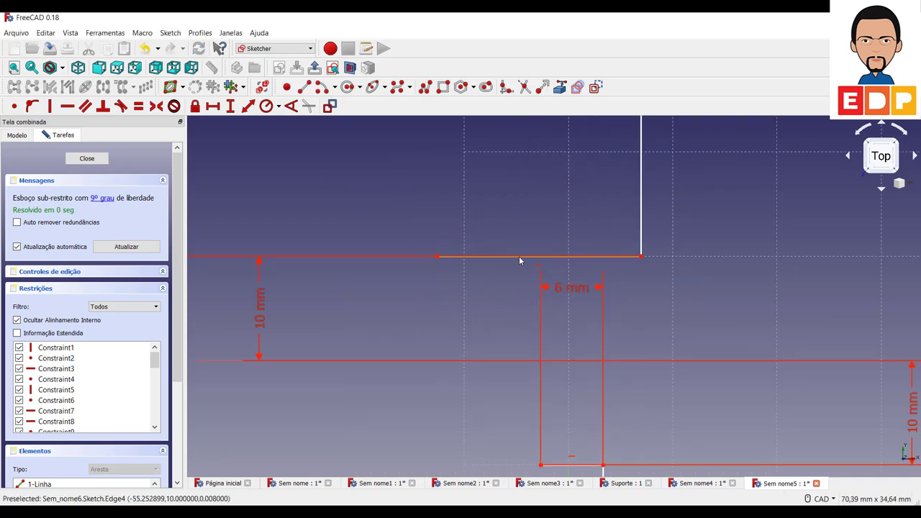
scroll(520, 260, down, 4)
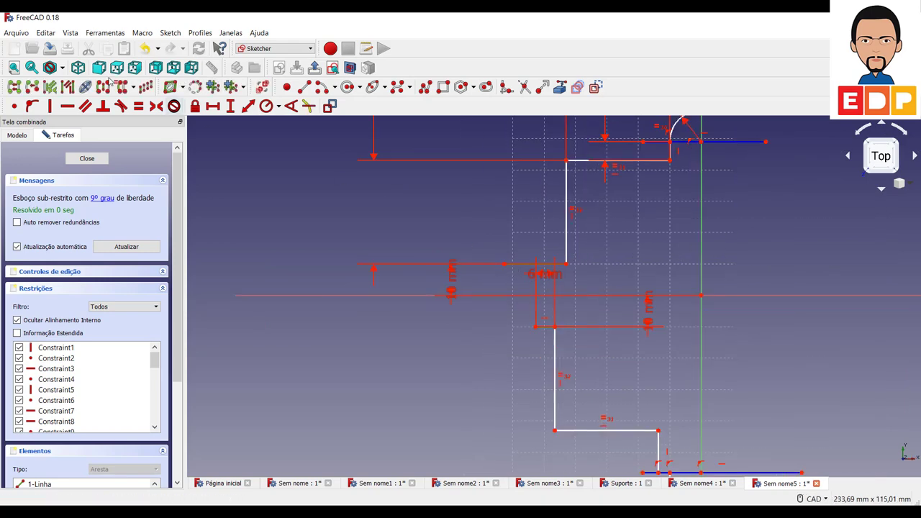
click(139, 106)
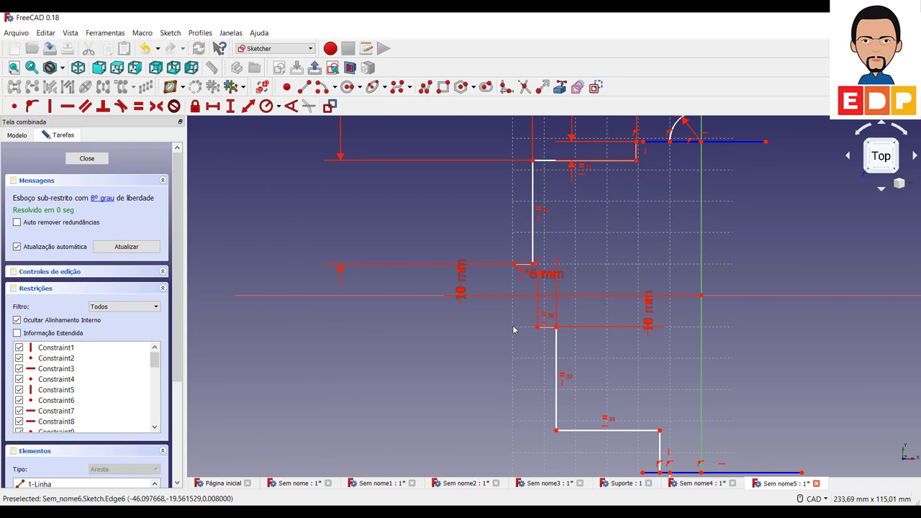
drag(535, 238, 551, 243)
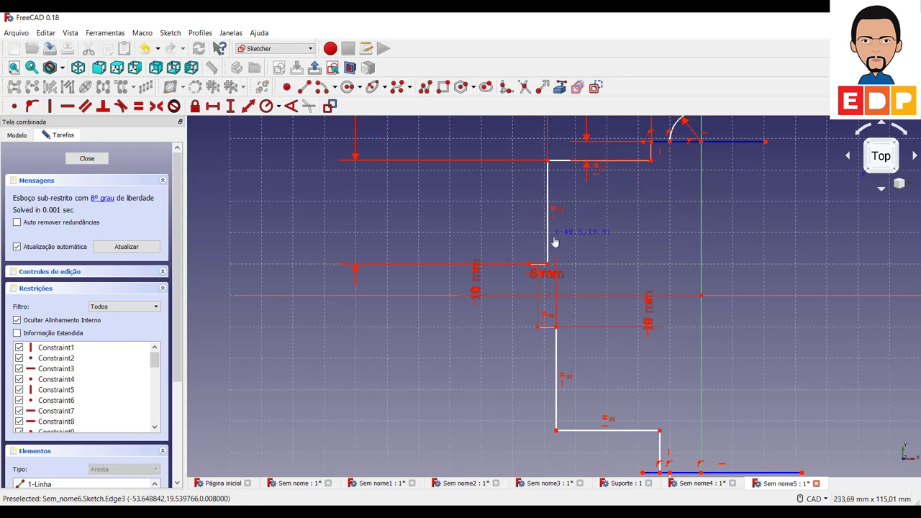
Add a 10 mm horizontal distance from the sketch origin
scroll(662, 226, down, 5)
scroll(662, 230, up, 4)
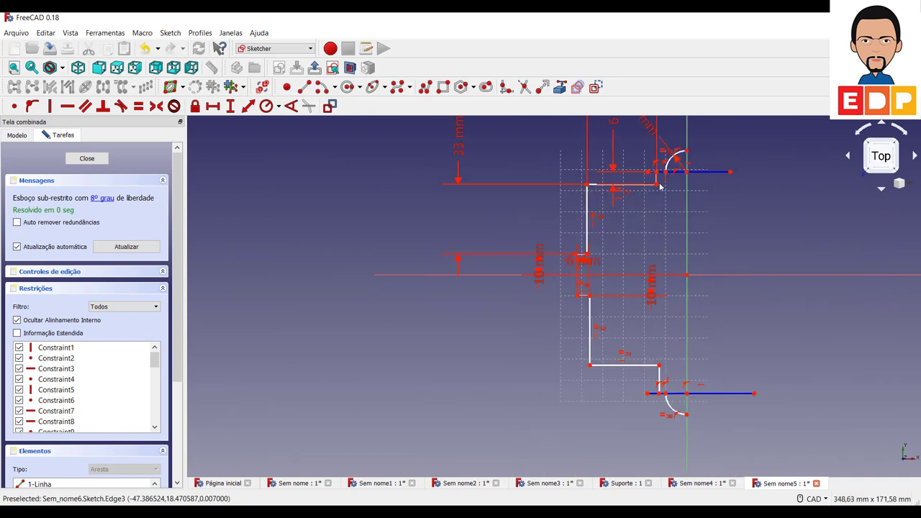
click(686, 274)
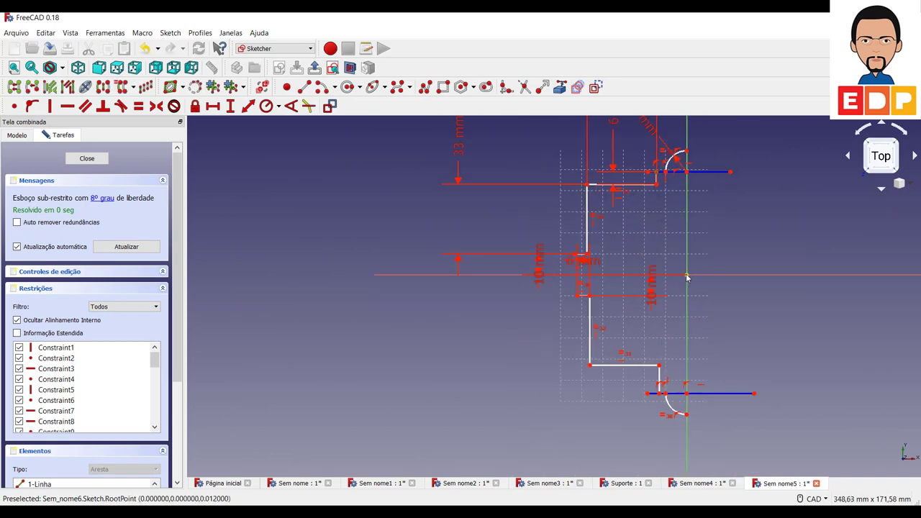
click(213, 106)
text(10)
key(Return)
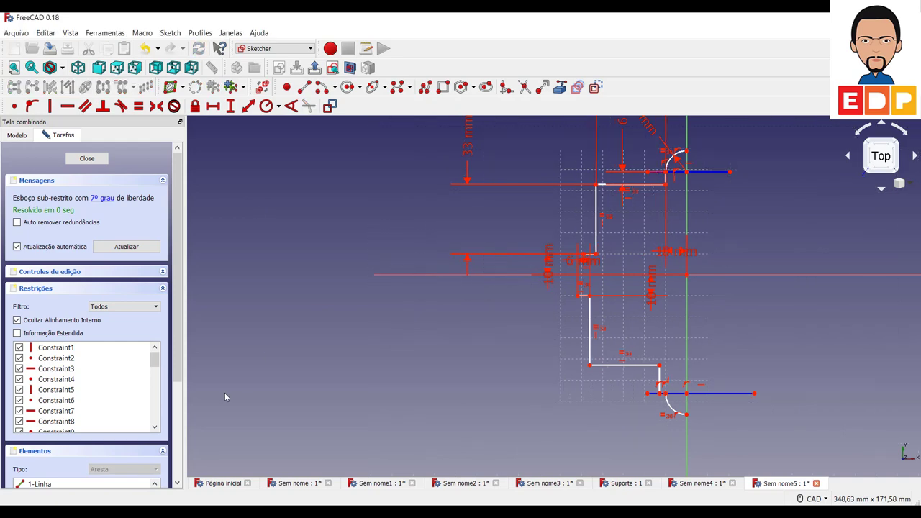
Set a 10 mm horizontal distance between the lower step corner and the bottom arc's axis end
scroll(613, 302, up, 5)
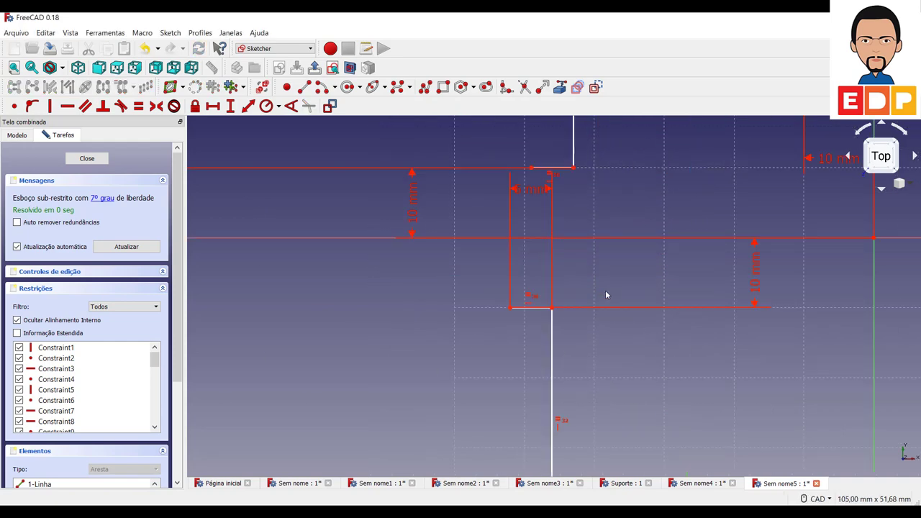
scroll(552, 308, down, 5)
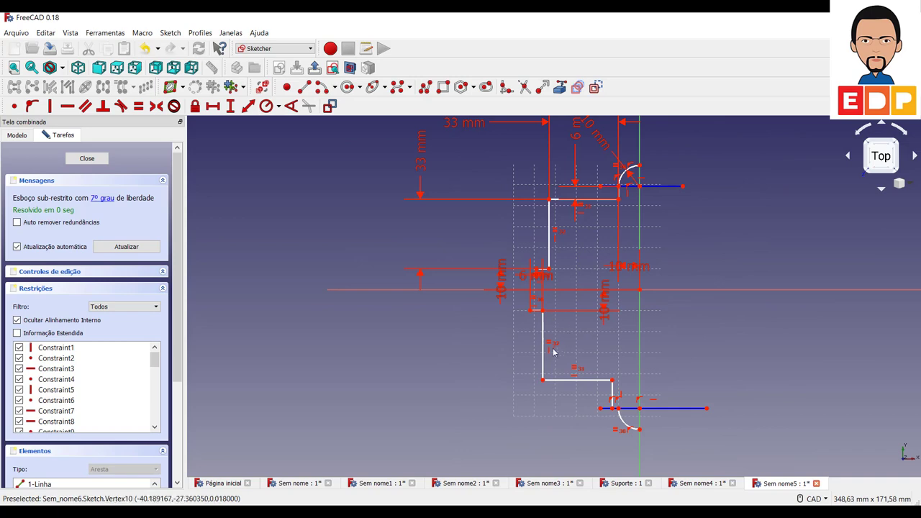
drag(525, 366, 519, 368)
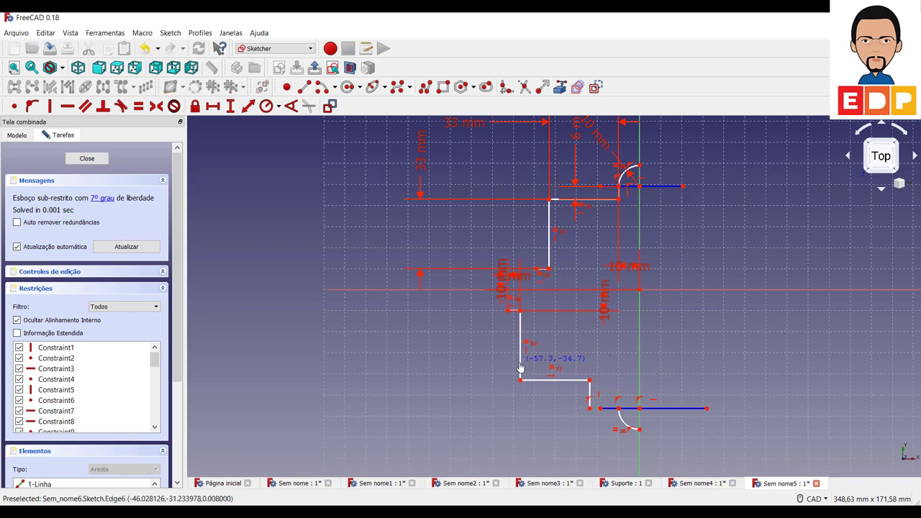
click(589, 408)
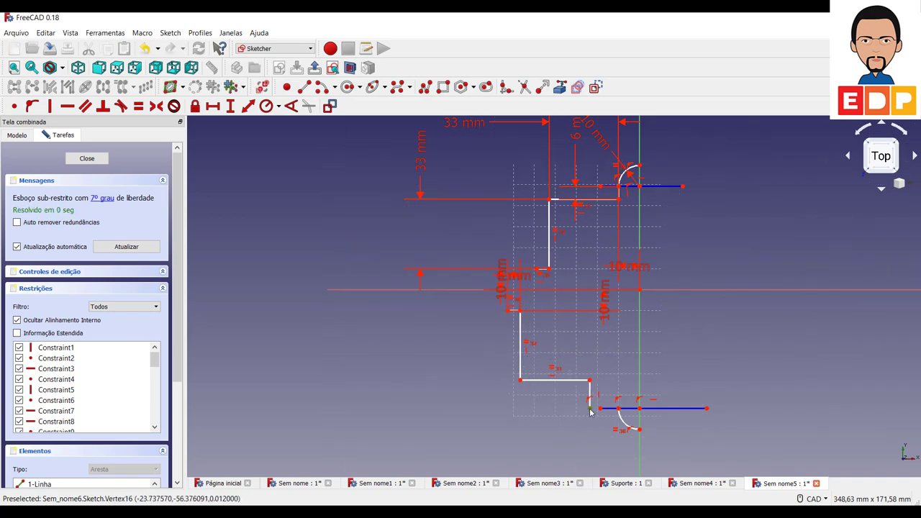
click(641, 432)
click(213, 106)
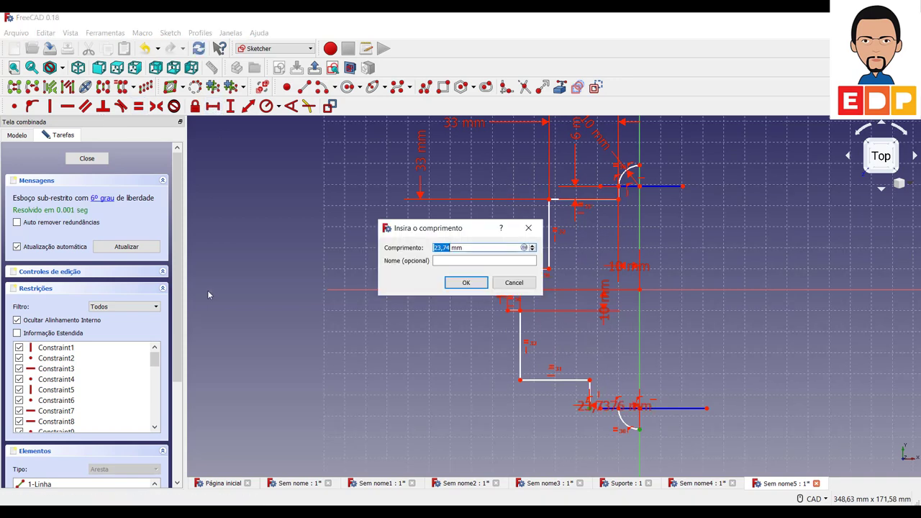
text(10)
key(Return)
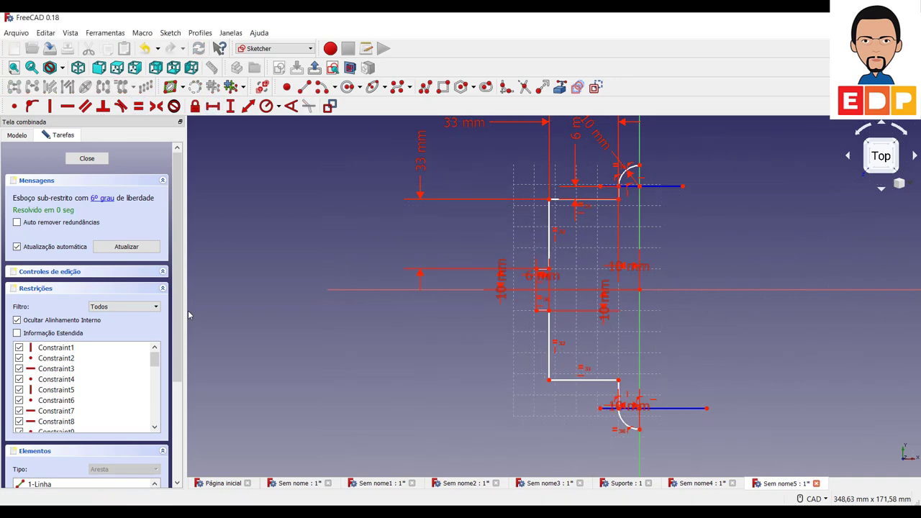
Pan and zoom so the 6 mm middle notch on the left side is centred
scroll(469, 309, up, 4)
scroll(469, 309, down, 4)
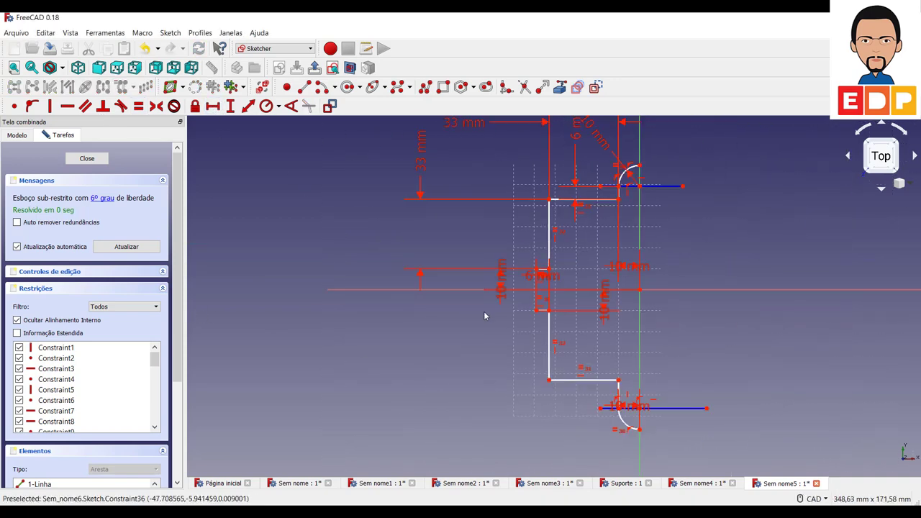
middle_drag(614, 353, 584, 367)
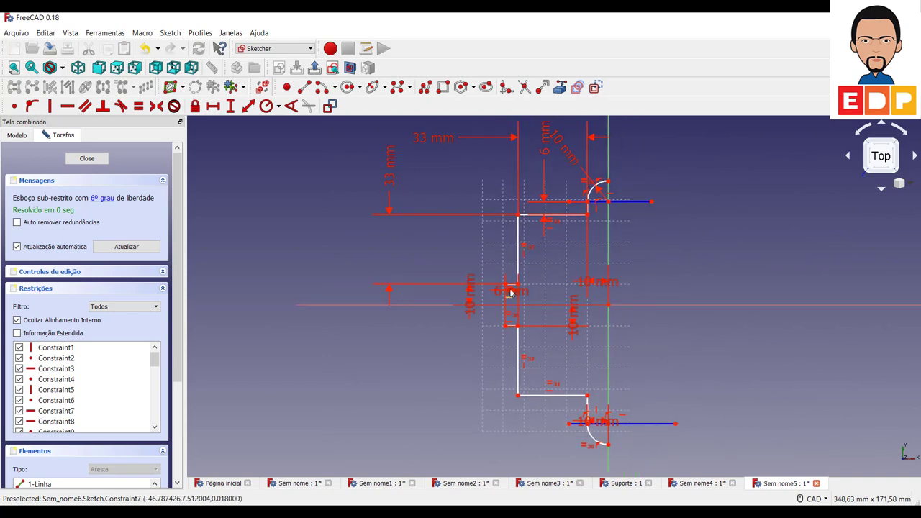
scroll(511, 288, up, 5)
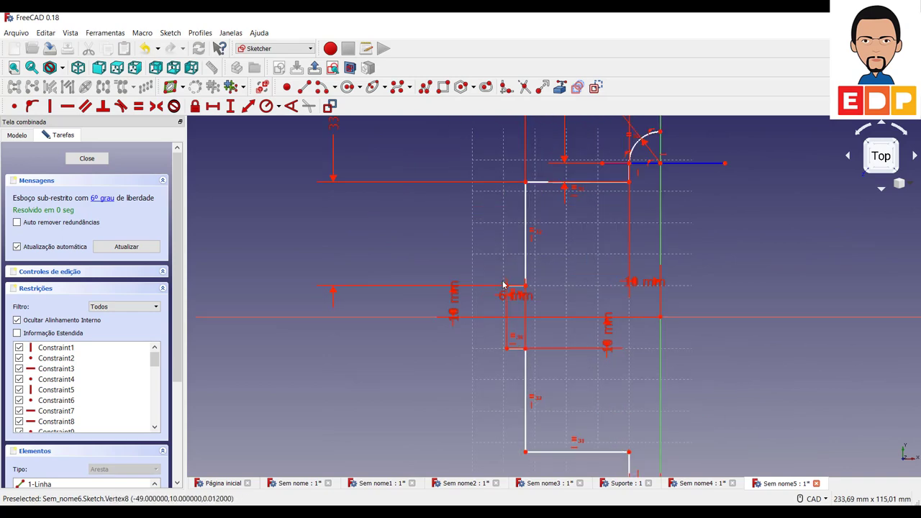
Draw a three-point arc across the notch's top and bottom corners, bulging left
click(336, 88)
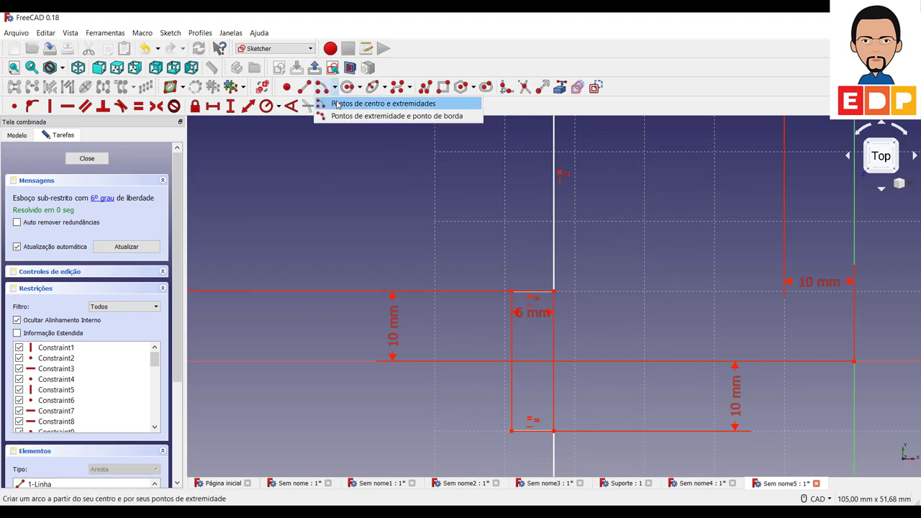
click(338, 116)
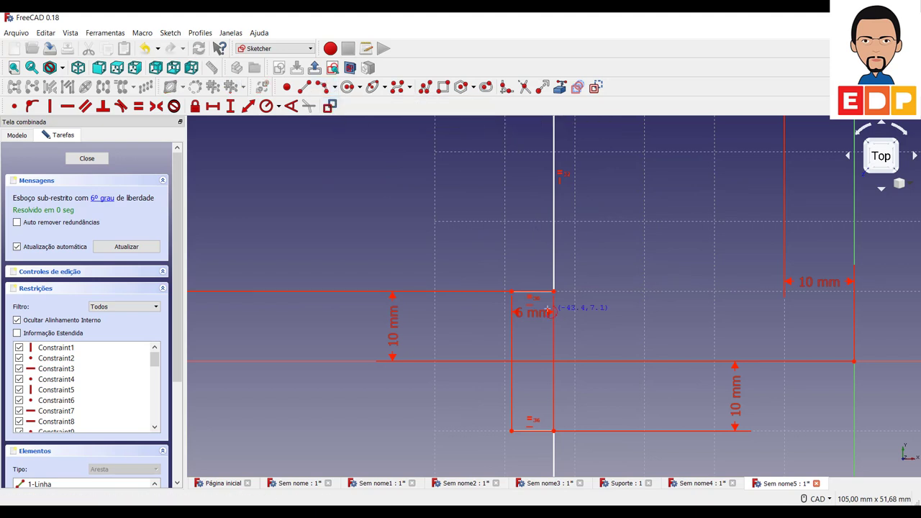
click(510, 291)
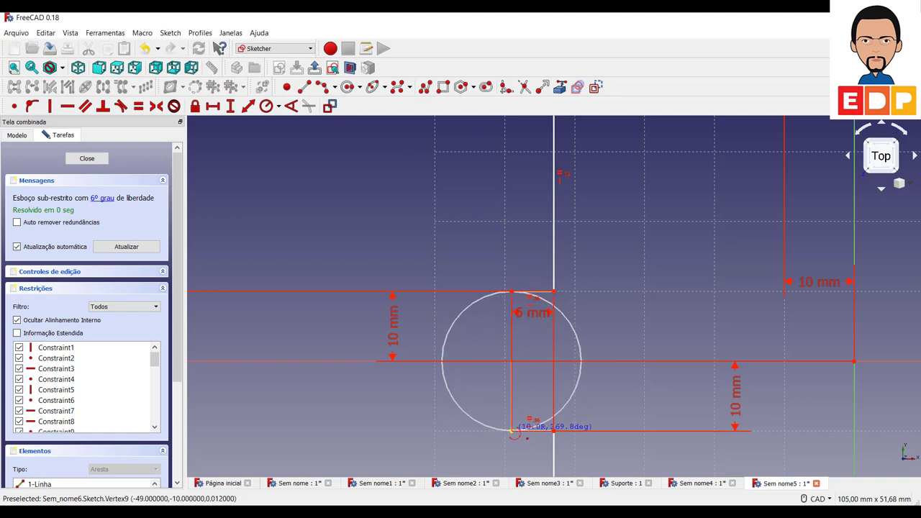
click(510, 430)
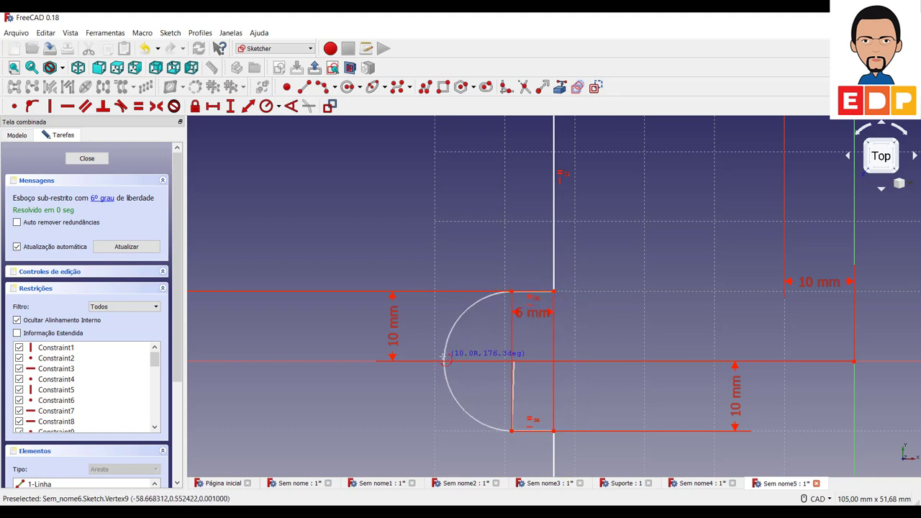
click(444, 359)
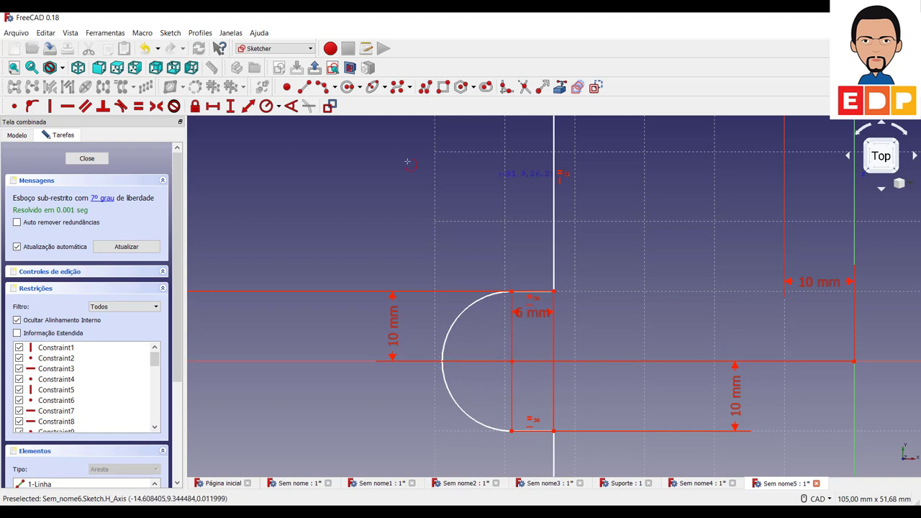
Constrain the new notch arc to a 10 mm radius
click(265, 105)
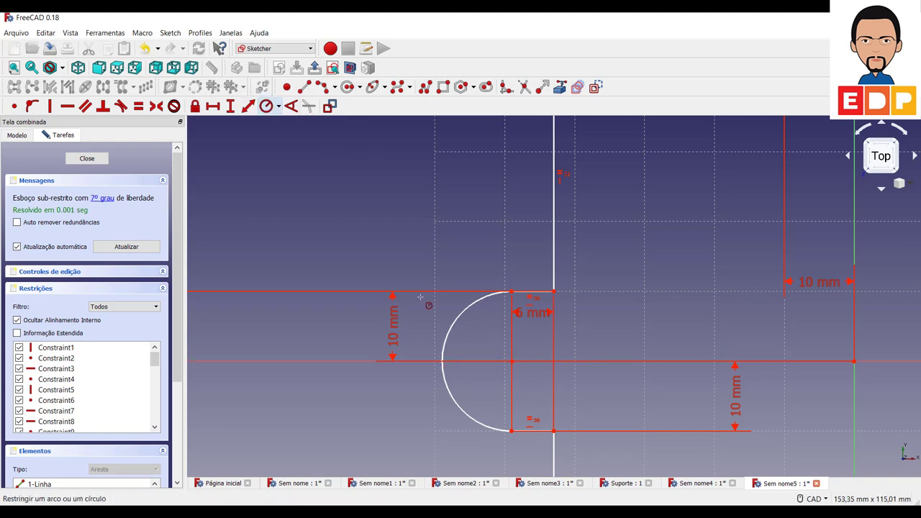
click(453, 322)
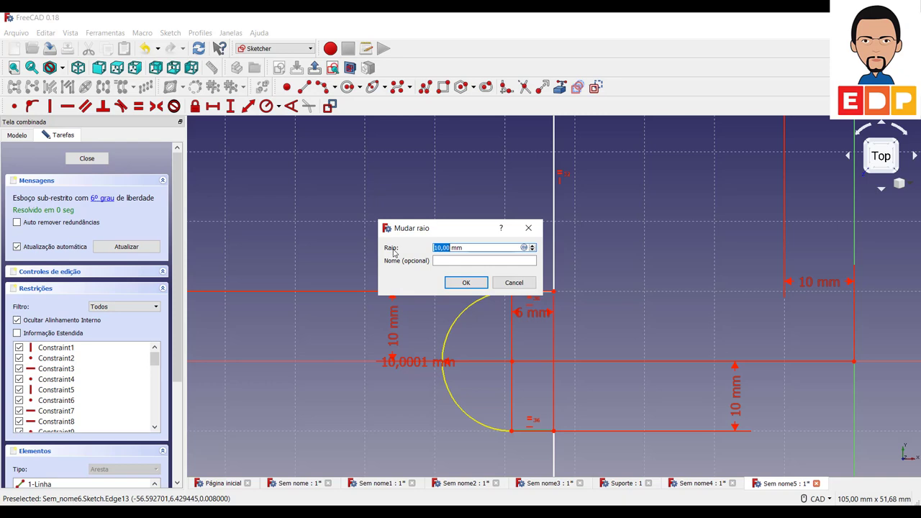
click(466, 282)
scroll(652, 302, down, 5)
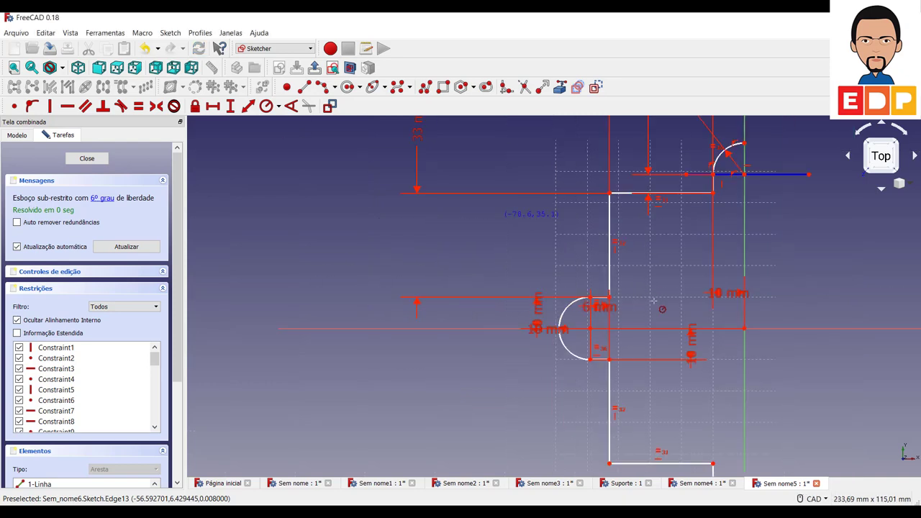
scroll(653, 301, down, 2)
scroll(554, 261, down, 1)
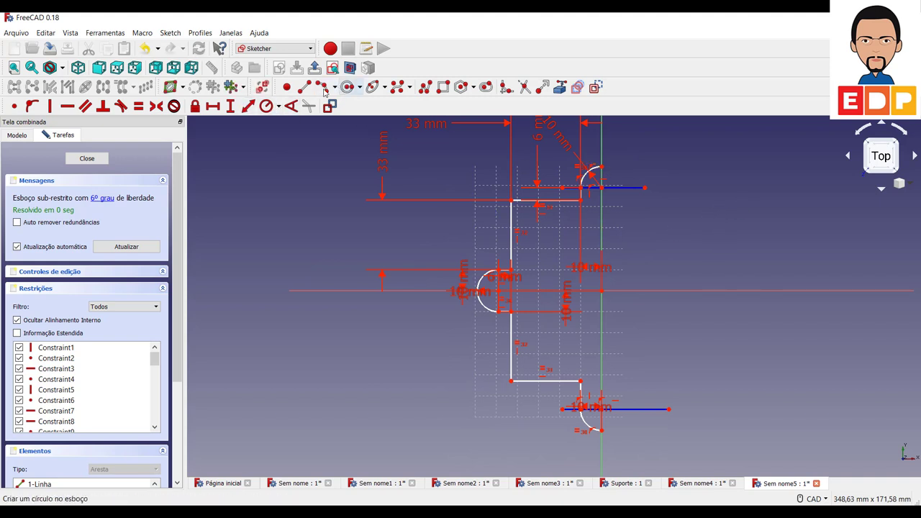
Draw a vertical line on the axis from the top arc end to the bottom arc end
click(304, 86)
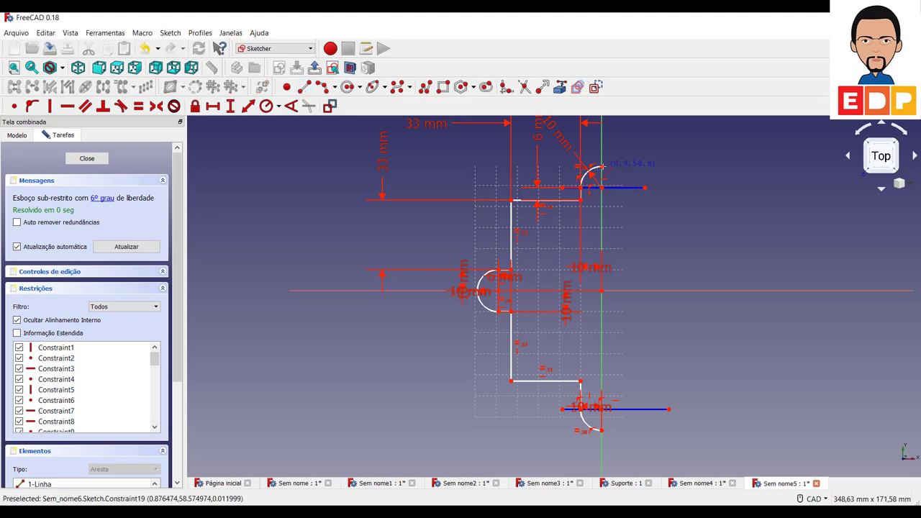
click(601, 167)
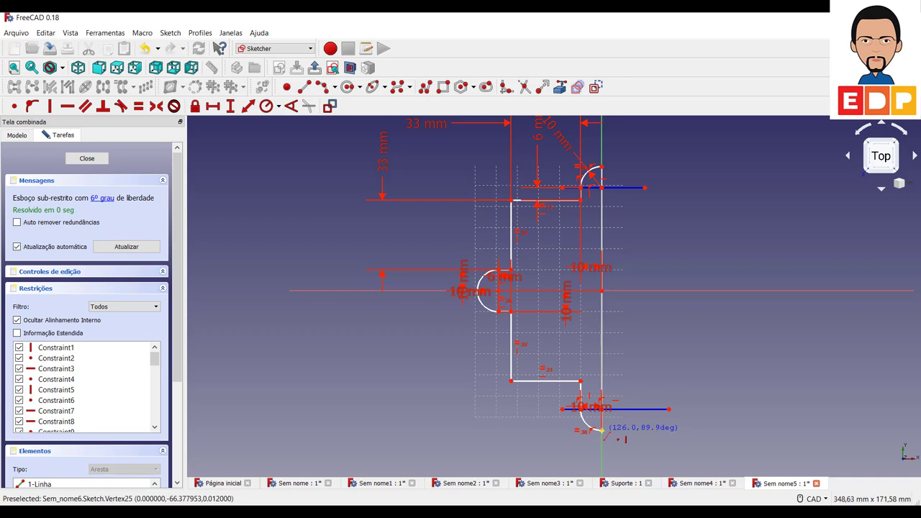
click(602, 430)
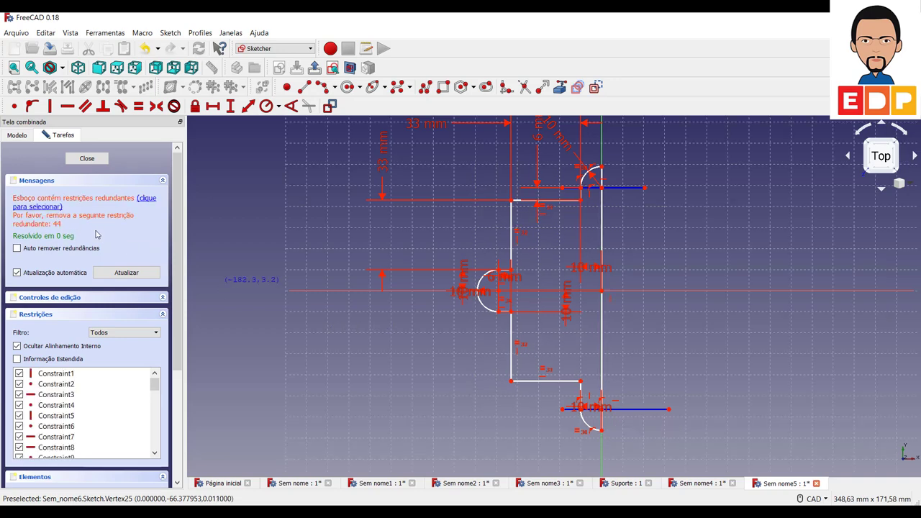
scroll(95, 235, down, 3)
scroll(79, 292, down, 2)
scroll(75, 295, down, 4)
scroll(70, 301, down, 5)
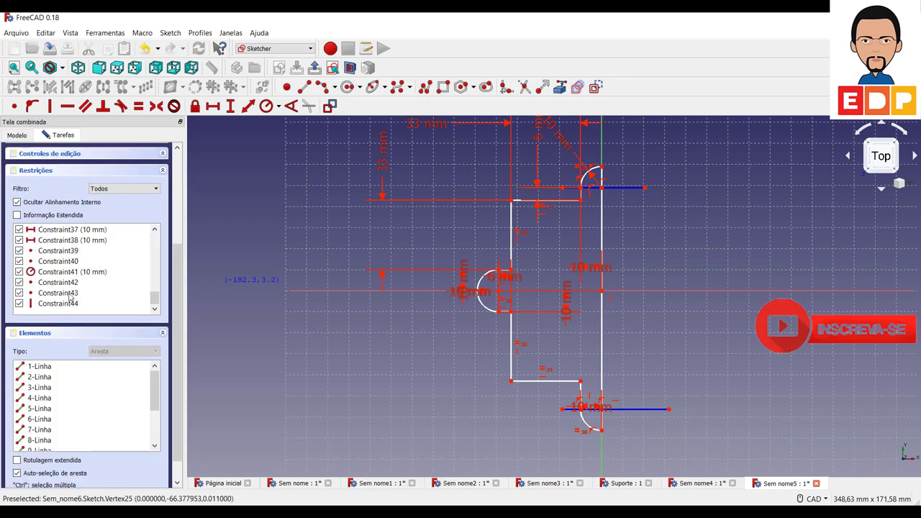
Delete the redundant Constraint44 and bring the whole profile back into view
click(67, 304)
key(Delete)
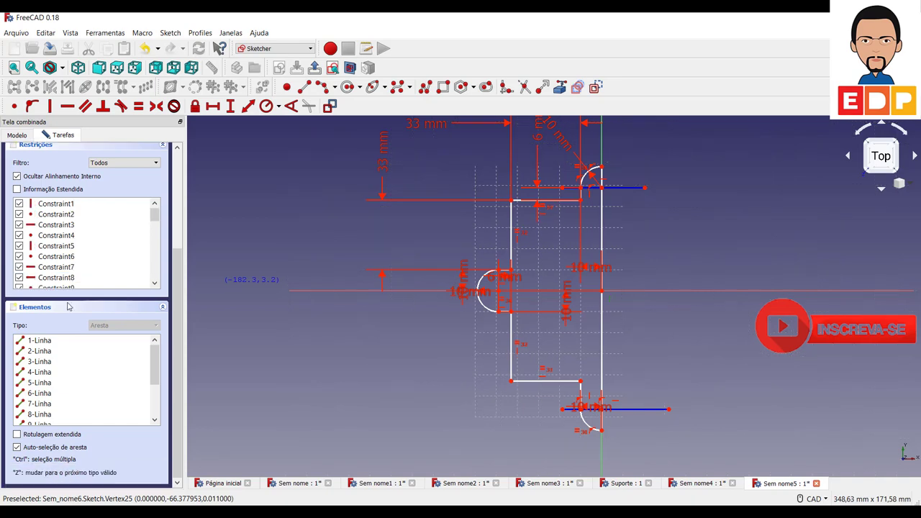
scroll(341, 297, up, 3)
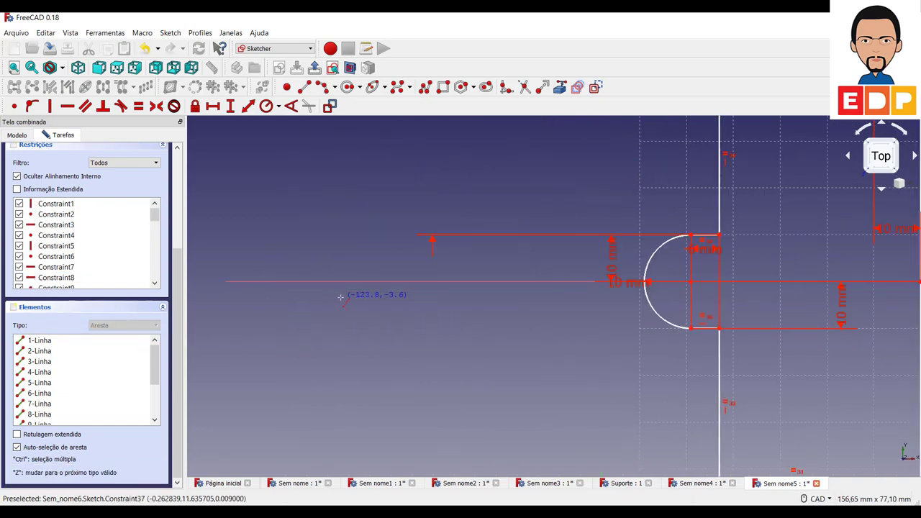
scroll(340, 297, down, 6)
scroll(455, 289, up, 3)
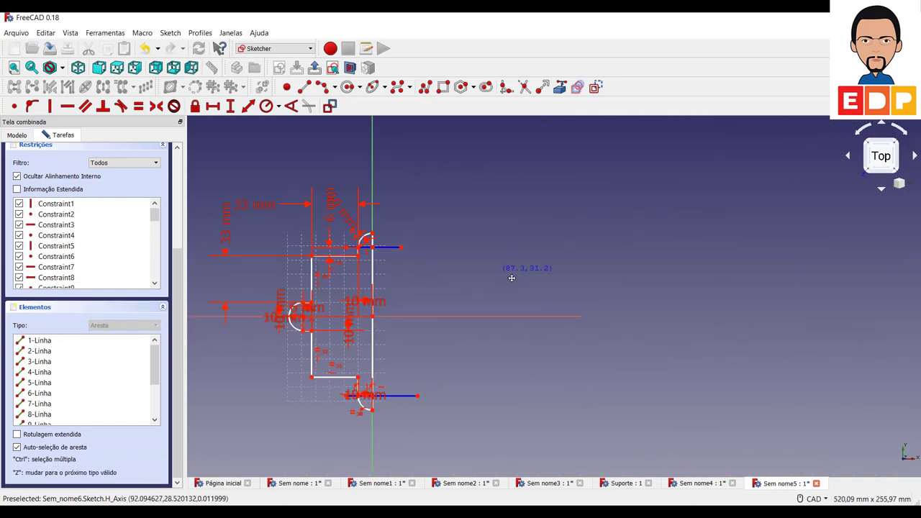
middle_drag(510, 269, 651, 288)
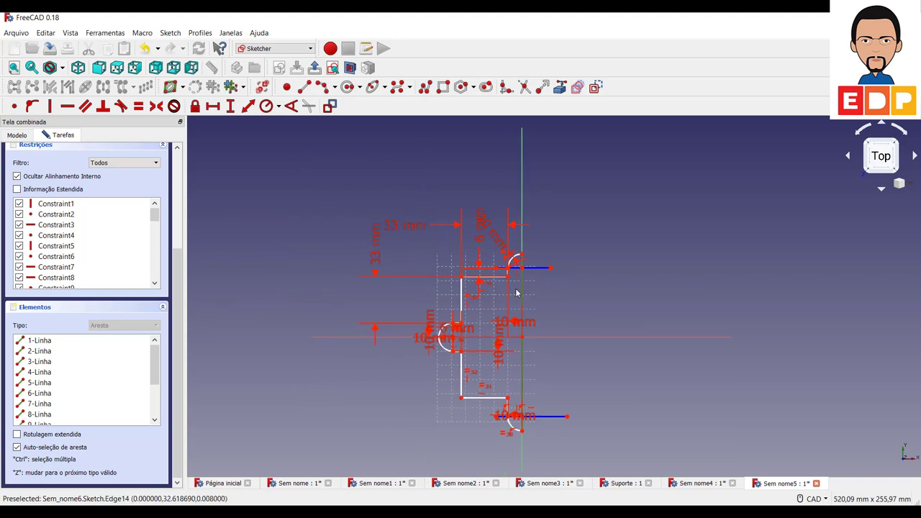
click(235, 109)
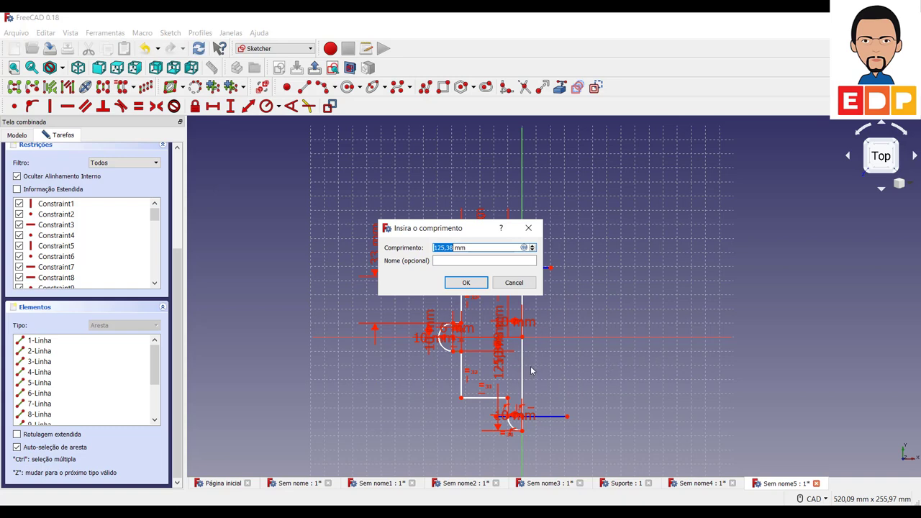
Fix the vertical closing line's length at 118 mm
text(11)
key(Return)
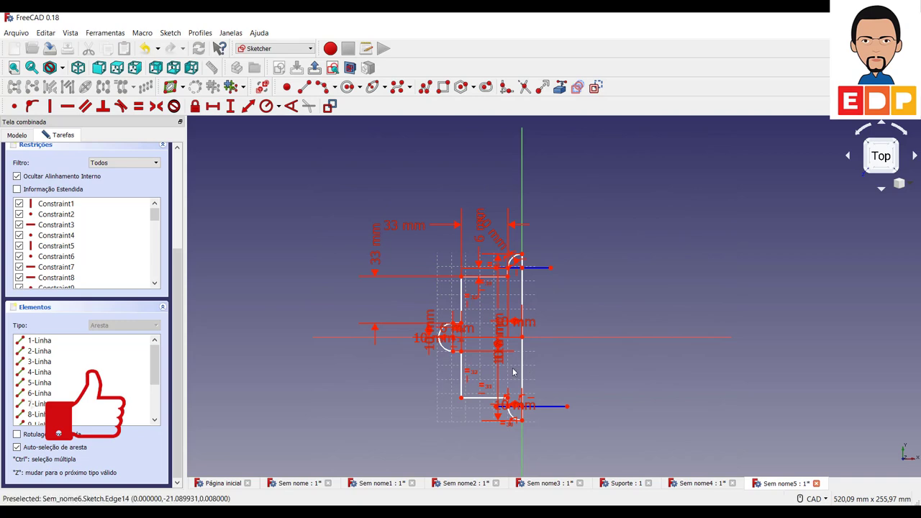
scroll(513, 372, up, 5)
scroll(516, 371, down, 4)
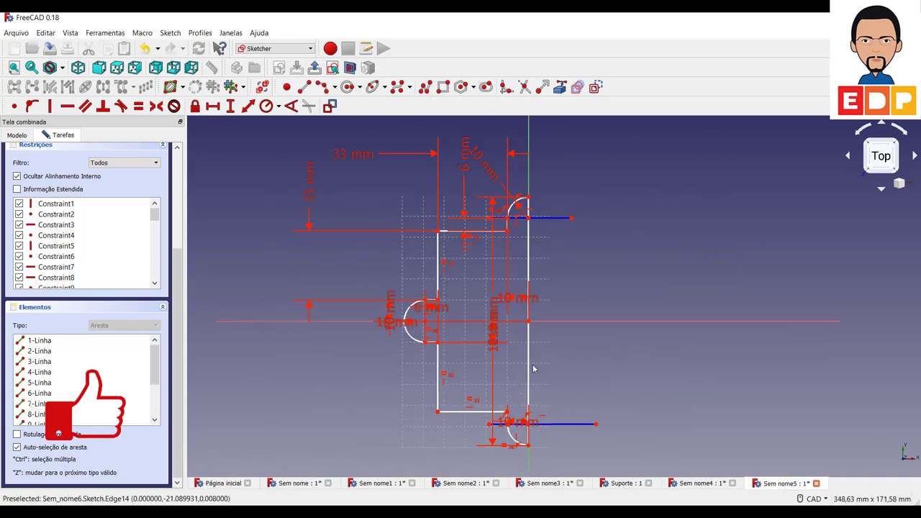
scroll(489, 328, up, 2)
Move the 10 mm and 118 mm dimension labels clear of the profile to the right
drag(475, 319, 585, 345)
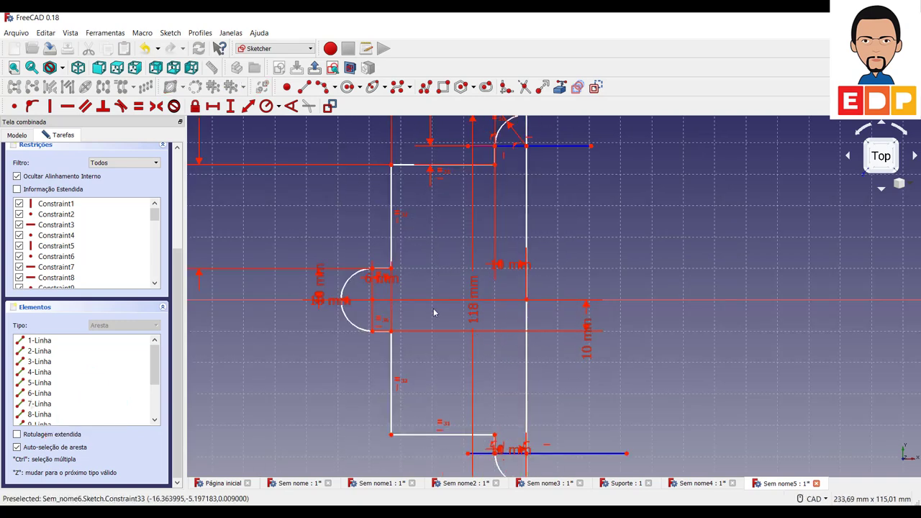
drag(472, 288, 675, 298)
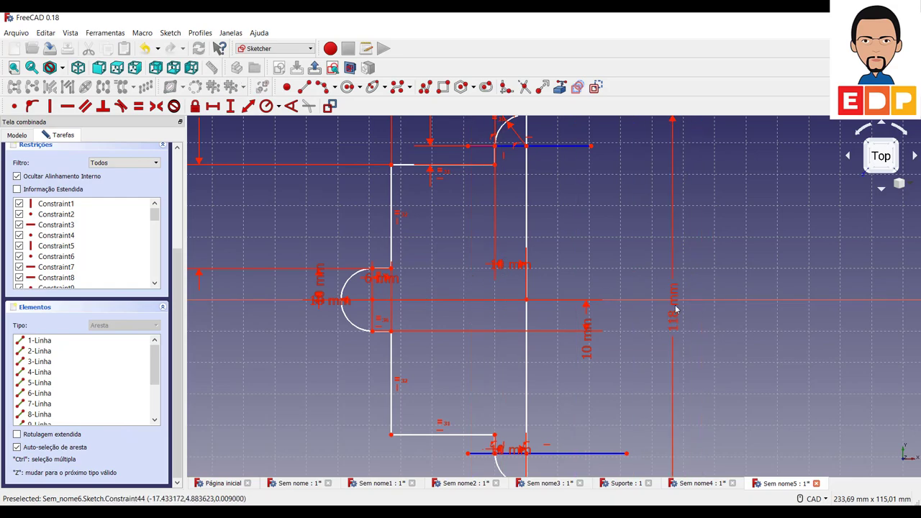
scroll(674, 297, down, 5)
scroll(674, 308, up, 1)
scroll(671, 306, up, 3)
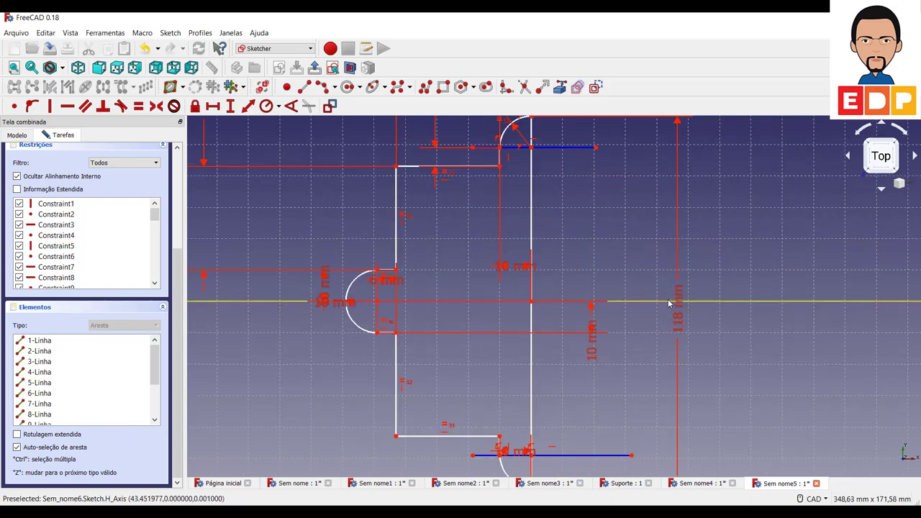
scroll(668, 315, down, 3)
scroll(666, 317, up, 2)
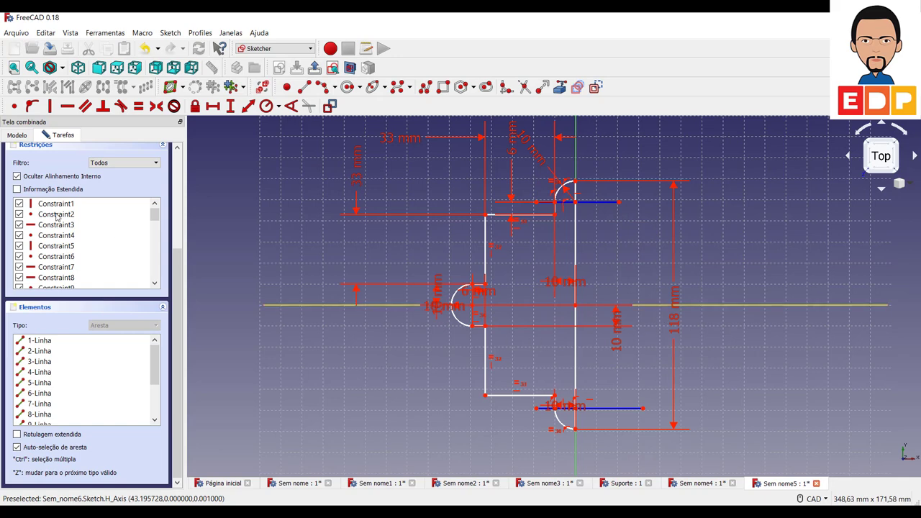
scroll(93, 216, up, 5)
Check the unconstrained geometry and give the bottom arc a 10 mm radius
click(102, 198)
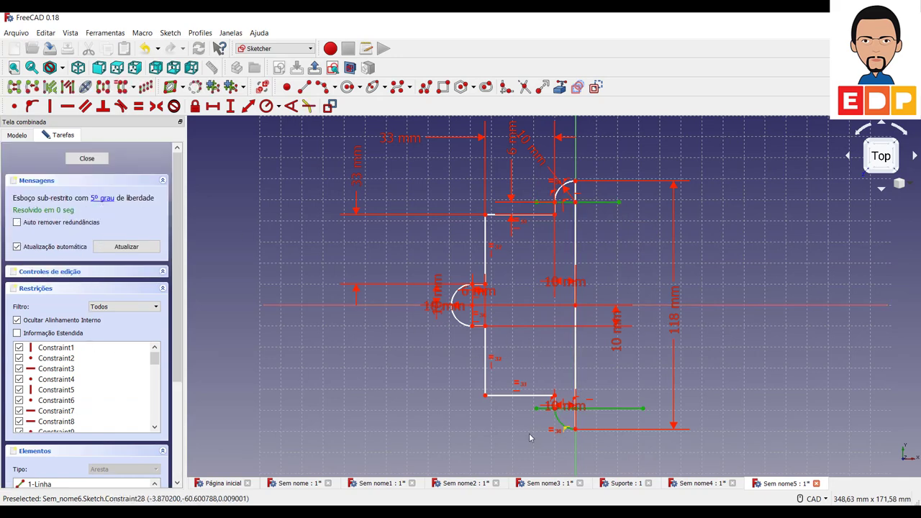
click(504, 440)
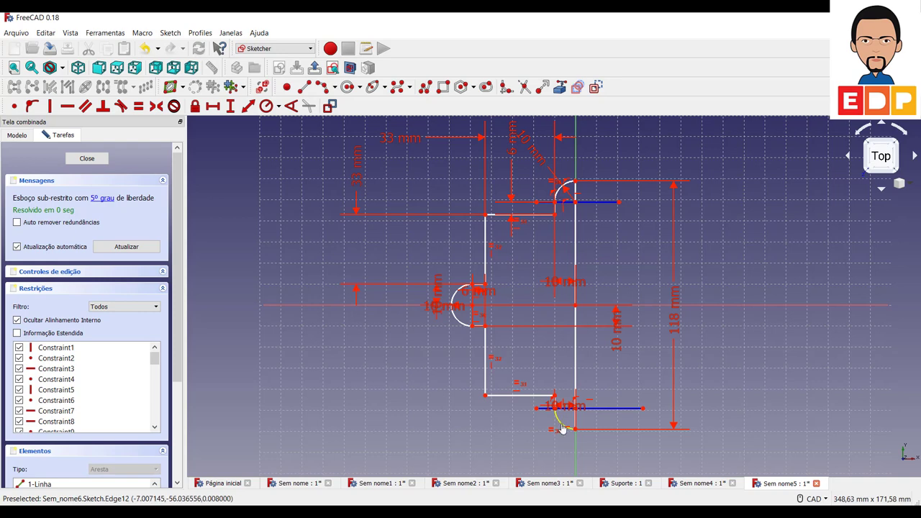
click(563, 429)
click(265, 106)
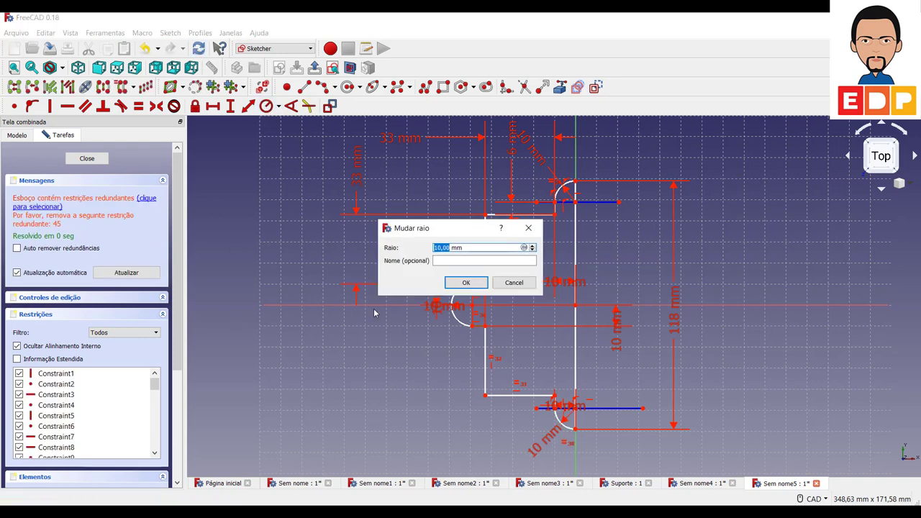
key(Escape)
scroll(375, 382, down, 2)
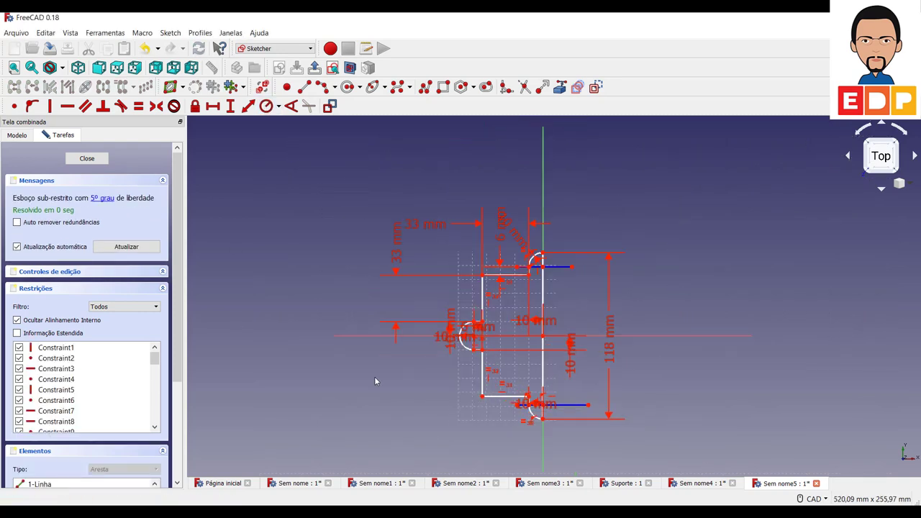
Reshape the bottom arc and move its line up to meet the arc
click(102, 199)
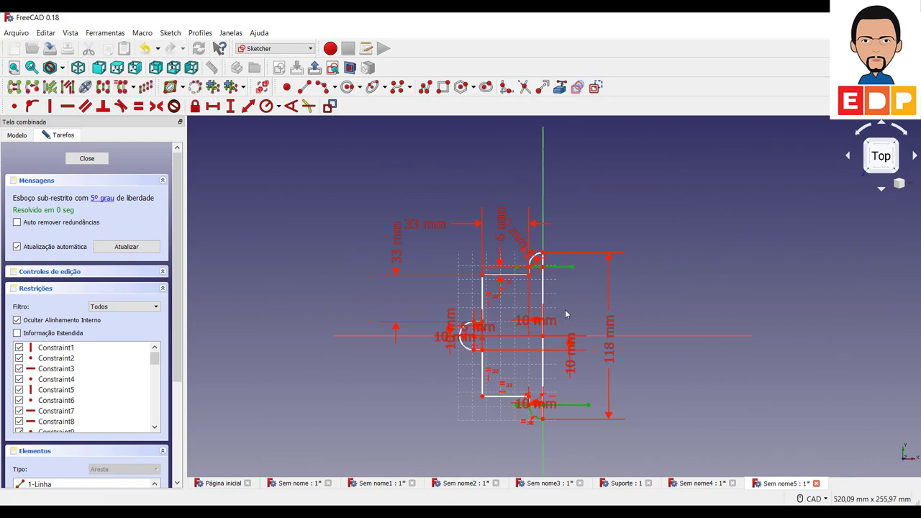
scroll(565, 314, up, 2)
scroll(568, 338, up, 3)
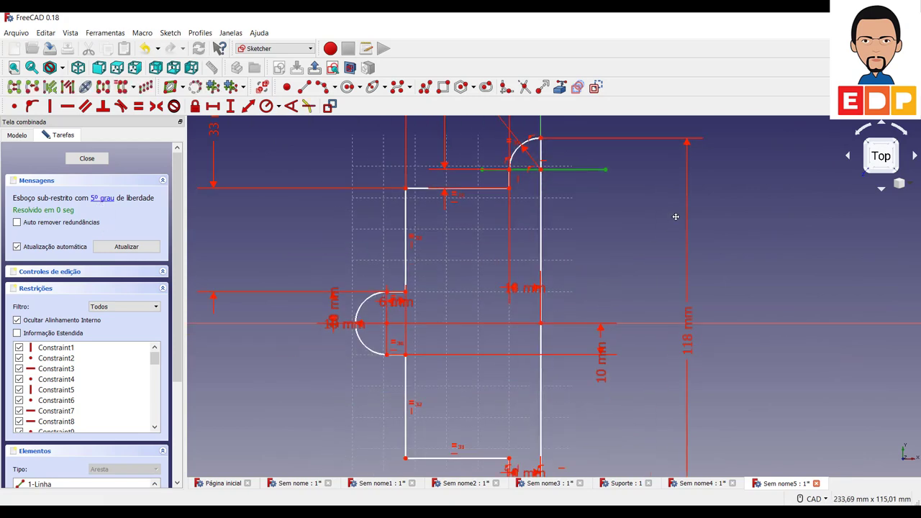
click(616, 271)
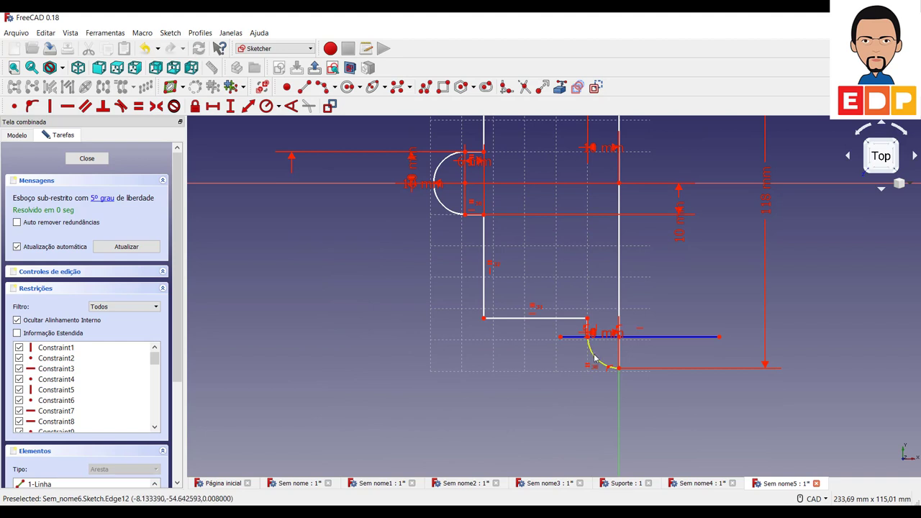
drag(592, 364, 567, 368)
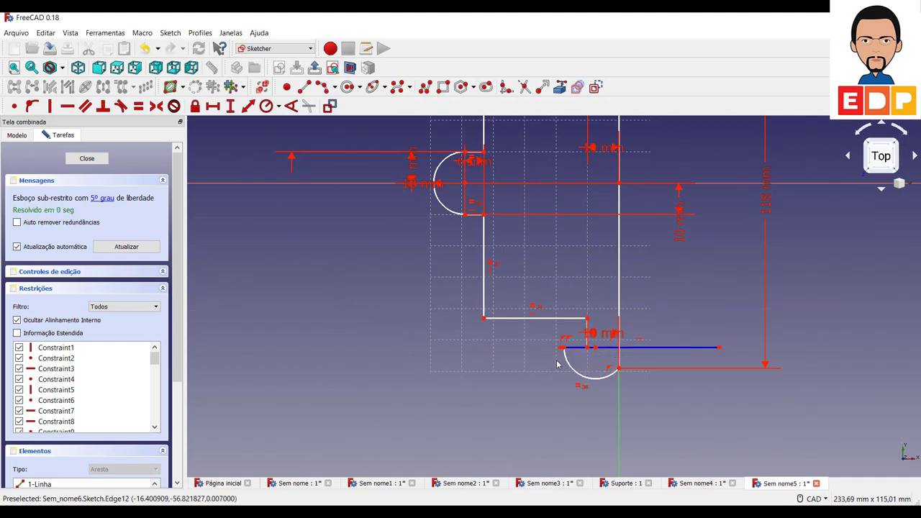
drag(589, 348, 580, 344)
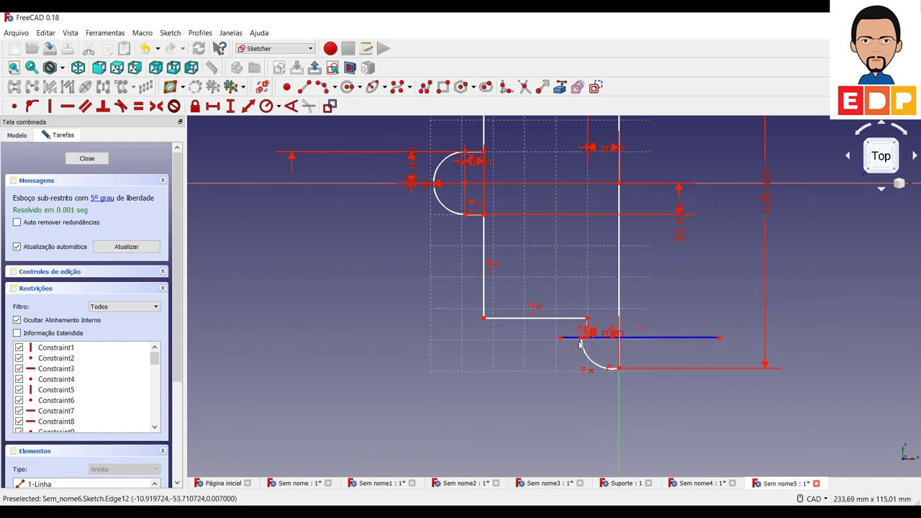
Set a 10 mm vertical distance between the bottom arc's two endpoints
click(582, 340)
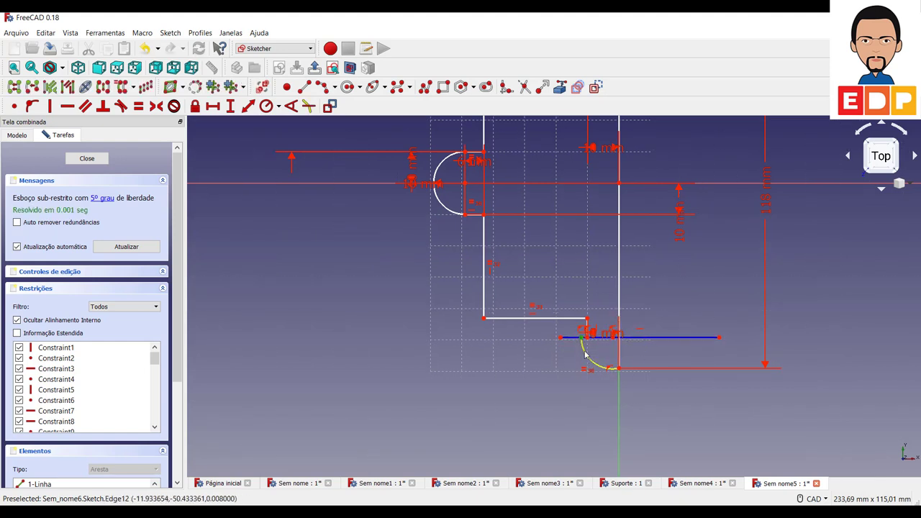
click(618, 370)
click(231, 105)
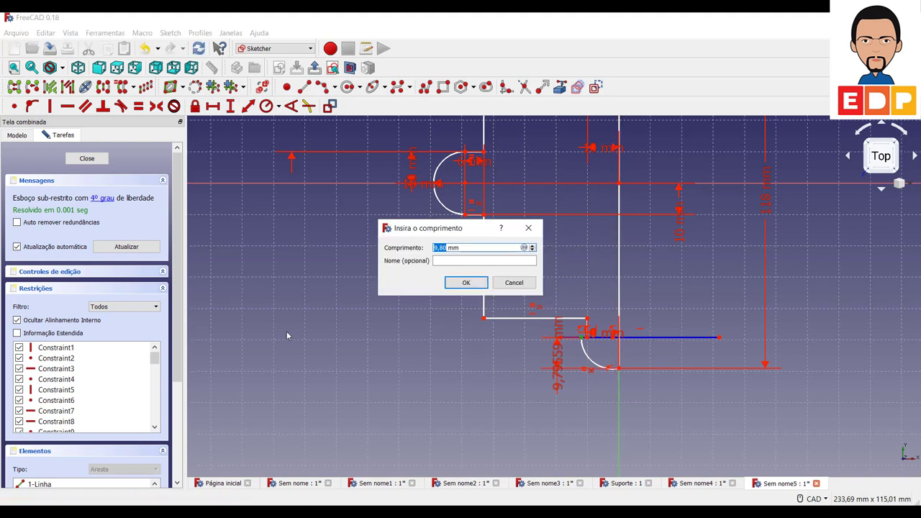
text(10)
key(Return)
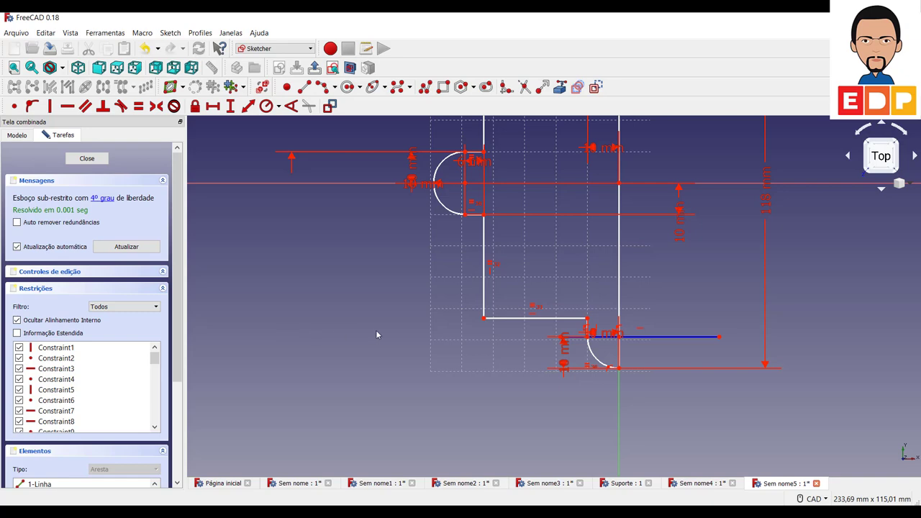
scroll(554, 353, up, 1)
scroll(553, 345, up, 1)
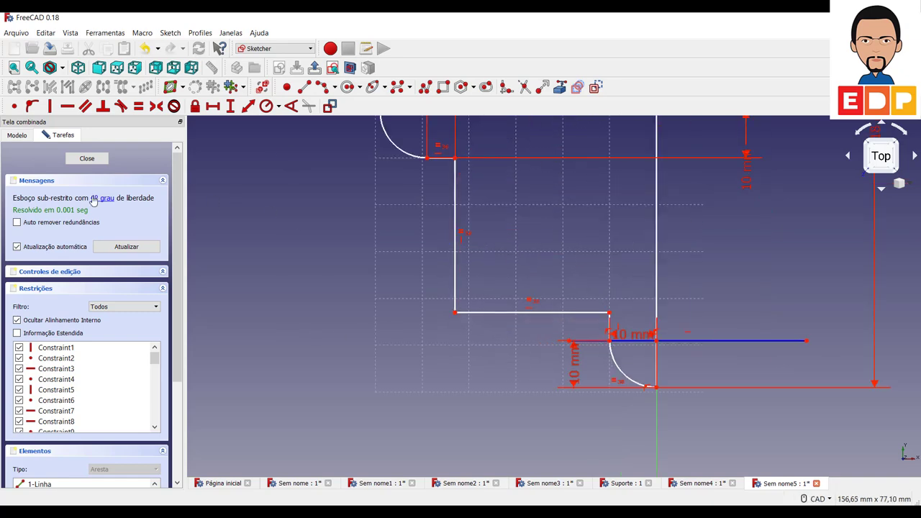
Pan and zoom the view to inspect the finished tabbed profile
middle_drag(863, 192, 609, 348)
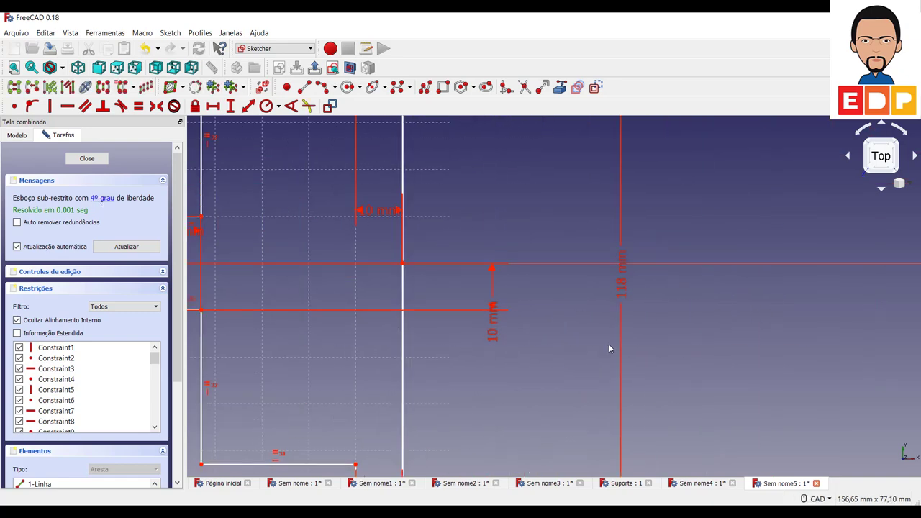
scroll(608, 348, down, 5)
scroll(609, 348, up, 3)
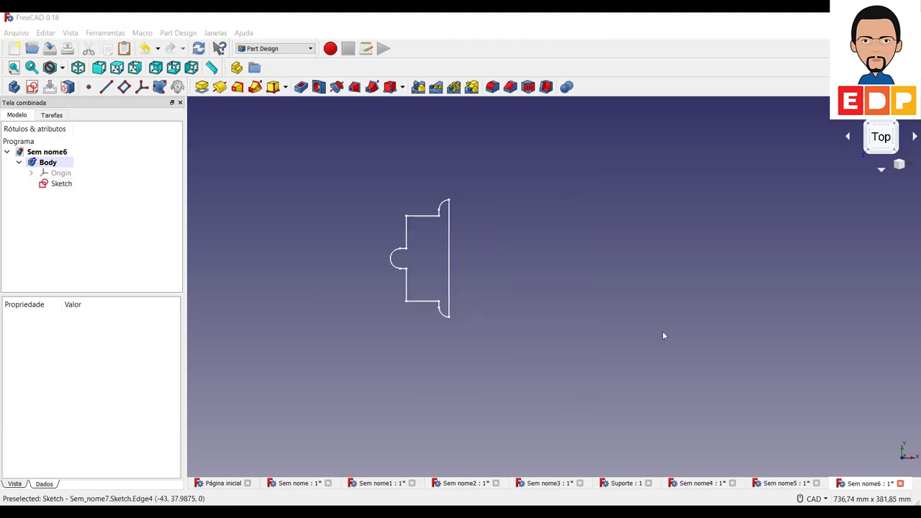
Pad the profile sketch into a 3 mm-thick plate, viewed isometrically
click(201, 87)
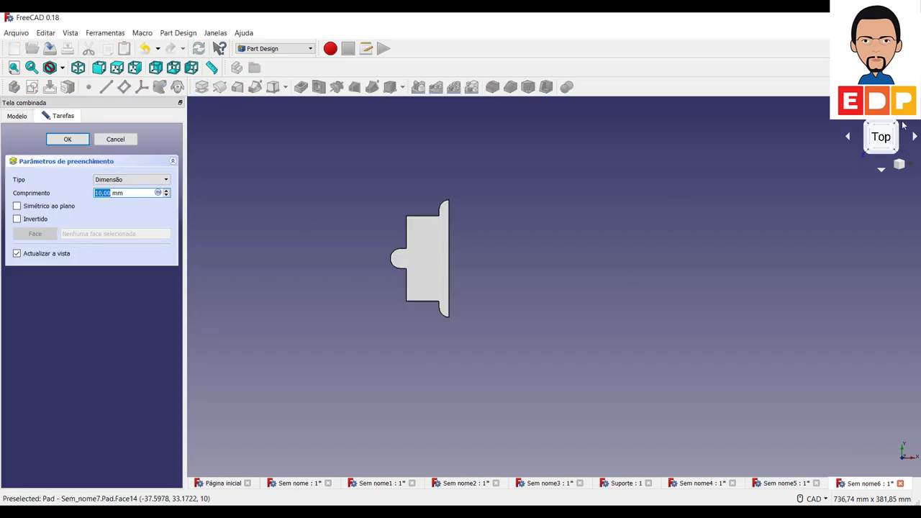
click(902, 125)
click(106, 192)
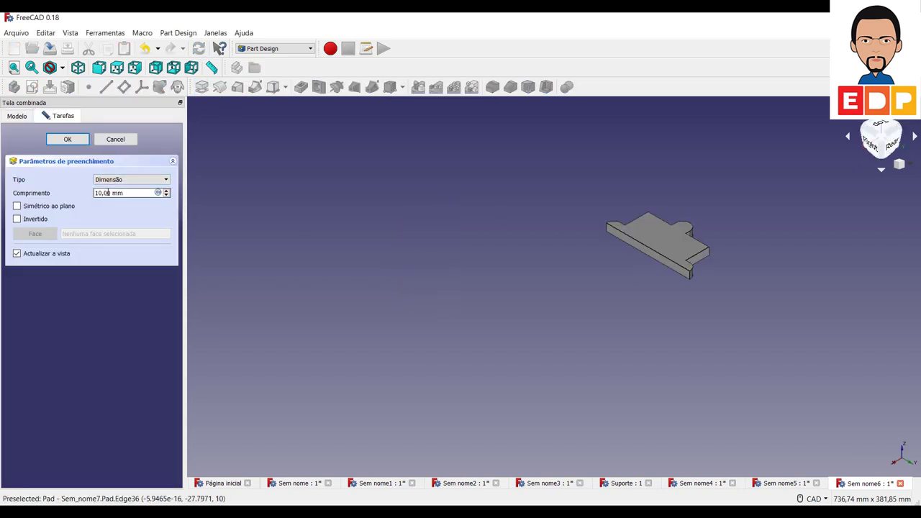
double_click(110, 193)
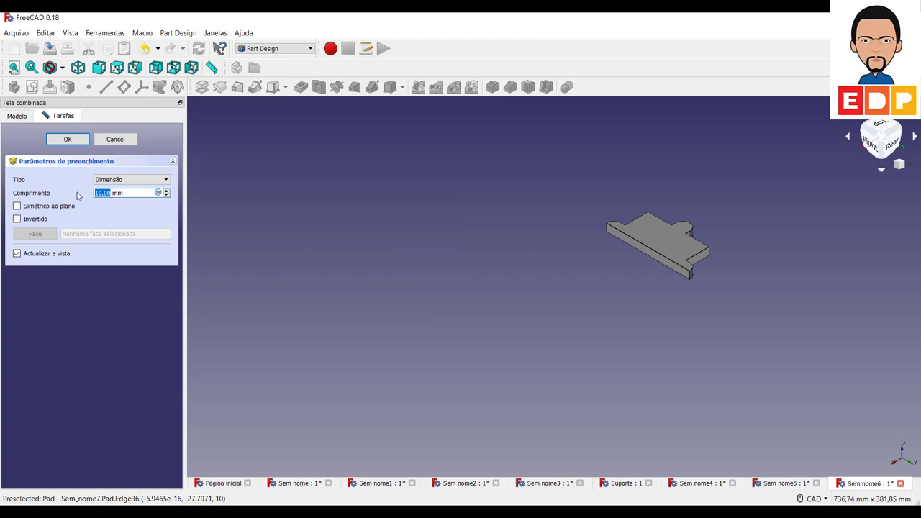
text(5)
key(Return)
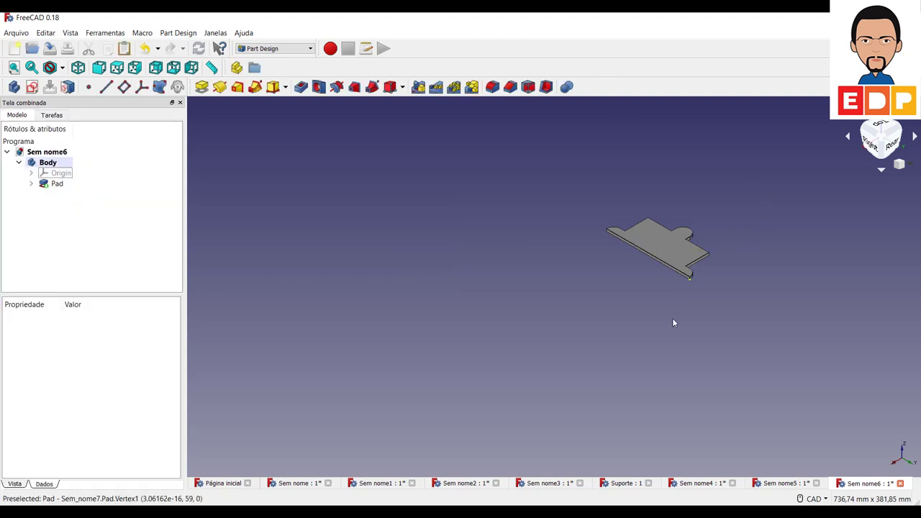
scroll(712, 231, up, 4)
scroll(712, 232, up, 2)
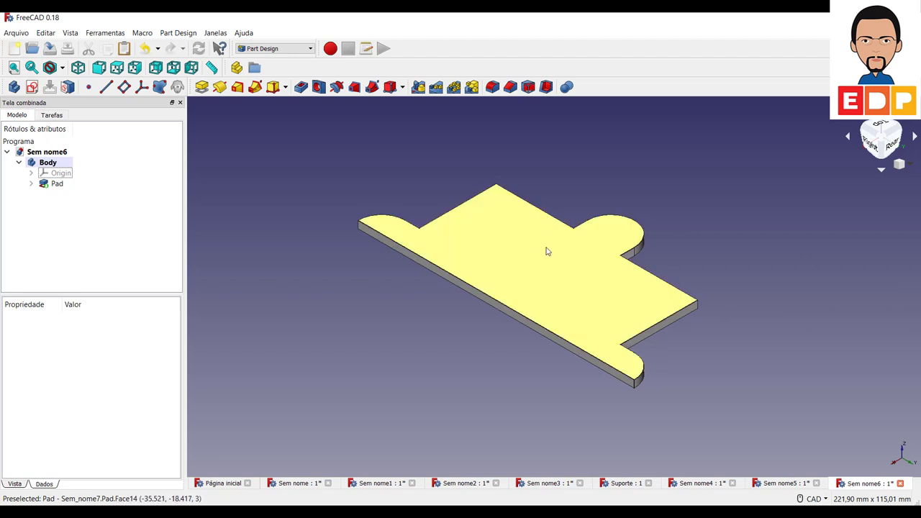
Mirror the Pad across the sketch's vertical axis into a symmetric four-tab piece
click(418, 87)
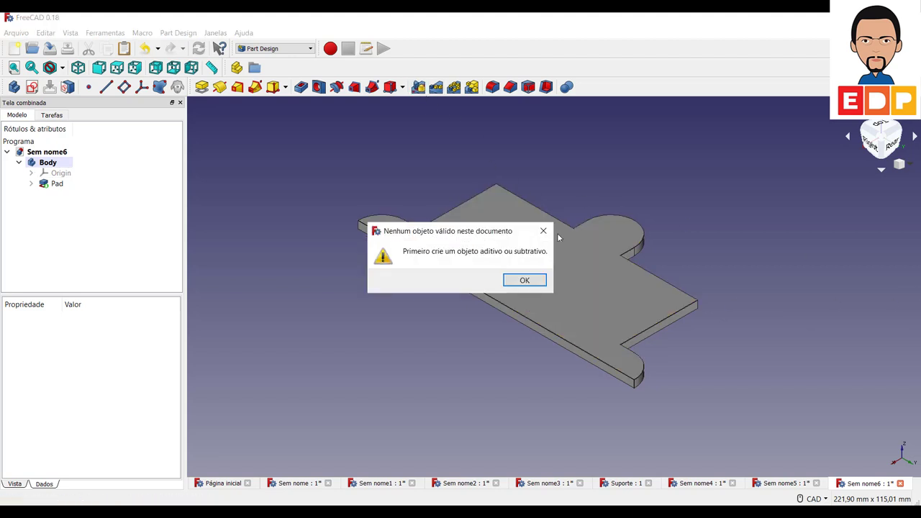
click(527, 281)
click(621, 313)
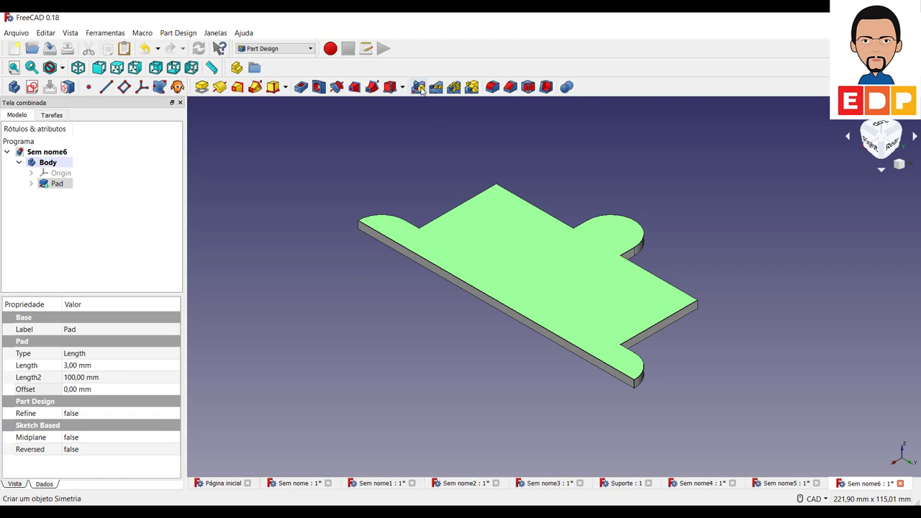
click(421, 89)
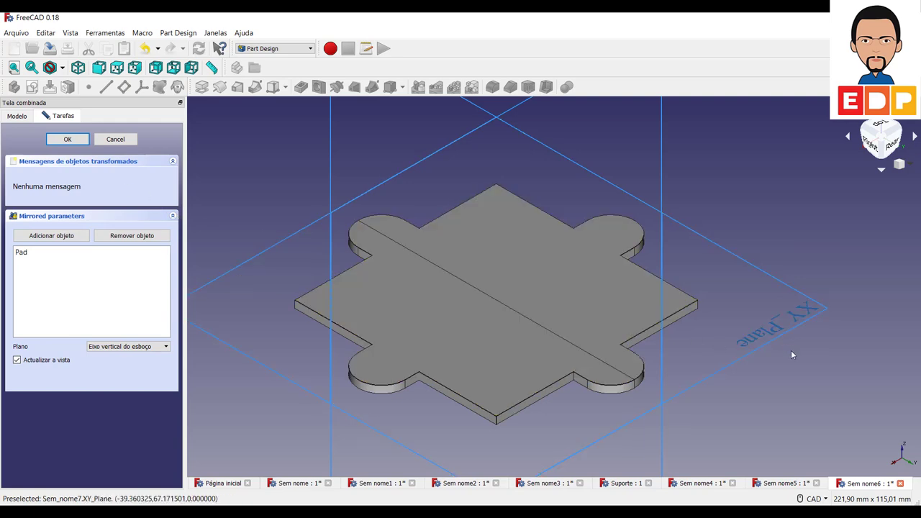
mouse_move(791, 350)
middle_down()
mouse_move(857, 270)
mouse_move(833, 302)
middle_up()
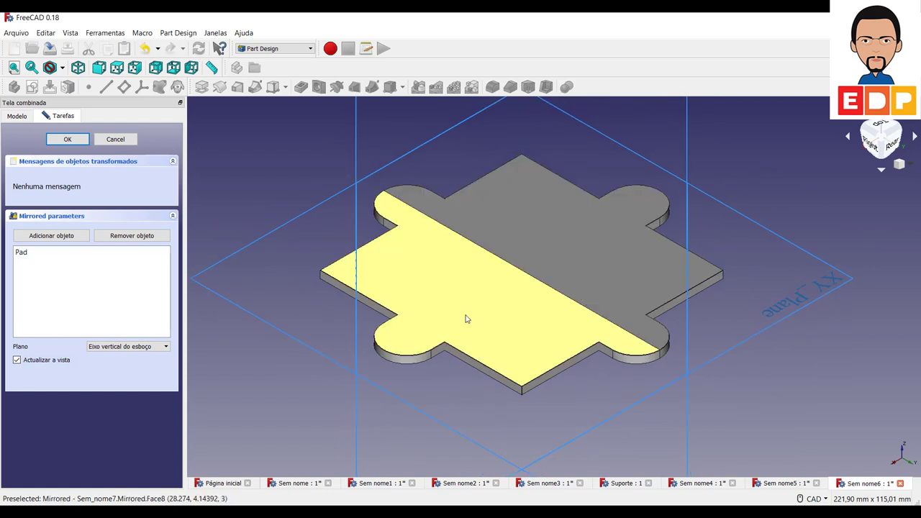
key(Return)
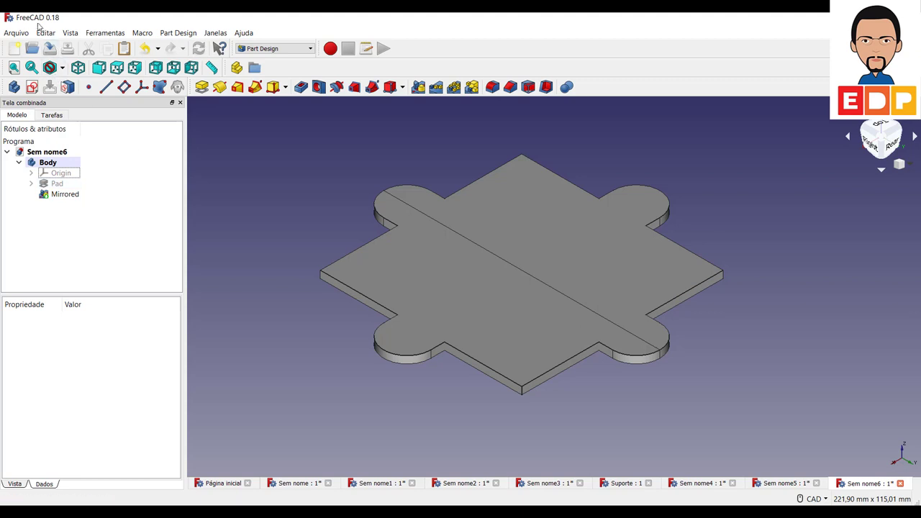
scroll(828, 370, up, 3)
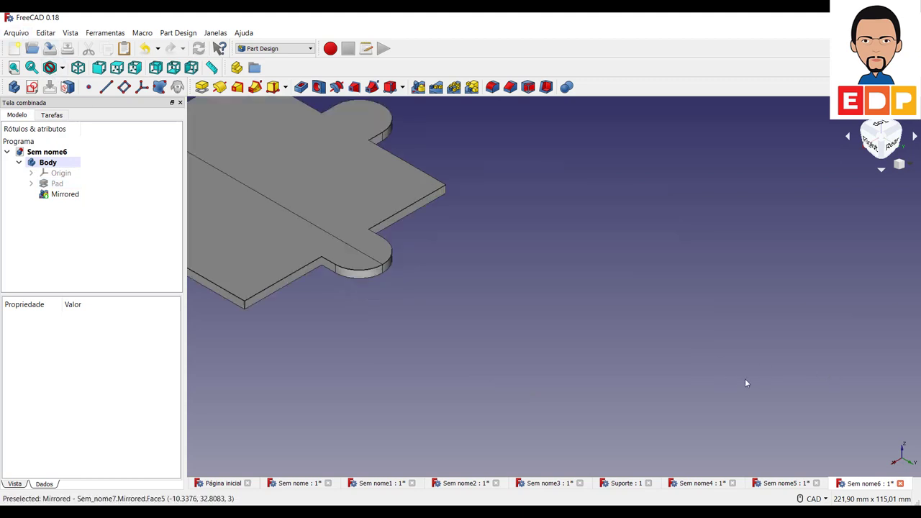
scroll(745, 378, down, 5)
scroll(715, 350, down, 2)
middle_drag(551, 377, 613, 389)
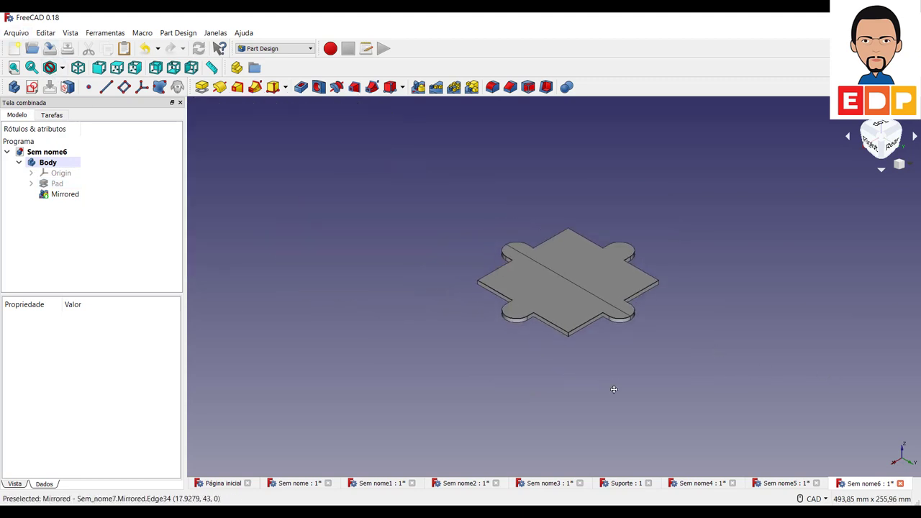